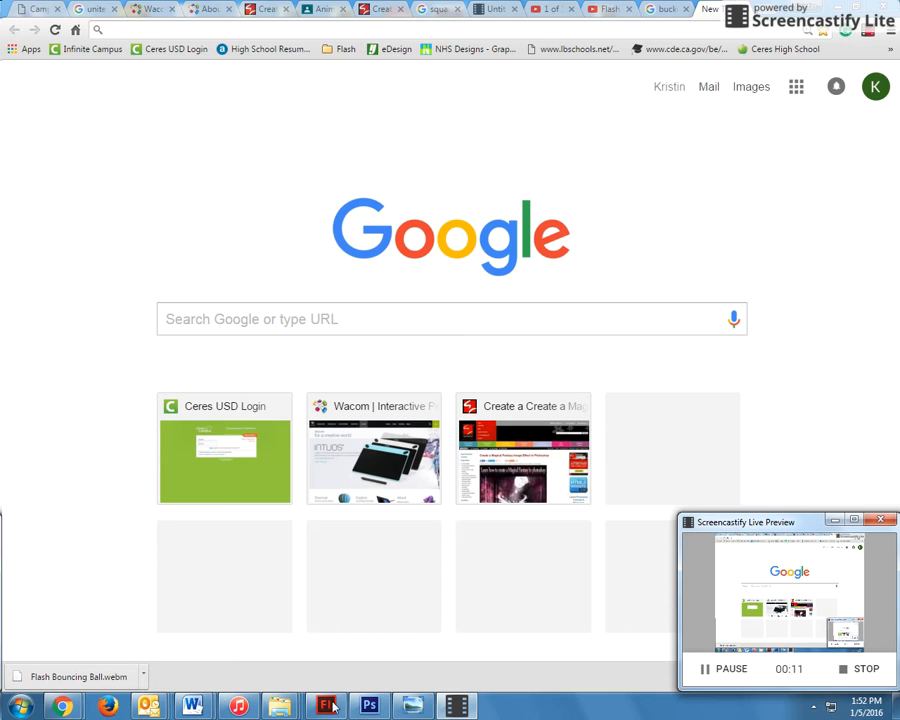
- Launch Adobe Flash Professional CS6 from the Adobe Master Collection CS6 programs
click(18, 708)
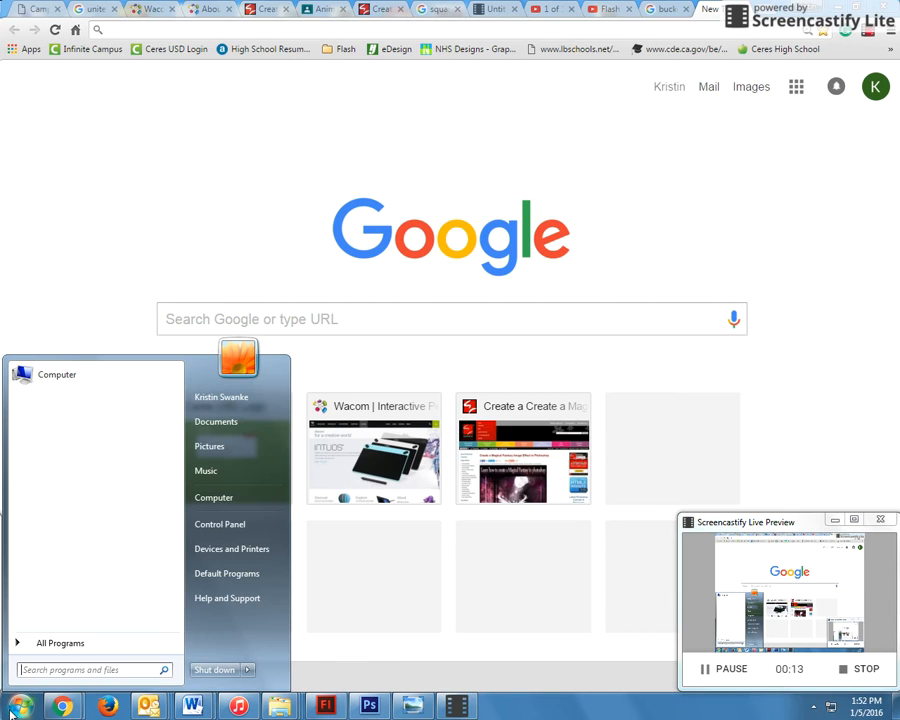
click(42, 643)
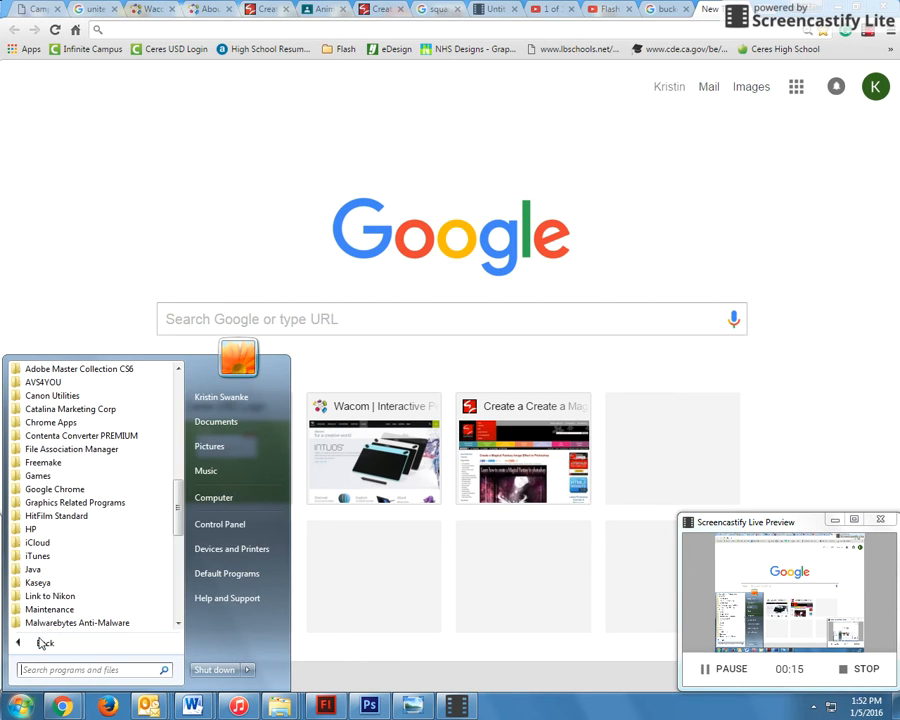
click(100, 370)
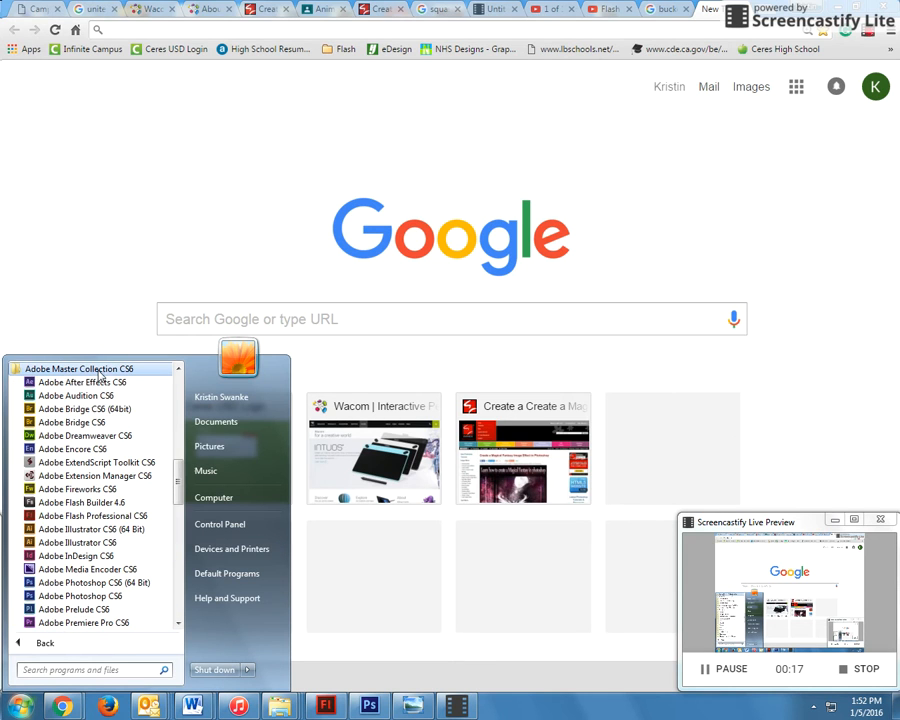
click(63, 517)
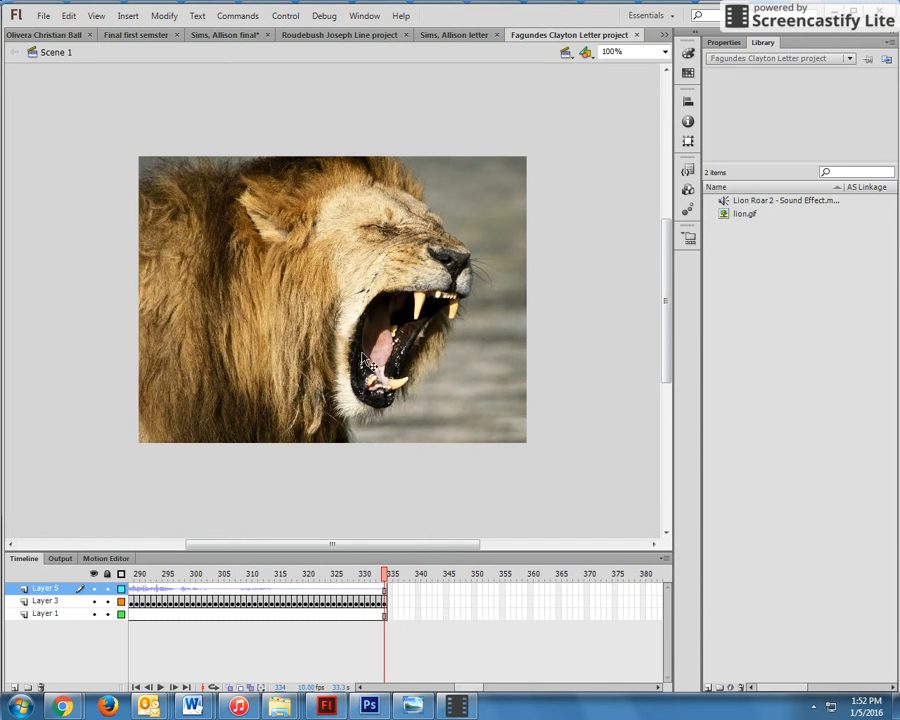
- Close the open lion letter project, line project and flamingo letter documents
click(636, 35)
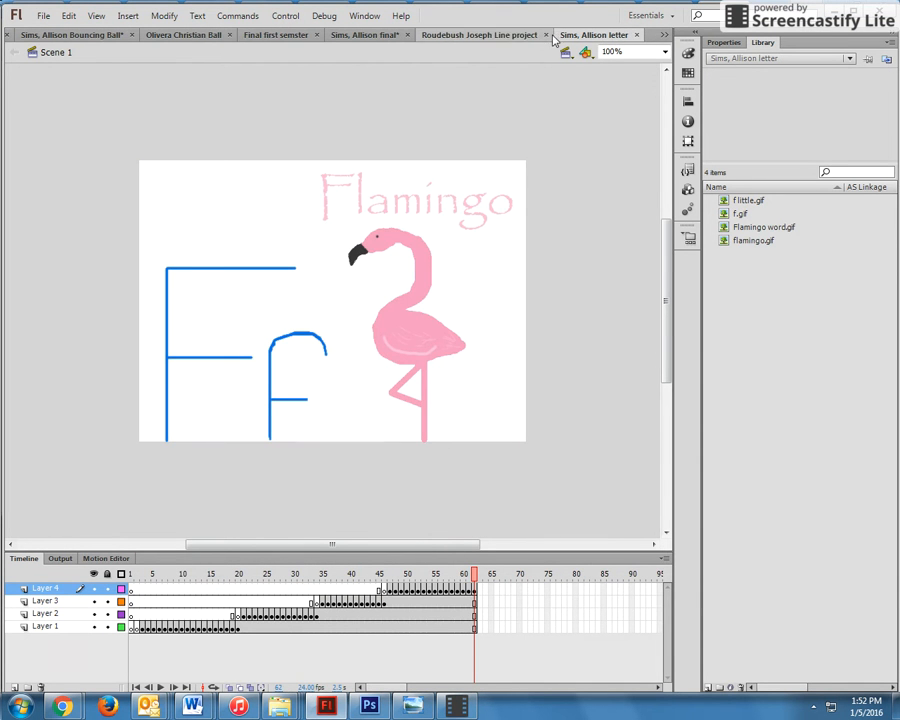
click(545, 35)
click(620, 35)
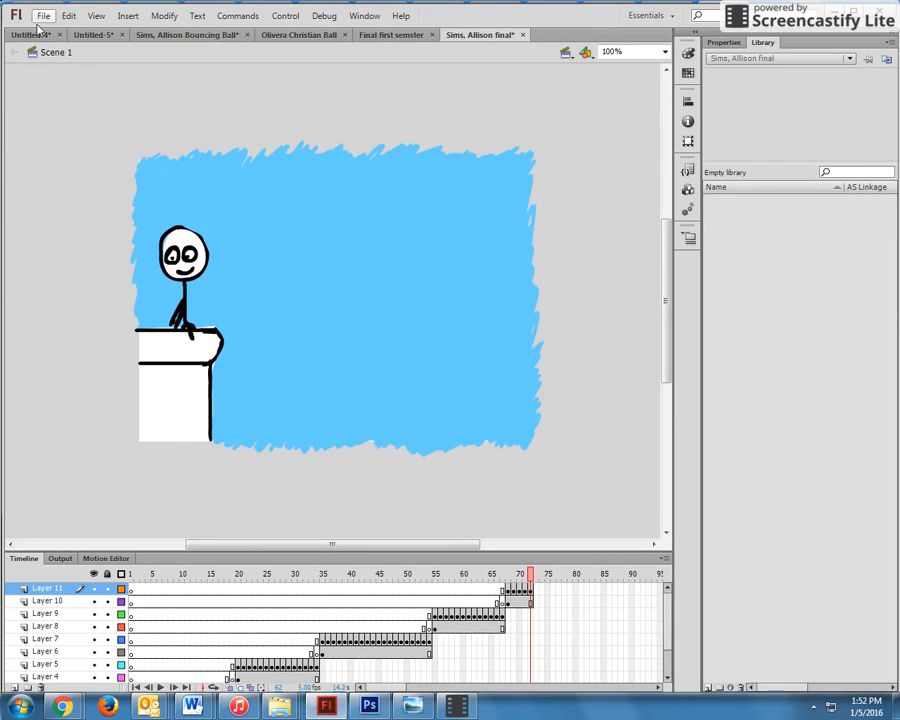
- Create a new ActionScript 3.0 document at 550 × 400 px and 24 fps
click(40, 15)
click(68, 35)
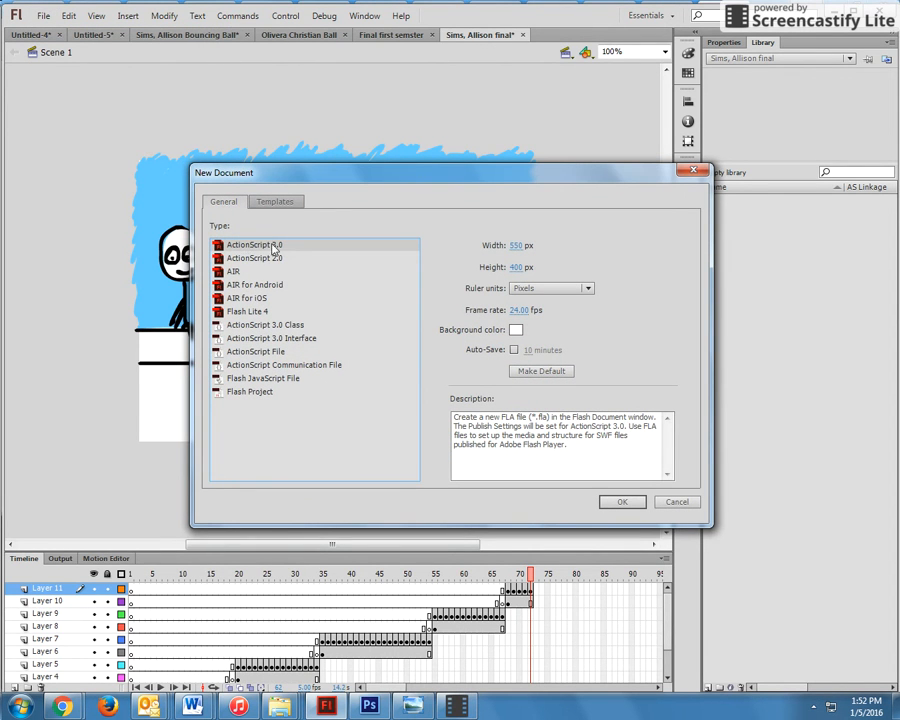
click(621, 502)
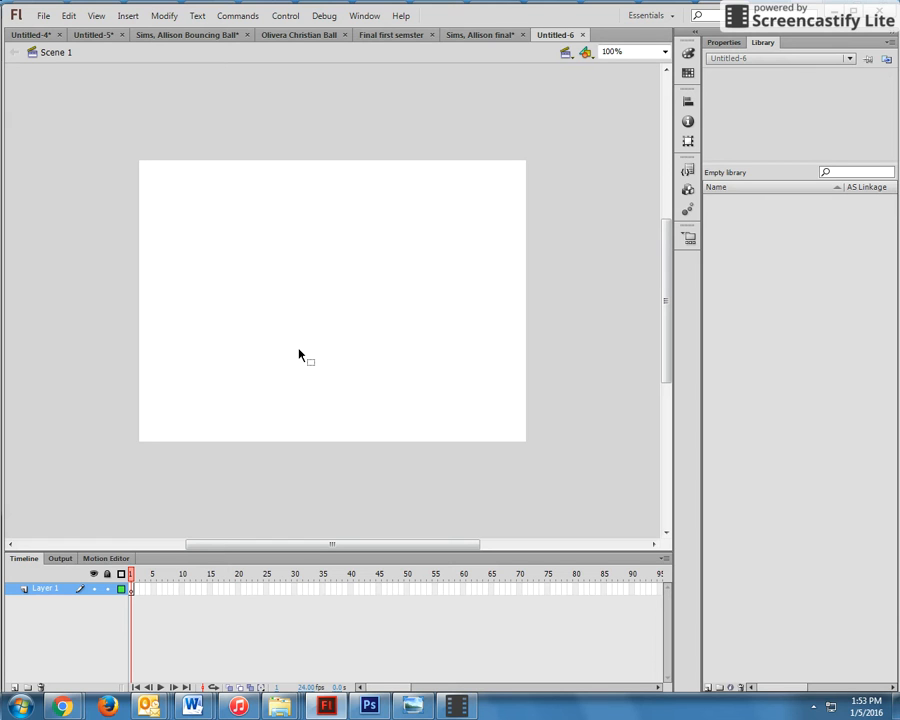
- Switch to Chrome and search Google Images for "beach"
mouse_move(62, 704)
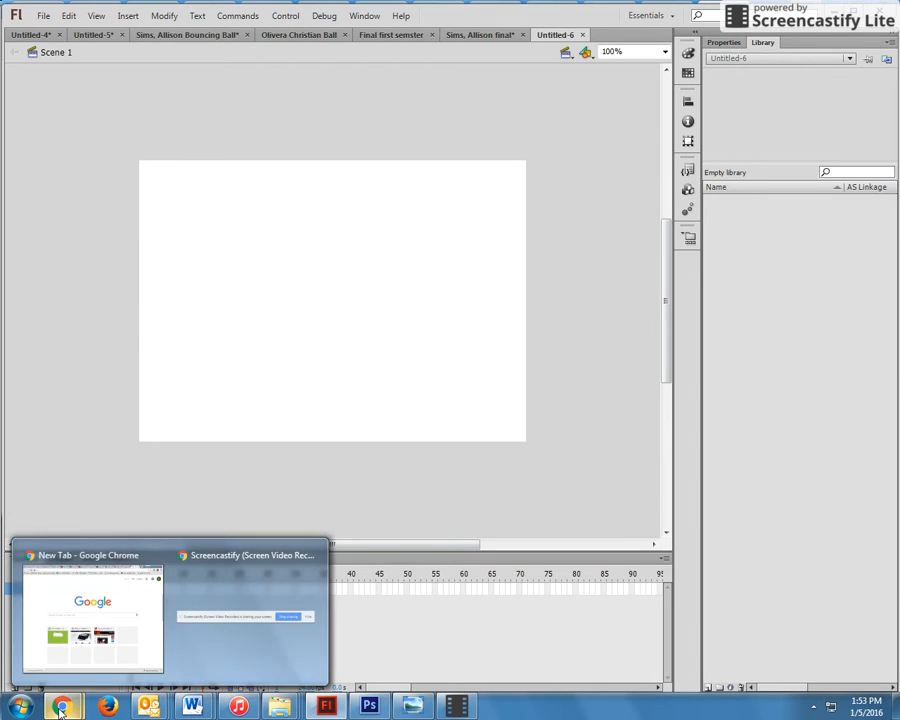
click(114, 575)
click(194, 312)
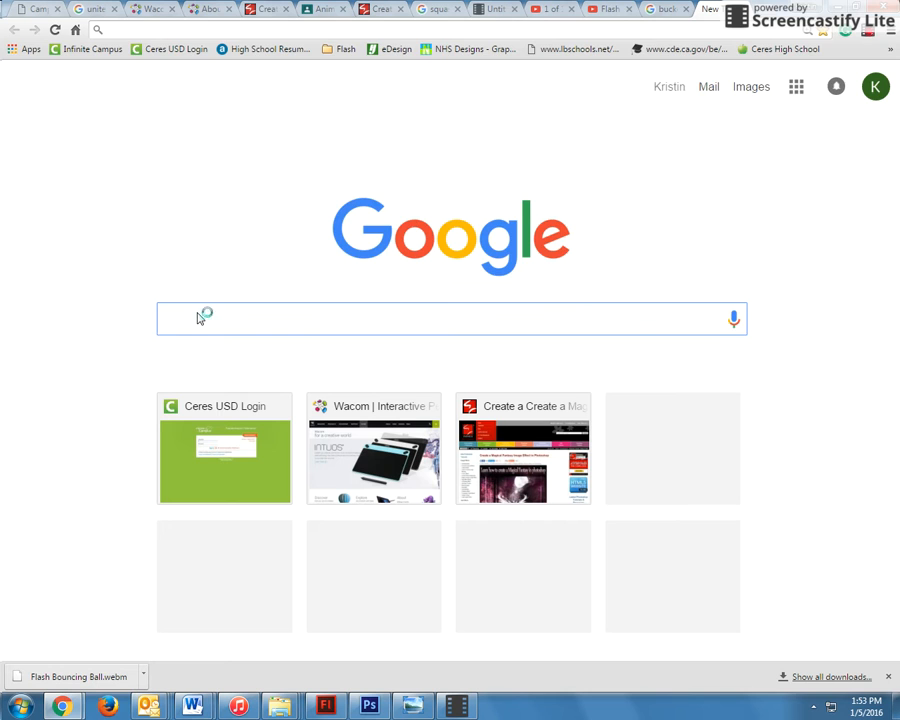
text(beach)
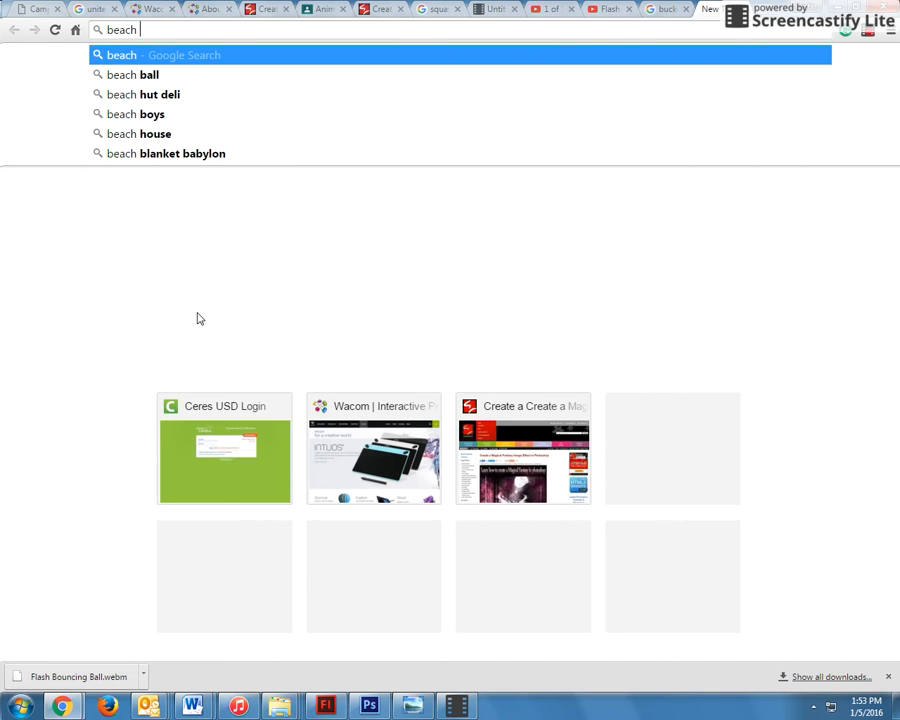
key(Return)
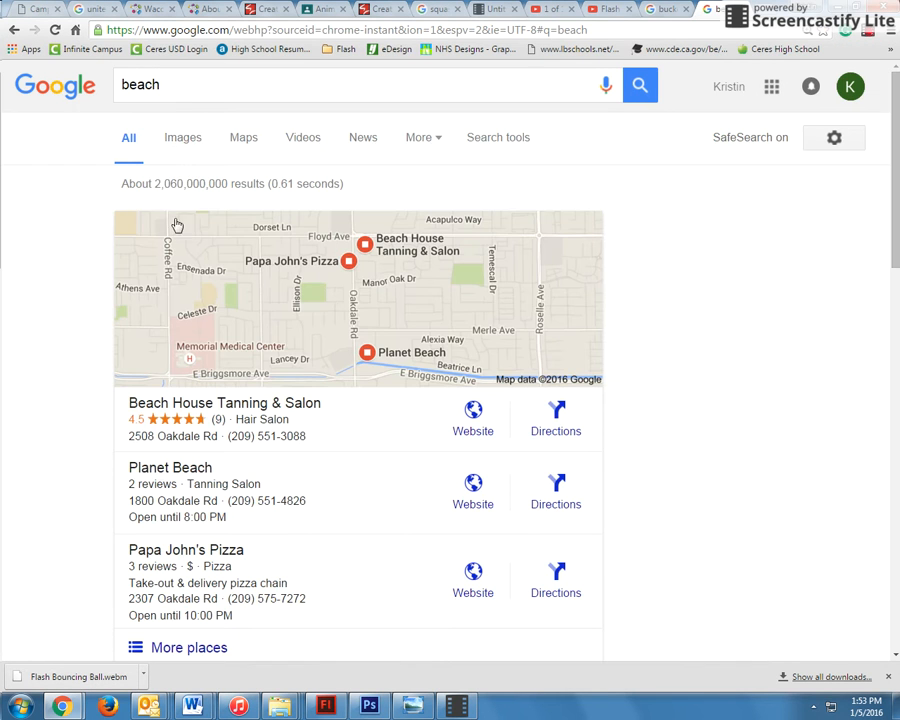
click(183, 141)
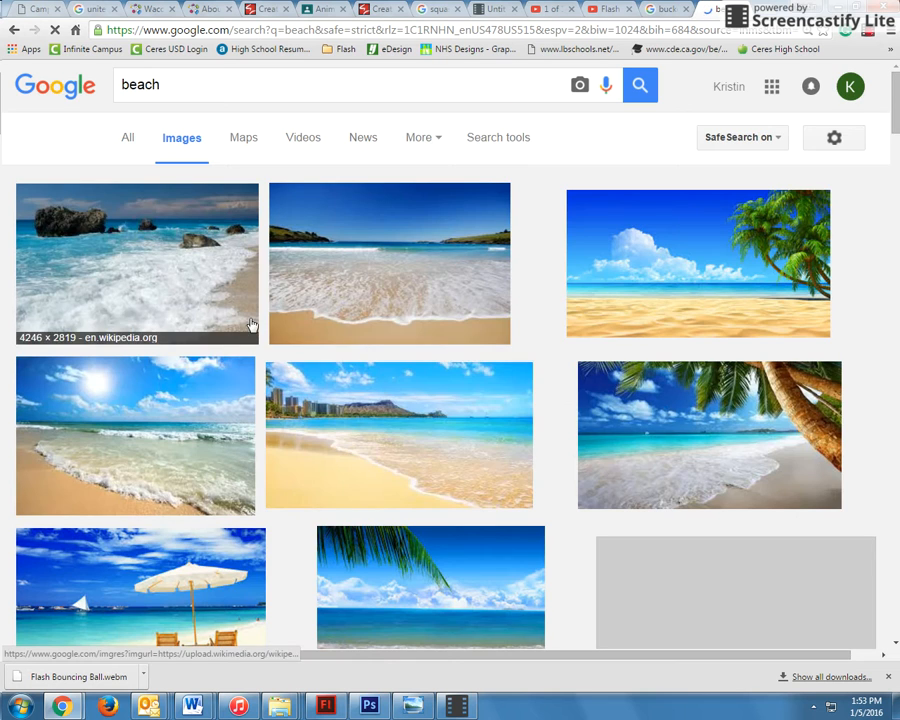
- Copy the beach photo with green headlands on both sides and paste it onto the stage in Flash
right_click(397, 283)
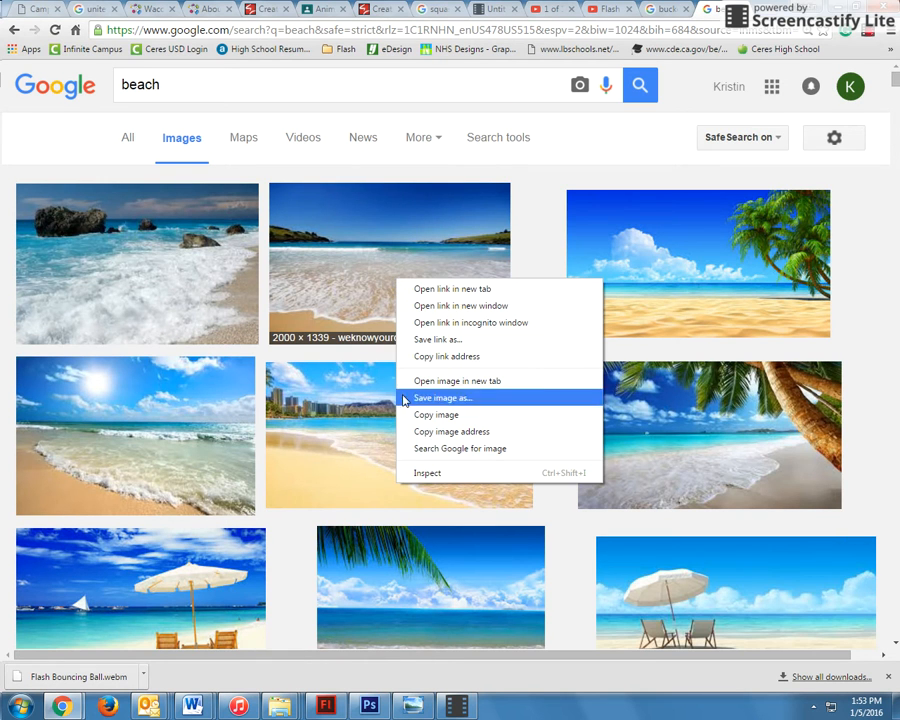
click(436, 414)
key(alt+Tab)
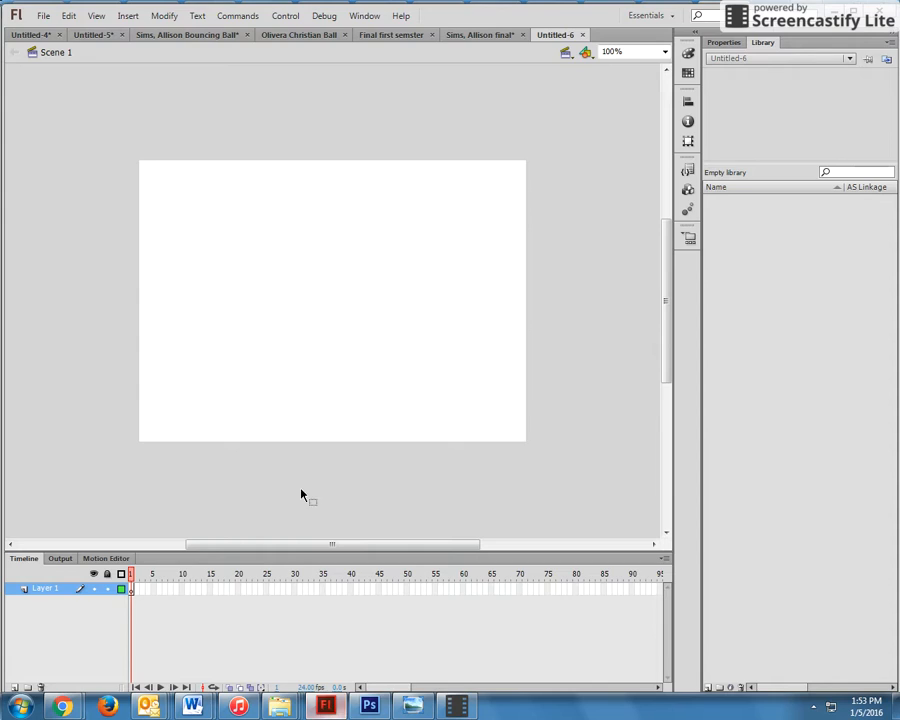
key(ctrl+v)
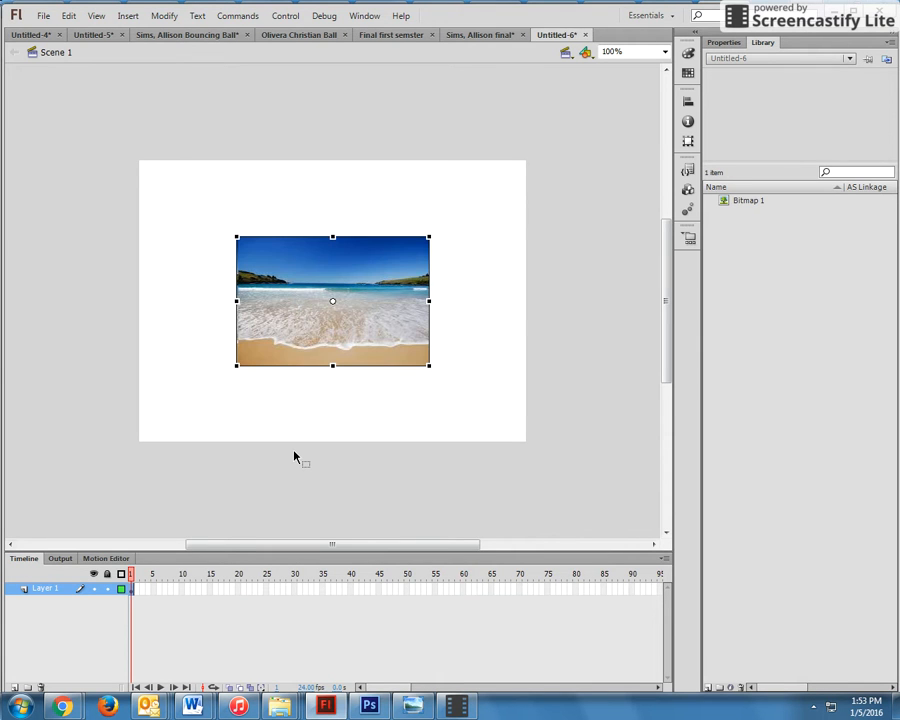
- Enlarge the beach picture to cover the whole stage and move it up so its lower edge meets the stage's
drag(233, 238, 134, 149)
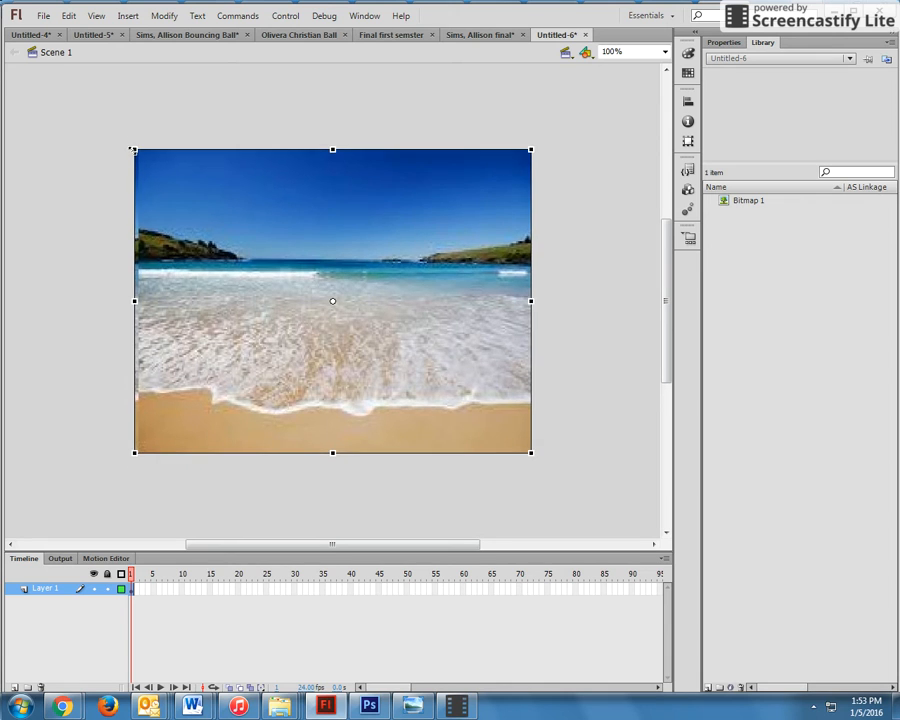
click(121, 247)
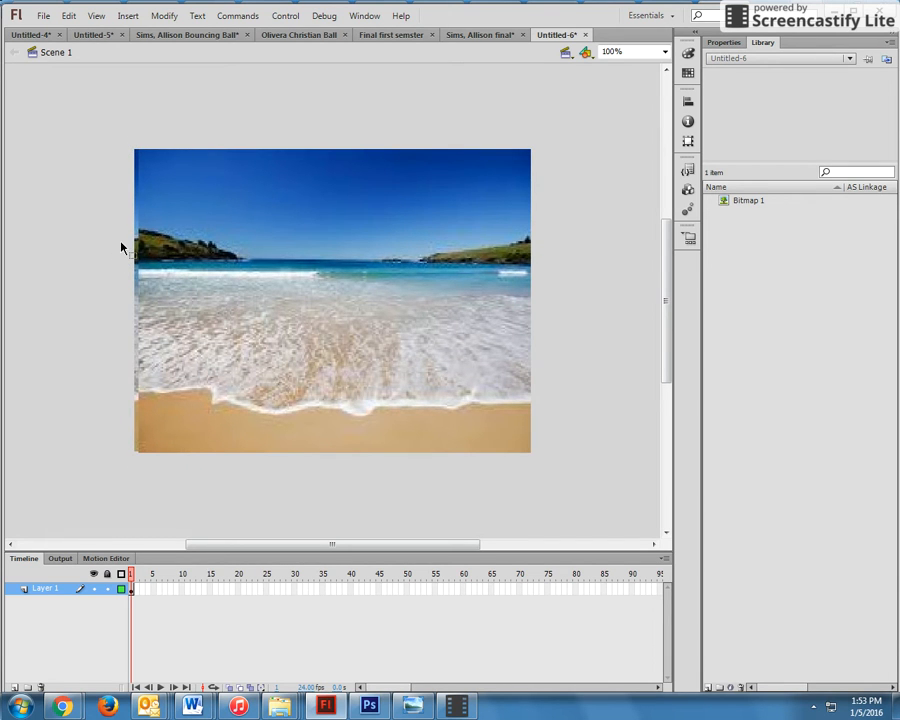
mouse_move(257, 315)
mouse_down()
mouse_move(263, 287)
mouse_move(262, 305)
mouse_up()
click(251, 481)
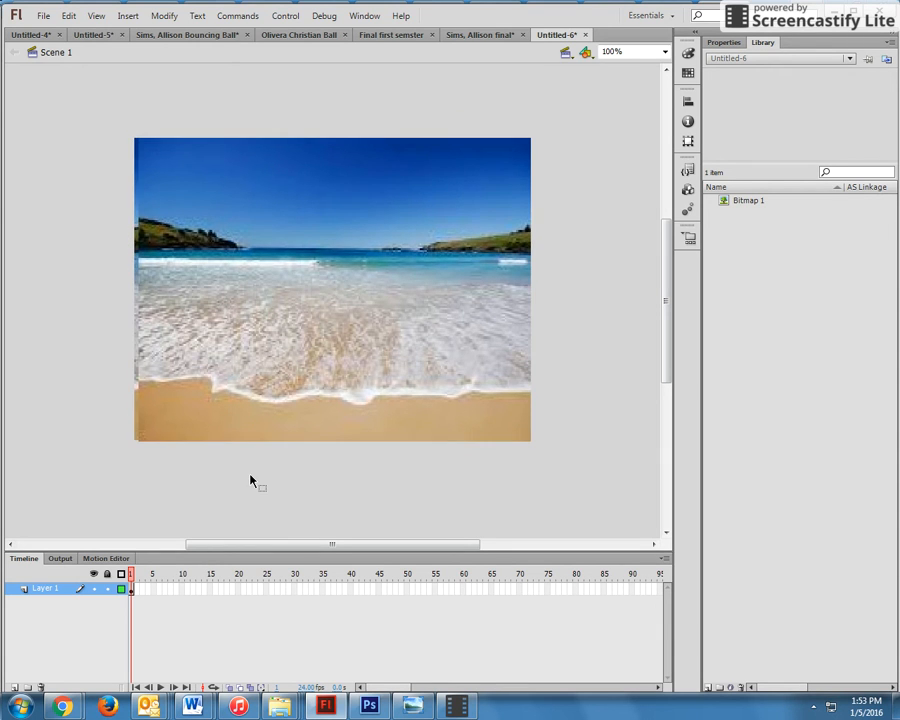
- Rename the picture's layer to "beach" and add a new layer above it named "ball"
double_click(47, 589)
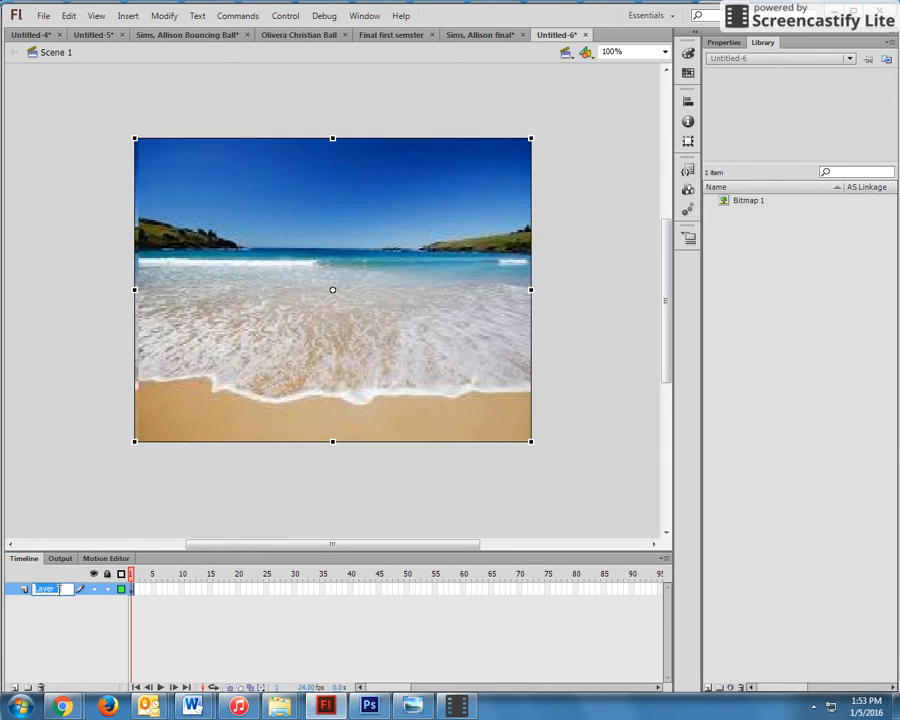
text(b)
click(48, 645)
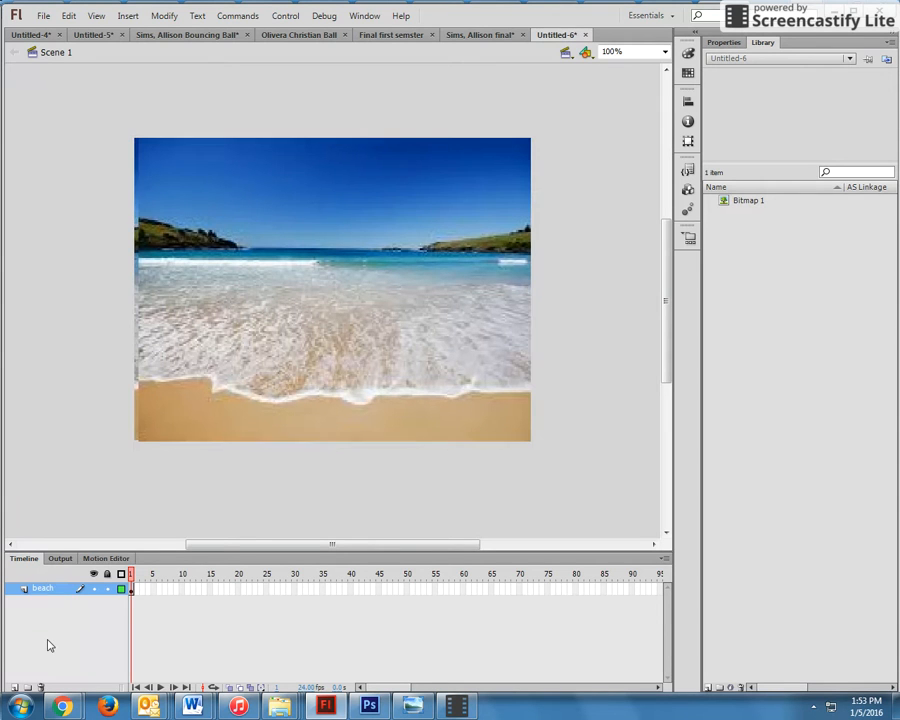
click(14, 688)
double_click(46, 589)
text(ball)
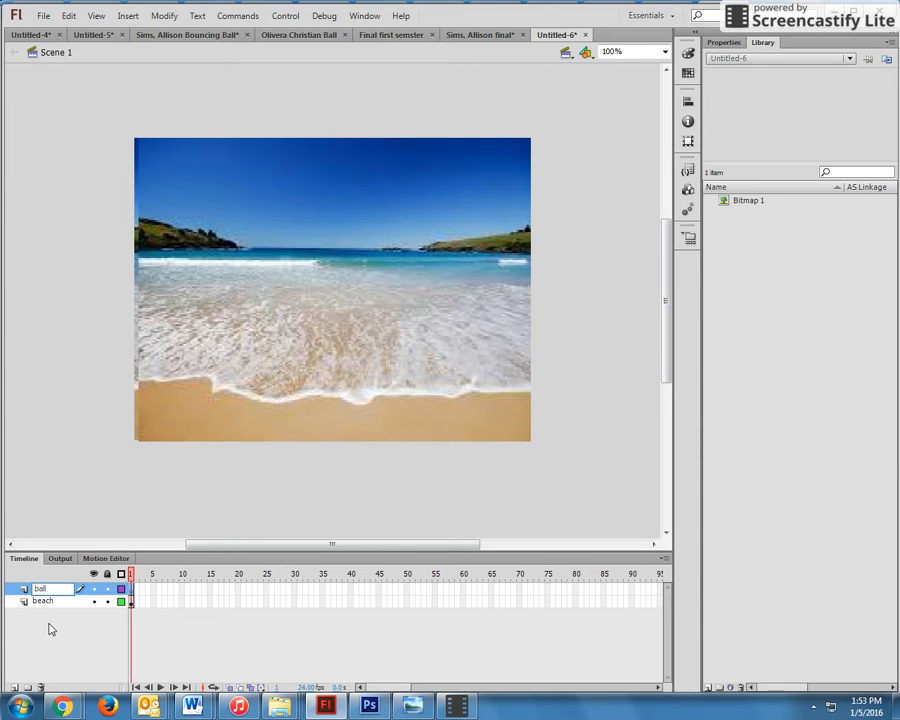
click(49, 636)
- Switch to Chrome and search Google Images for "ball"
click(62, 706)
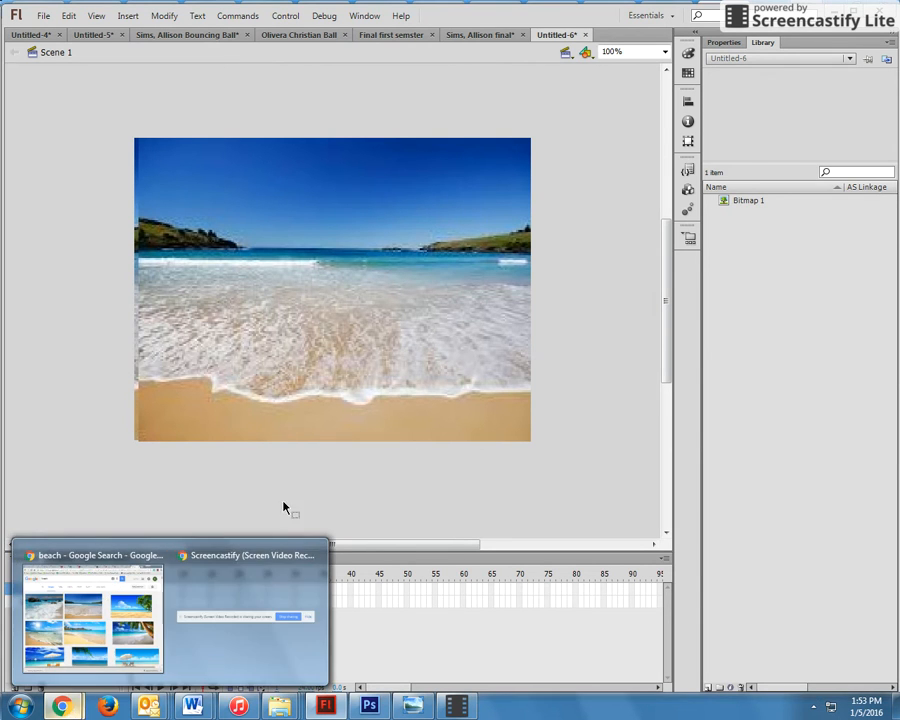
click(118, 655)
drag(161, 90, 3, 88)
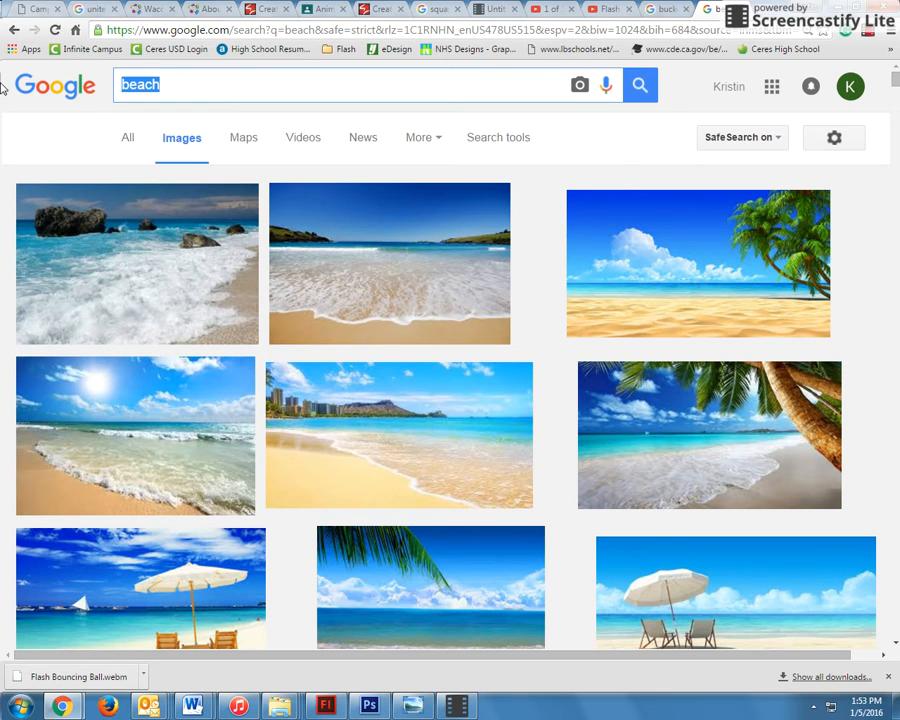
text(ball)
key(Return)
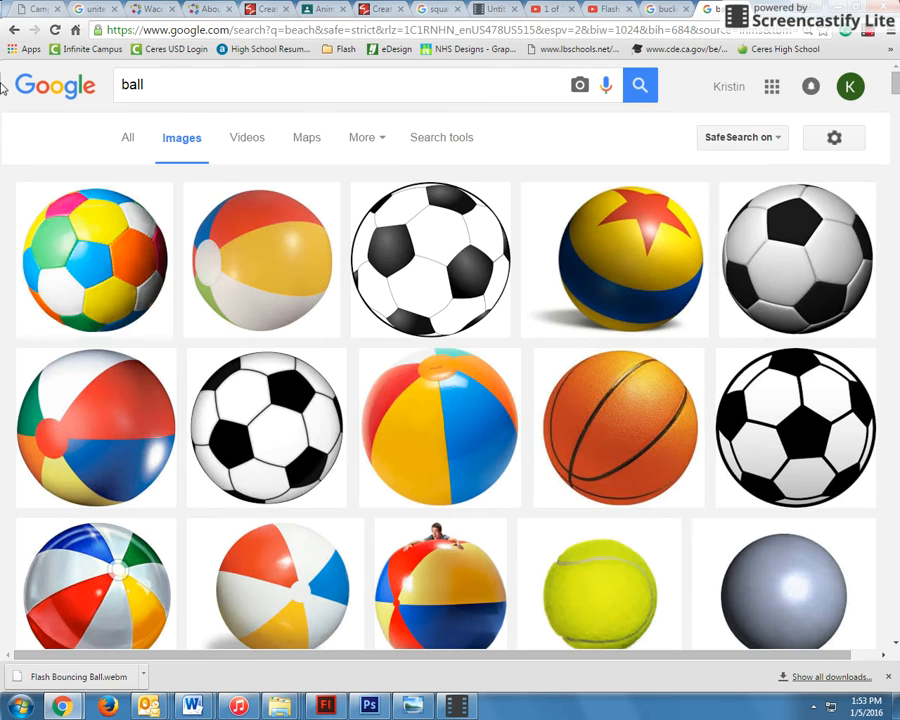
- Copy the red, yellow and white beach ball image and paste it onto the ball layer in Flash
right_click(246, 283)
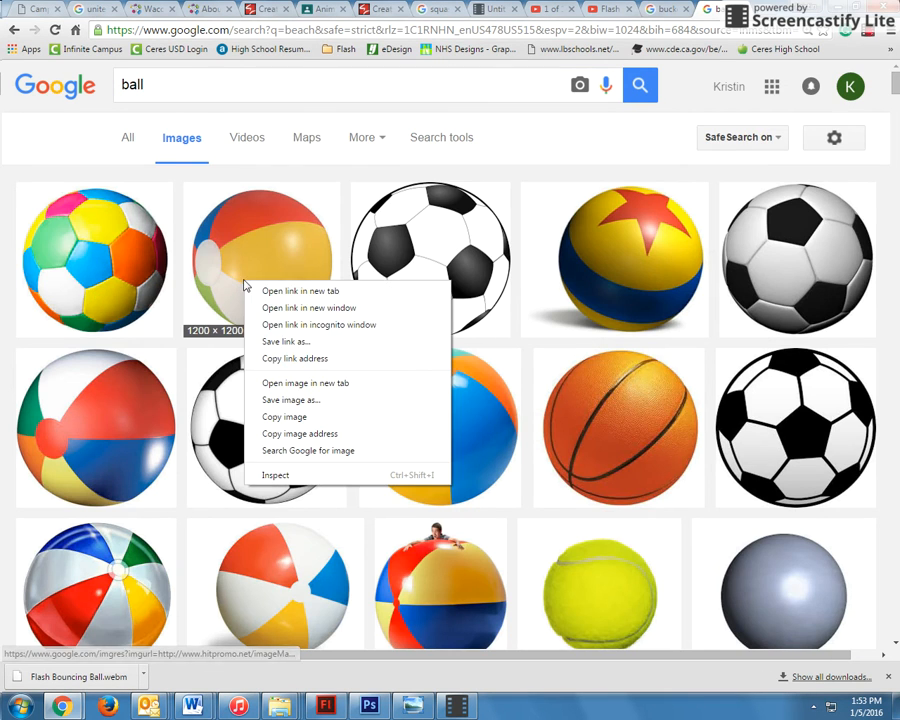
click(327, 421)
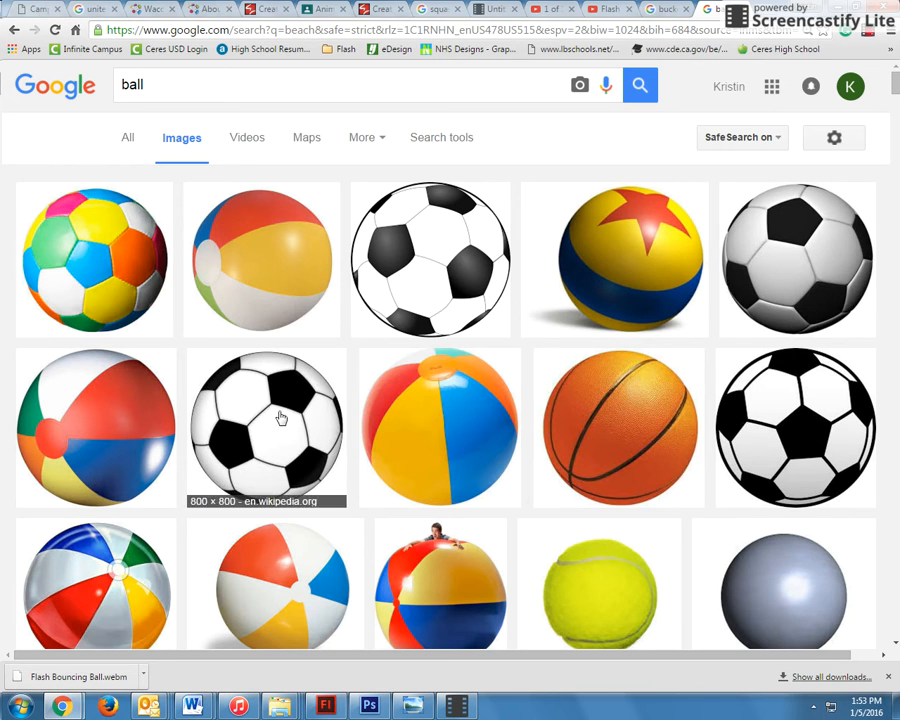
key(alt+Tab)
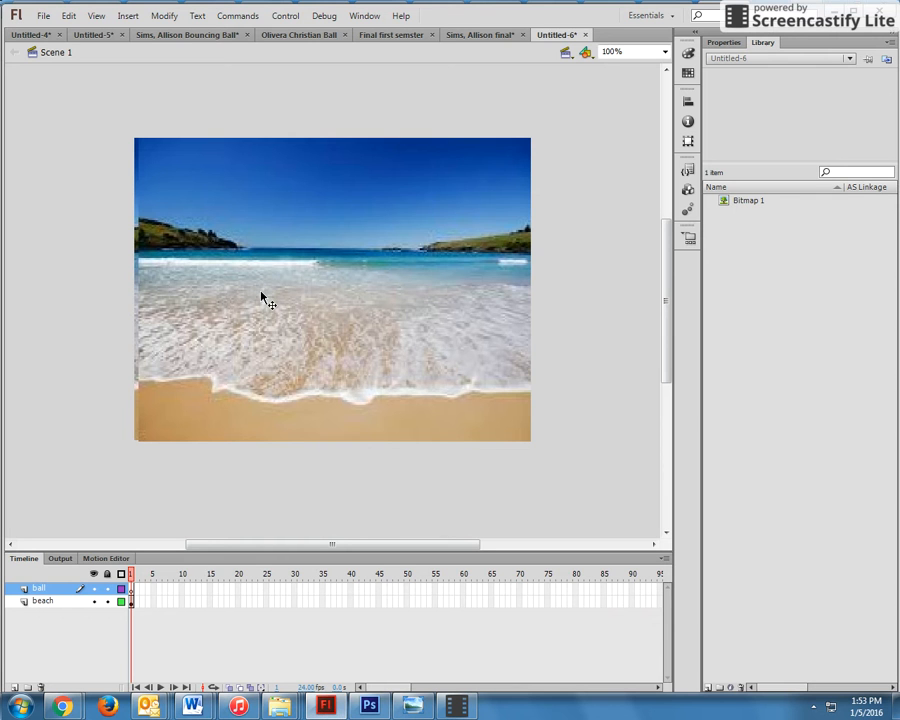
key(ctrl+v)
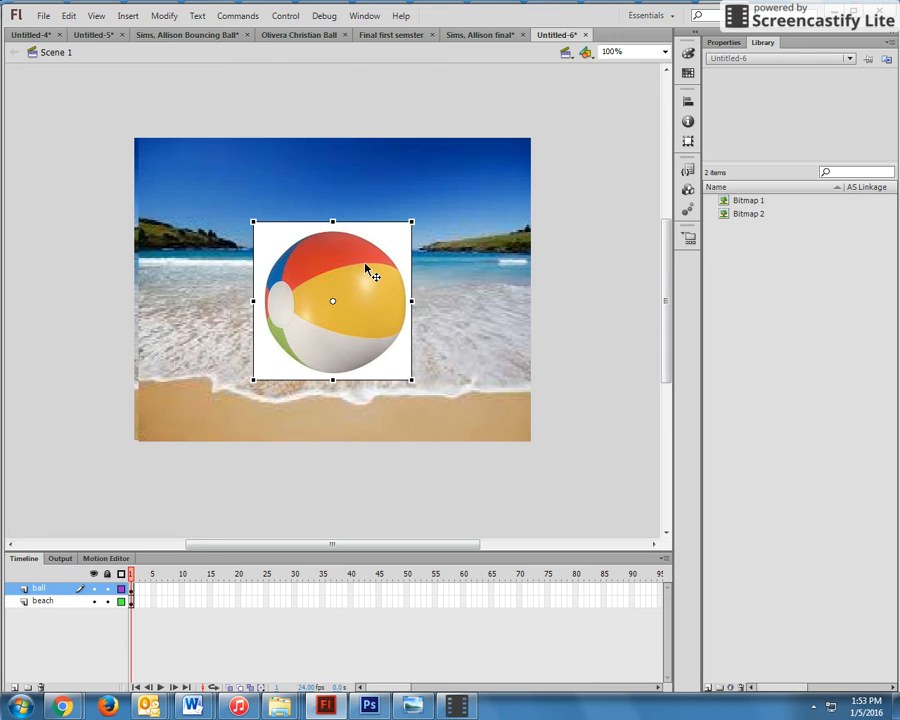
click(582, 294)
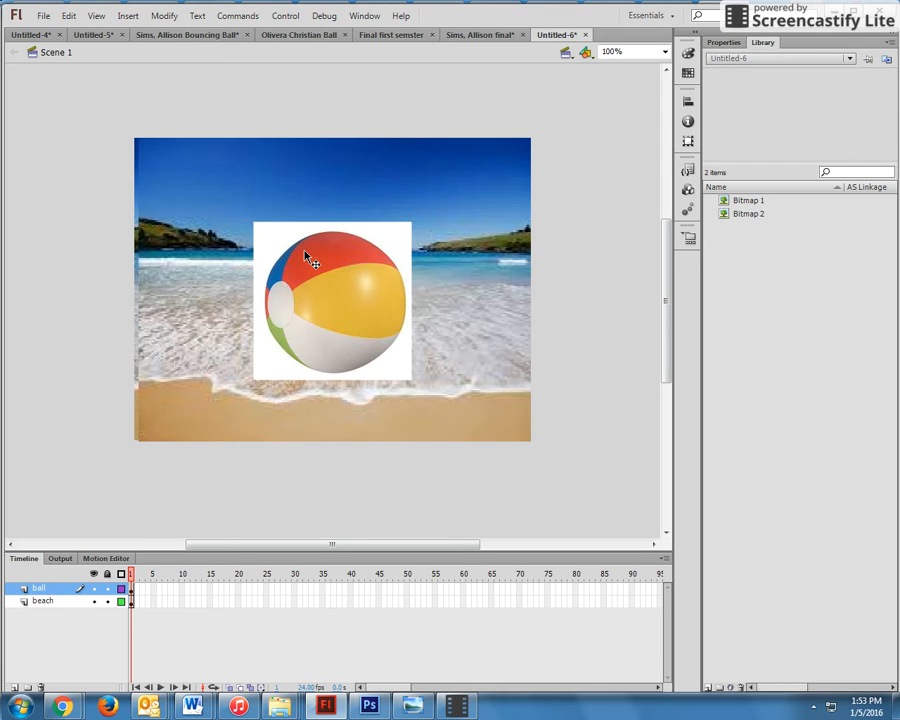
- Open the library's beach ball bitmap, Bitmap 2, for editing in Adobe Photoshop CS6, updating it from the disk copy
click(750, 202)
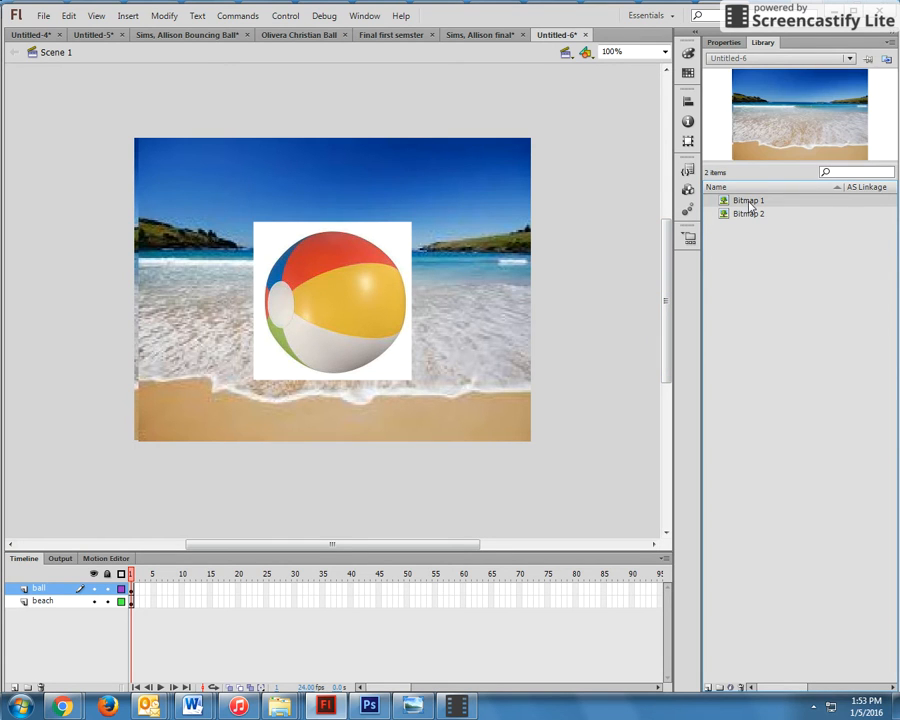
click(748, 214)
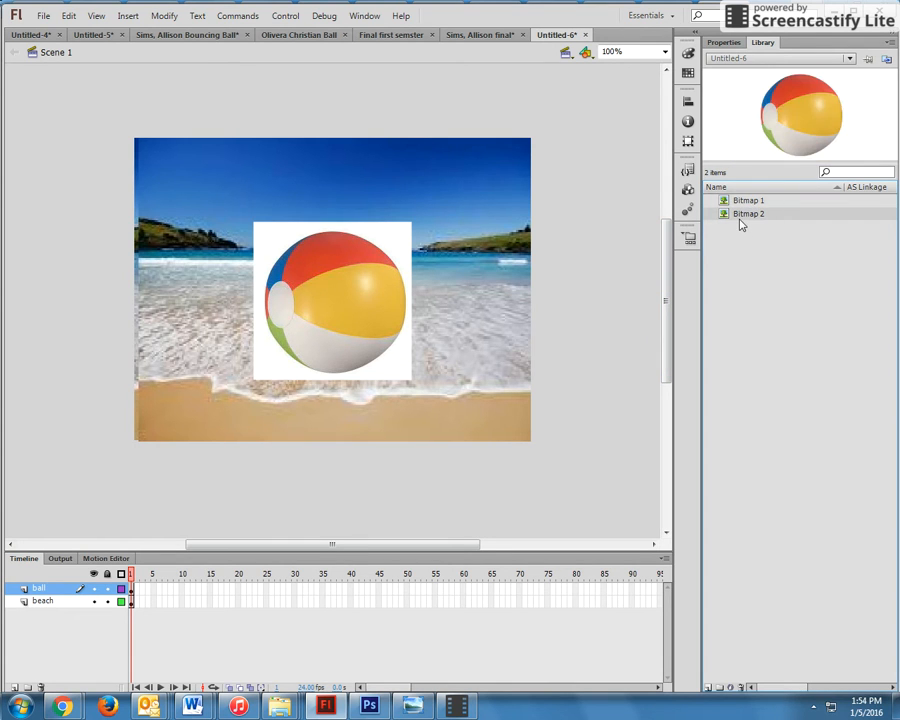
right_click(741, 225)
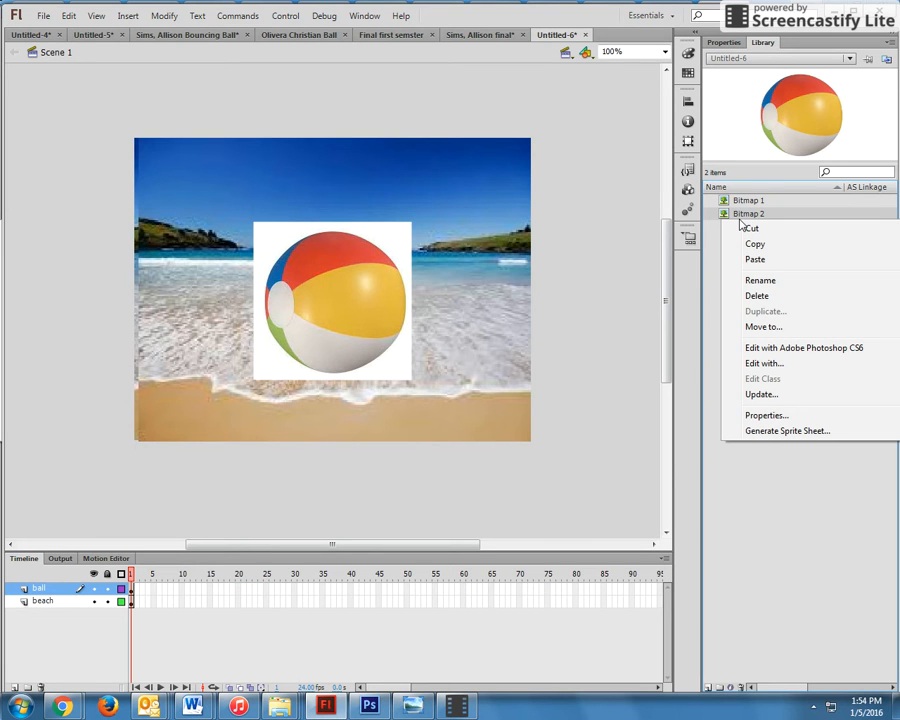
click(757, 348)
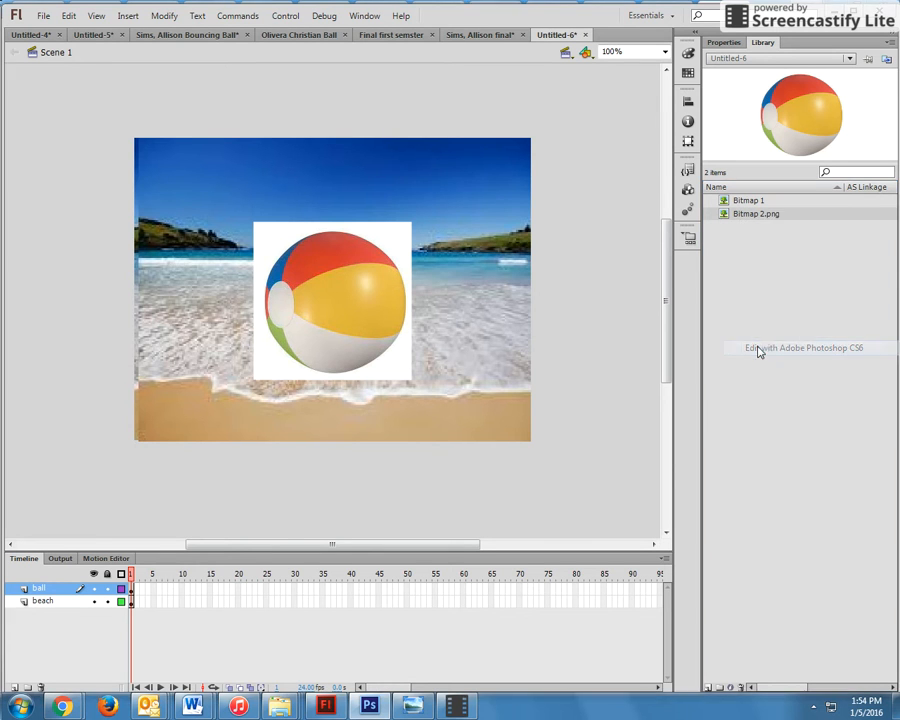
click(505, 268)
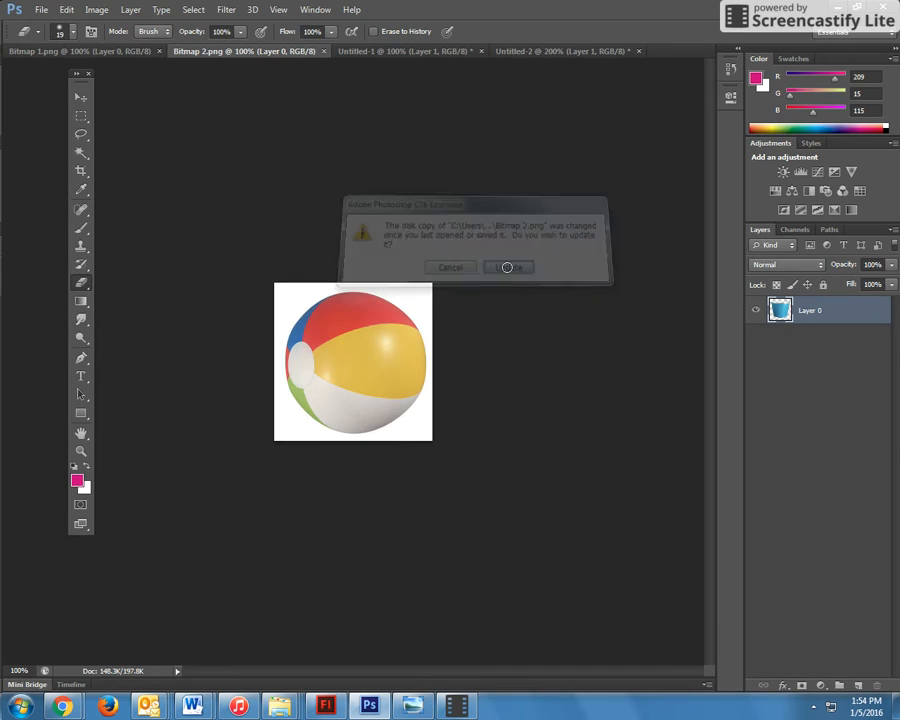
- Delete the white background around the beach ball using the Magic Wand, clear the selection and save Bitmap 2.png
click(81, 152)
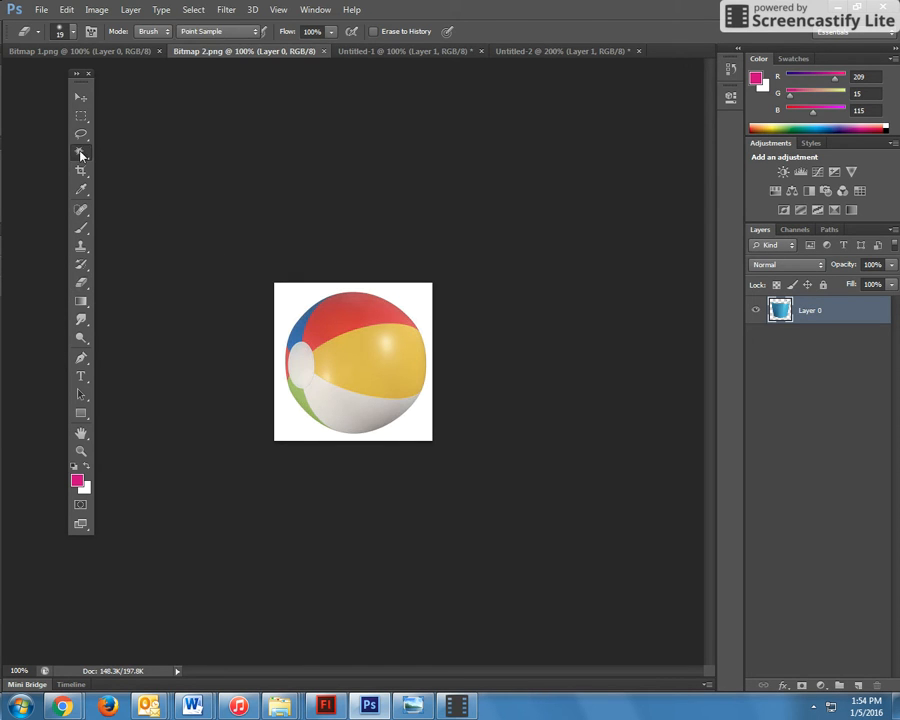
click(296, 288)
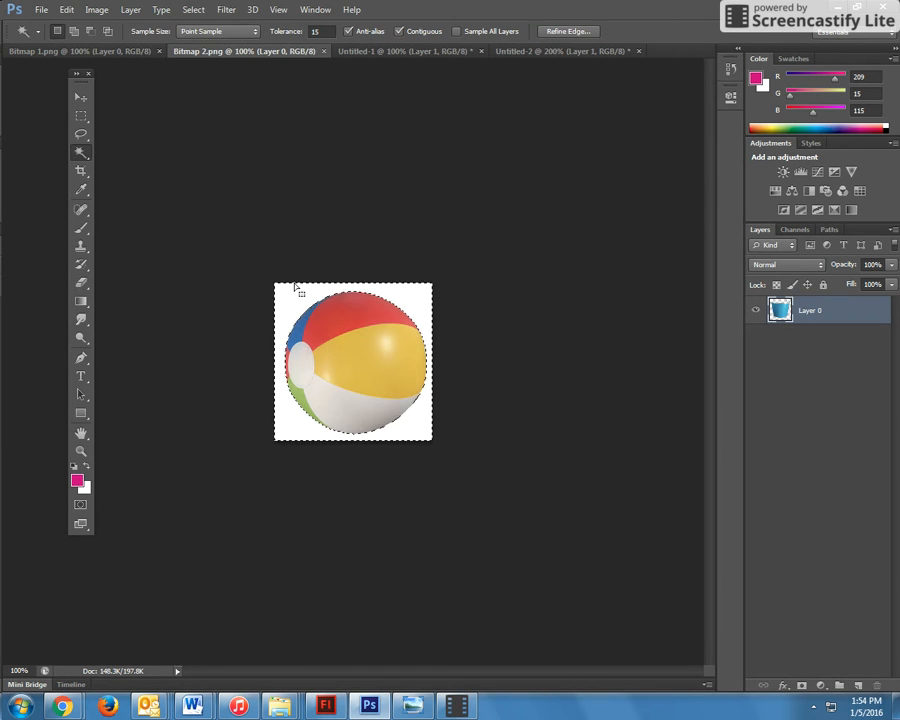
key(Delete)
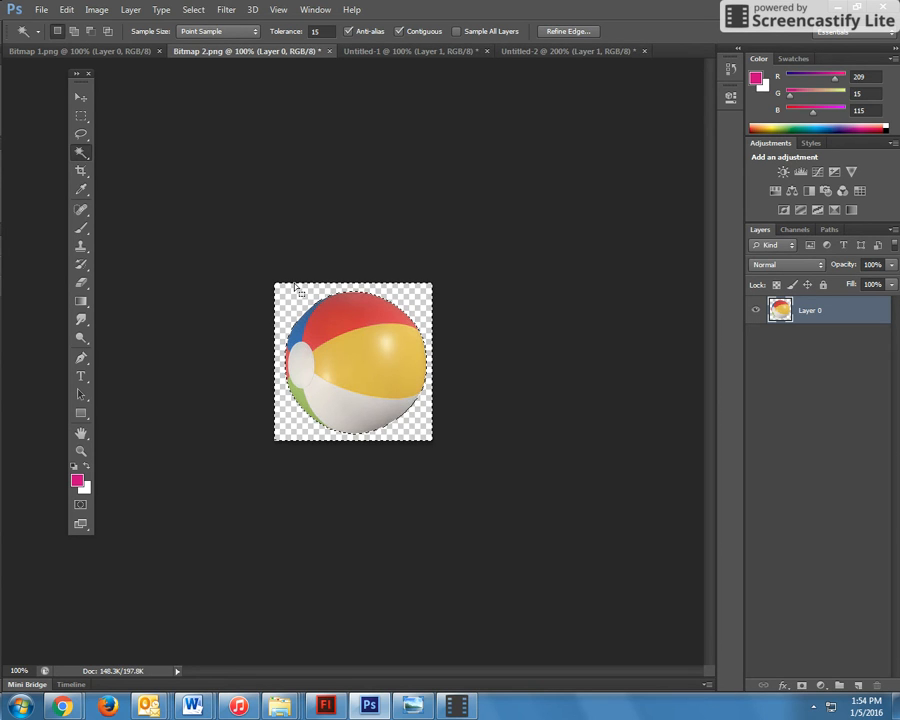
key(ctrl+d)
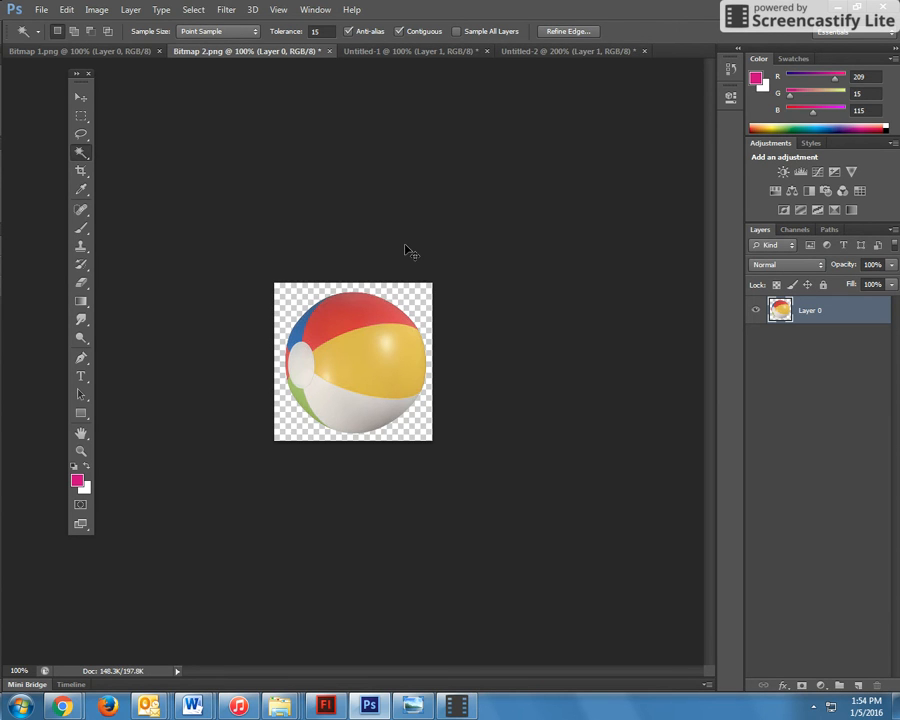
click(45, 8)
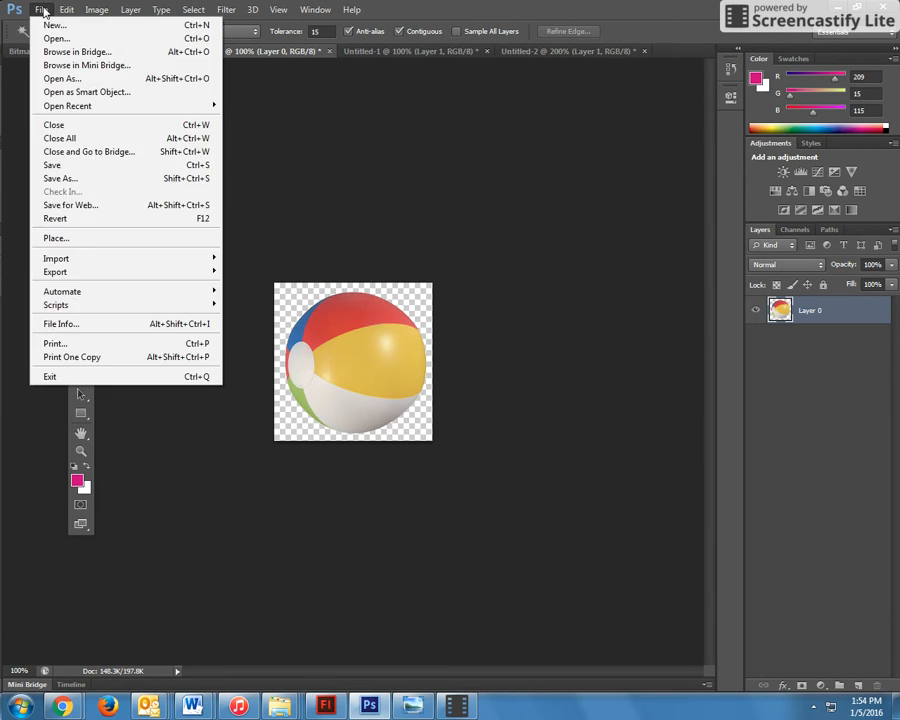
click(68, 165)
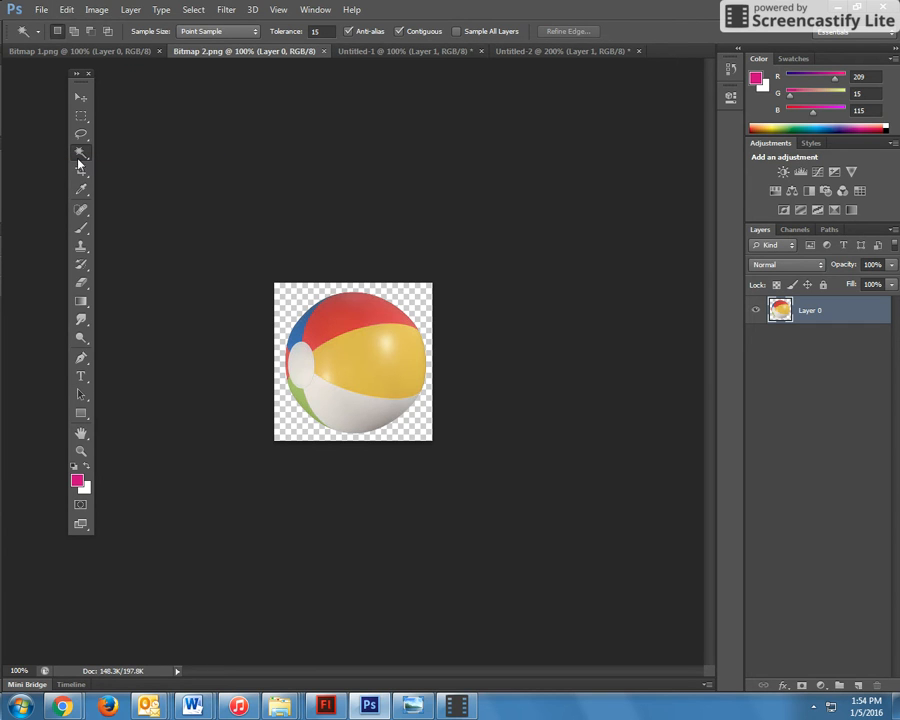
- Switch to Flash, shrink the beach ball to about half size with Free Transform, and place it at the beach's lower-left edge
click(324, 705)
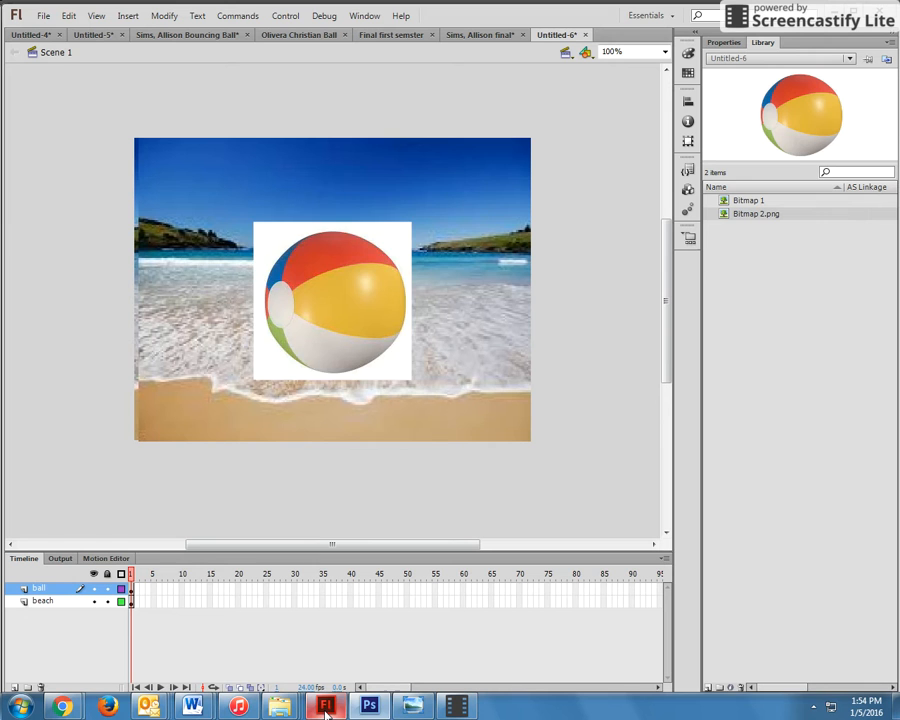
click(340, 288)
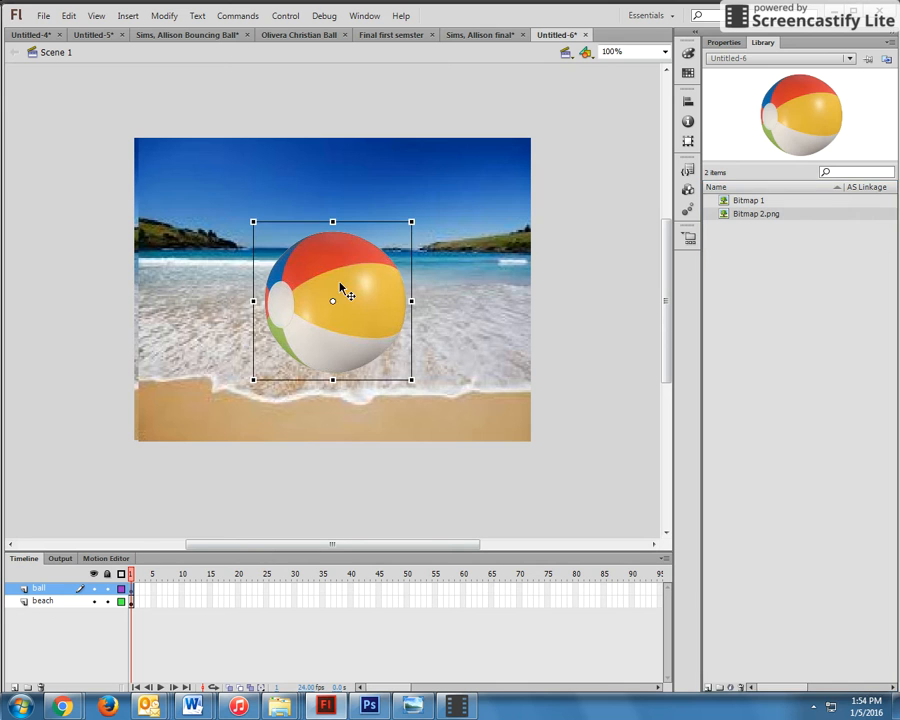
click(68, 16)
click(195, 17)
mouse_move(164, 16)
mouse_move(262, 192)
click(356, 194)
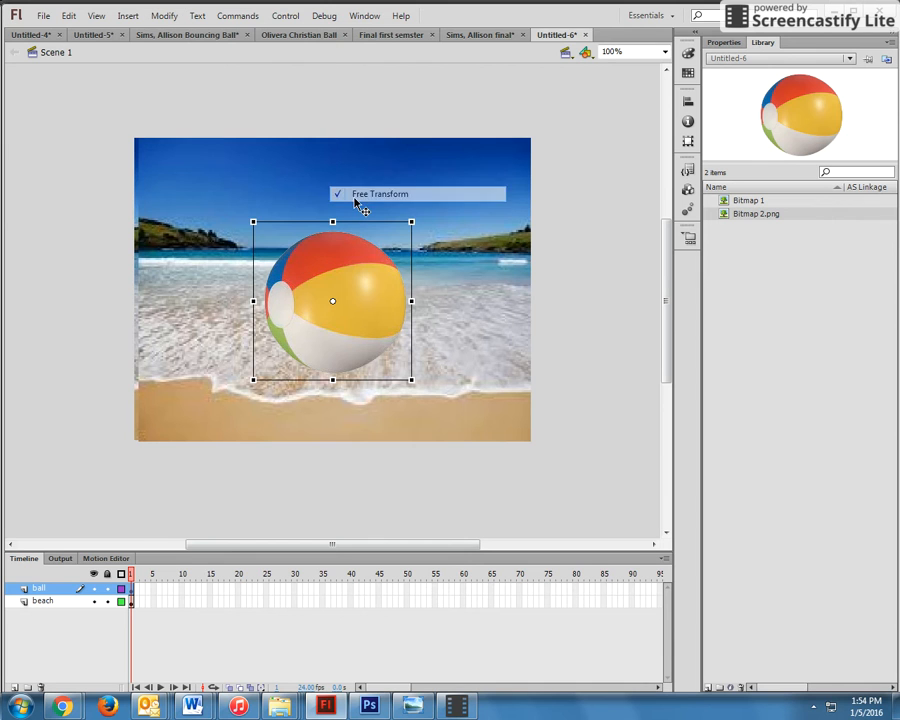
drag(411, 379, 396, 342)
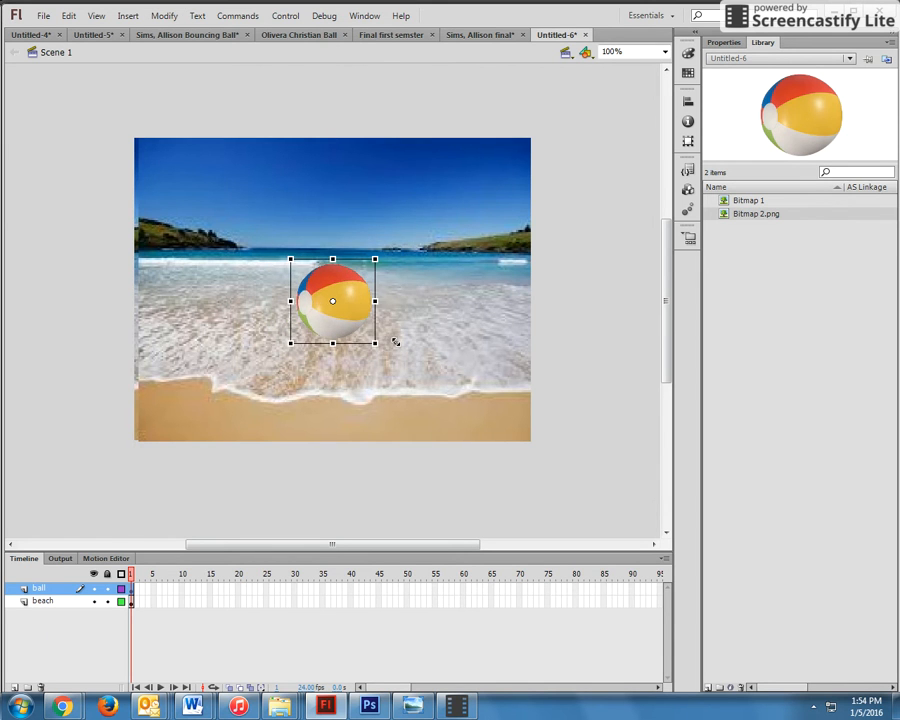
drag(348, 301, 196, 384)
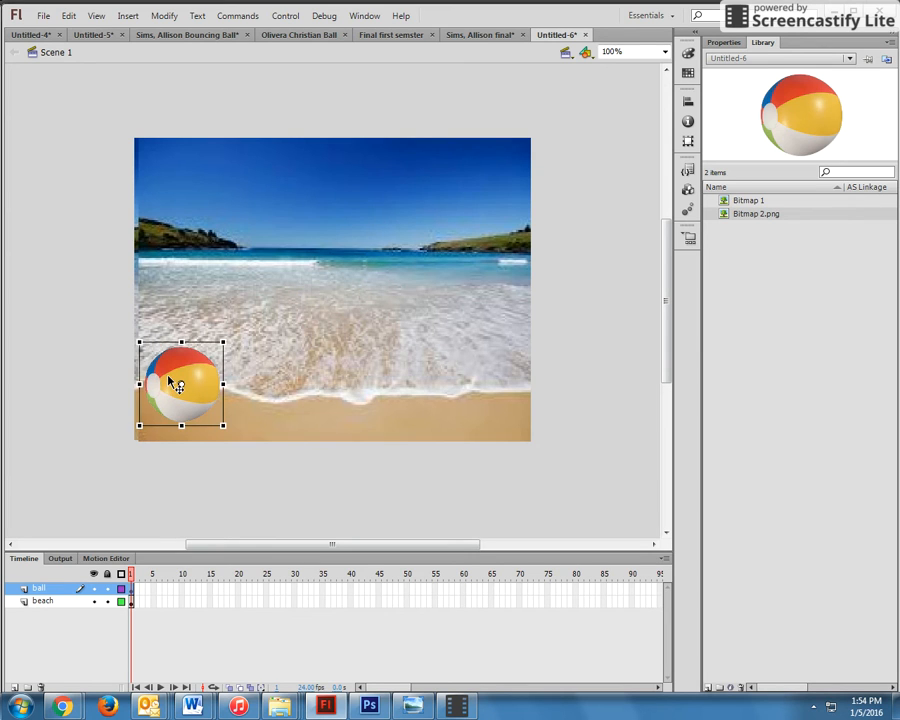
click(116, 337)
- Switch to Chrome and search Google Images for "bucket"
mouse_move(62, 705)
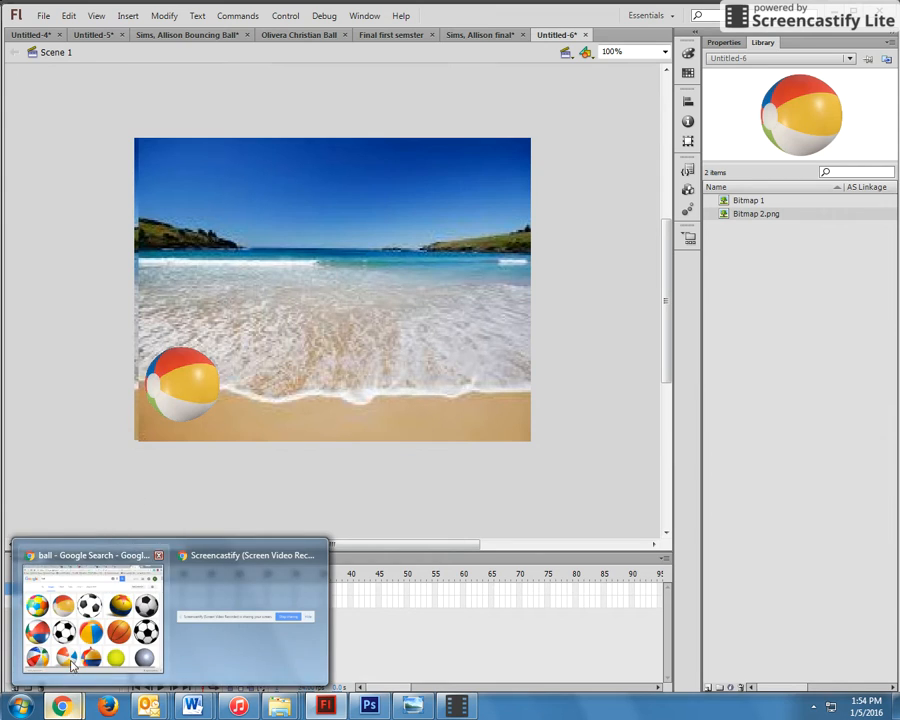
click(90, 600)
drag(184, 85, 2, 87)
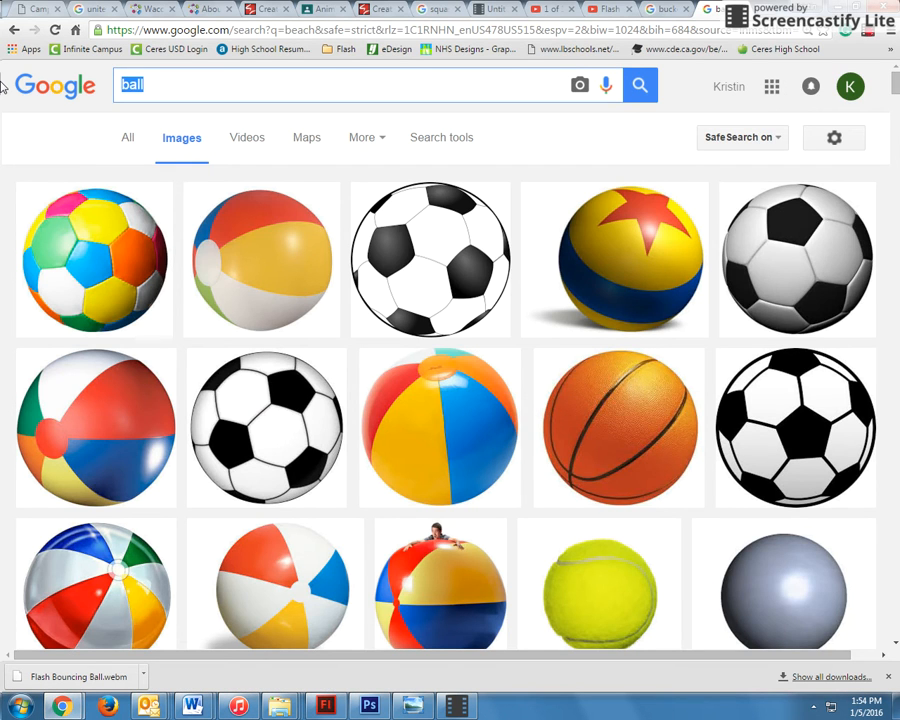
text(bucket)
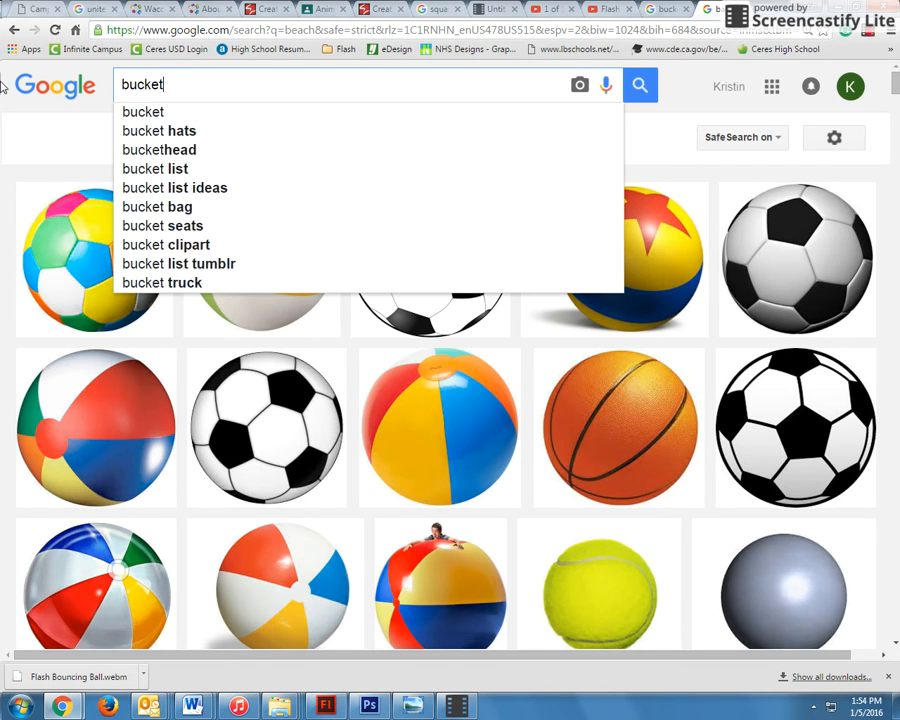
key(Return)
- Copy the silver metal bucket image with the raised handle hooks and paste it onto the ball layer in Flash
right_click(252, 250)
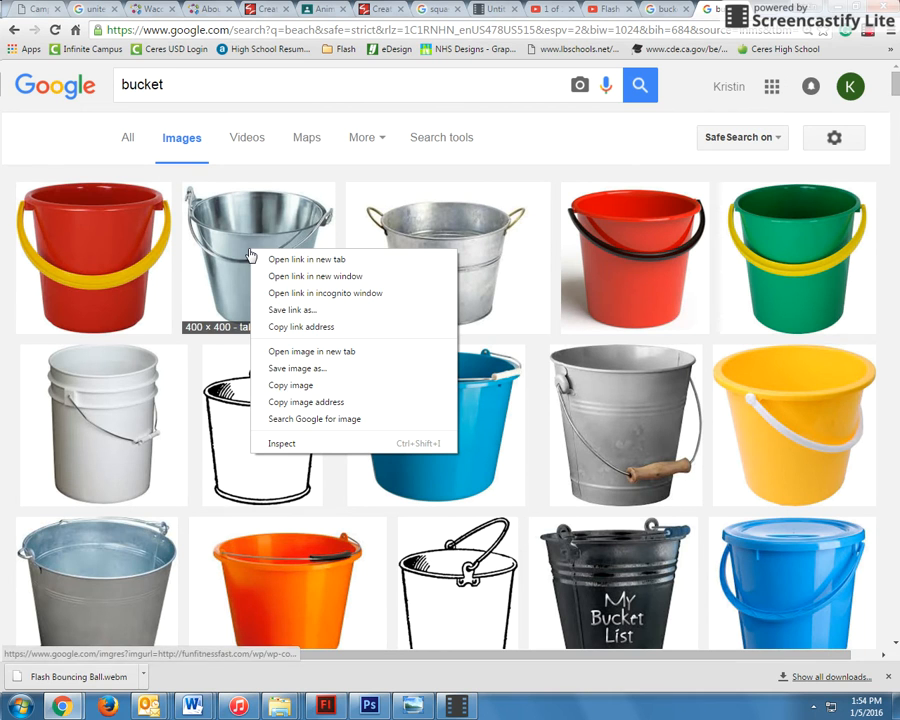
click(292, 385)
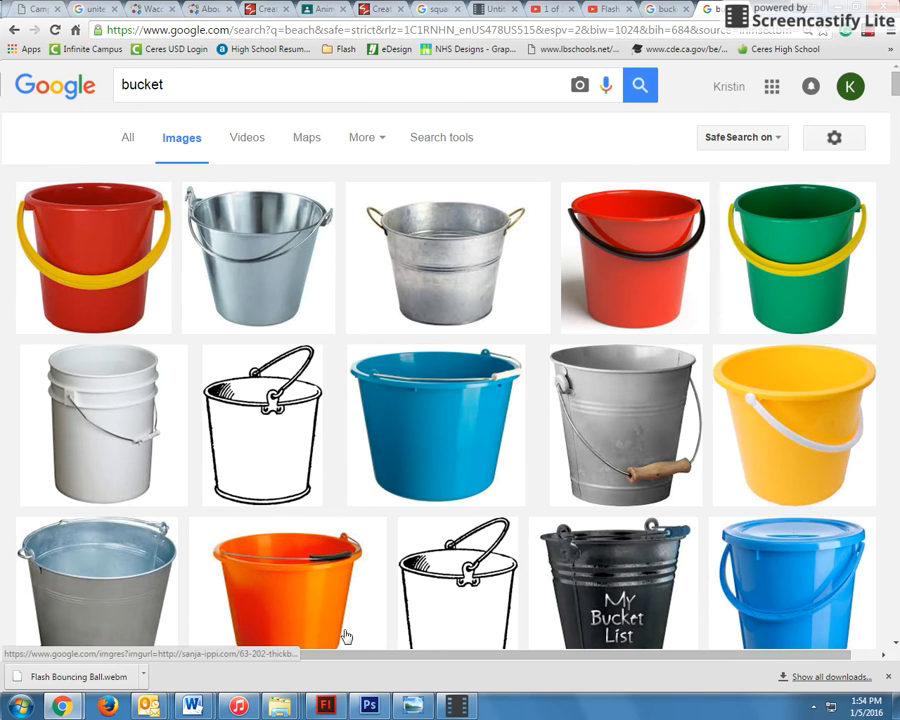
click(328, 706)
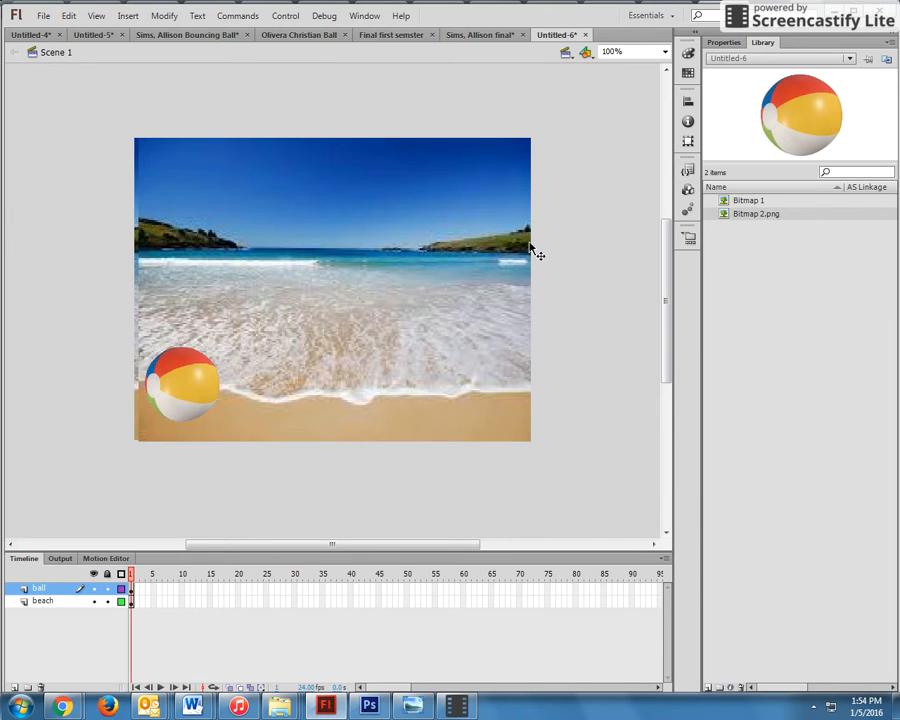
key(ctrl+v)
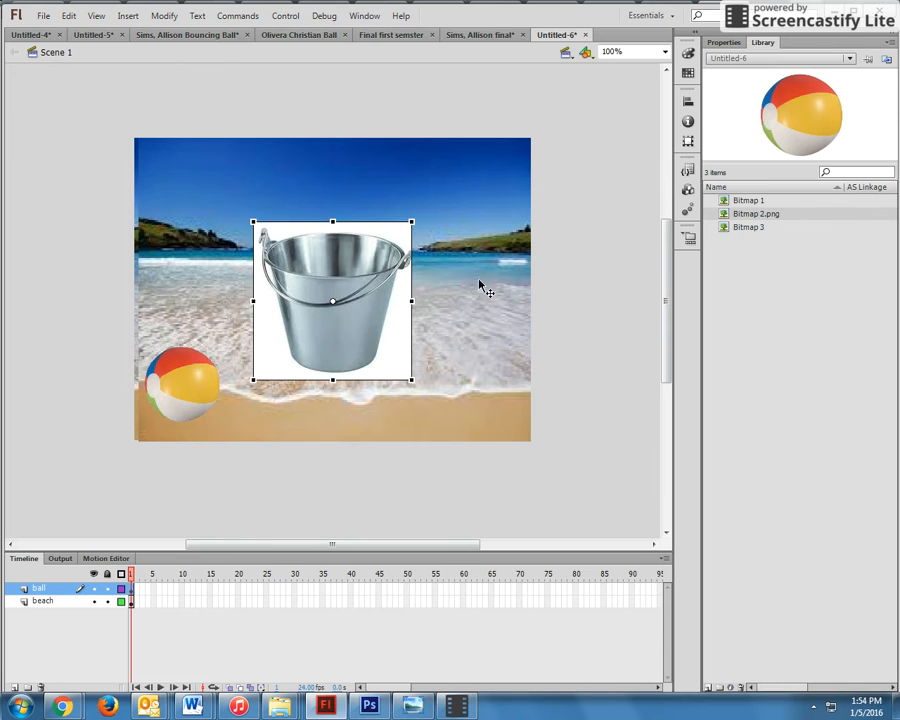
- Open the library's bucket bitmap, Bitmap 3, for editing in Adobe Photoshop CS6
click(745, 229)
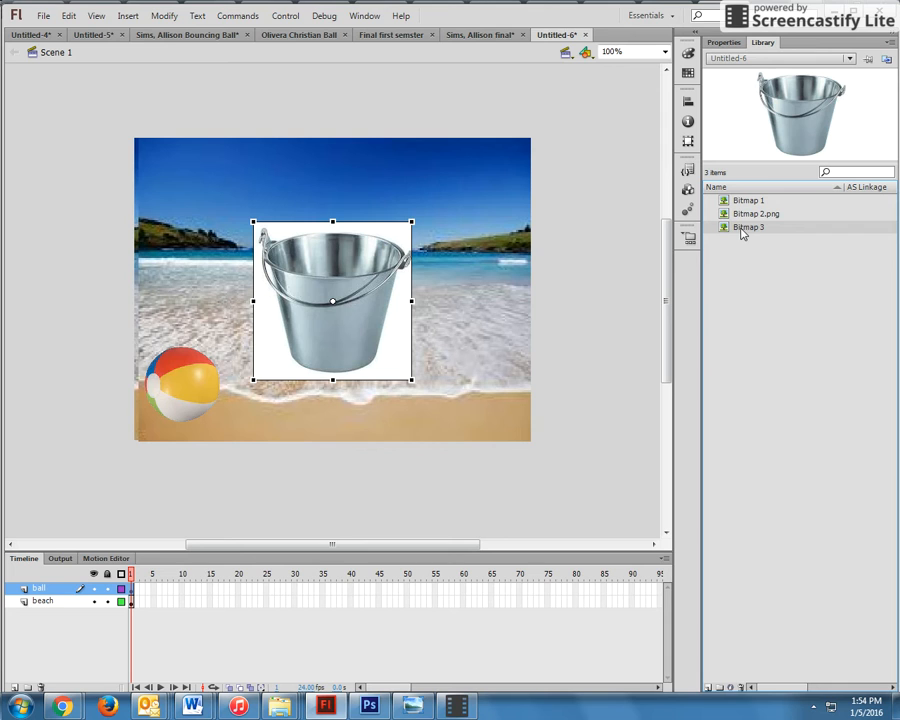
right_click(742, 233)
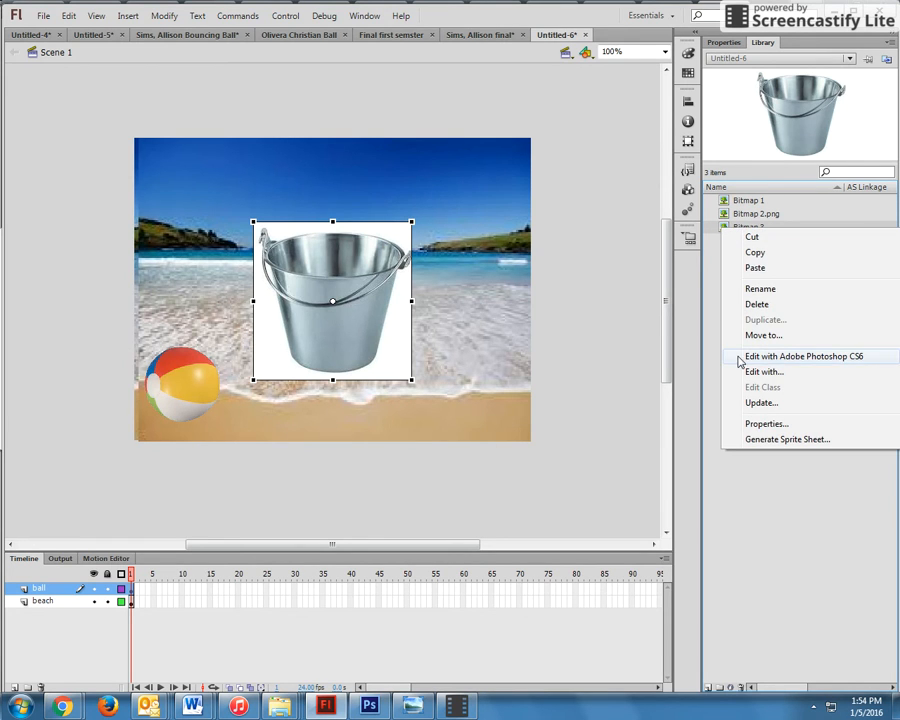
click(786, 358)
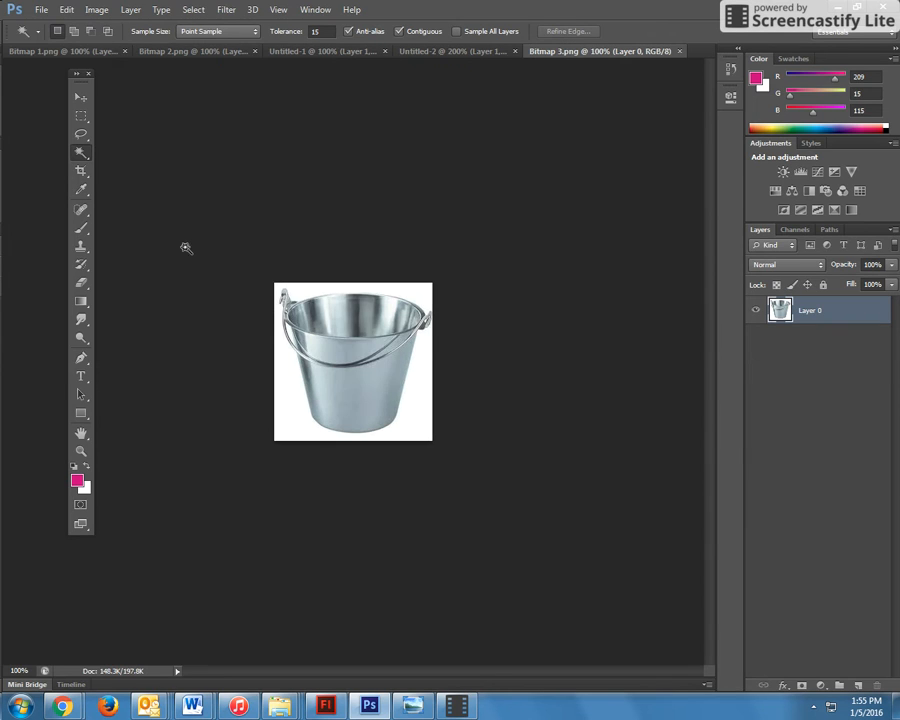
- Delete the white background around the bucket with the Magic Wand and clear the selection
click(305, 291)
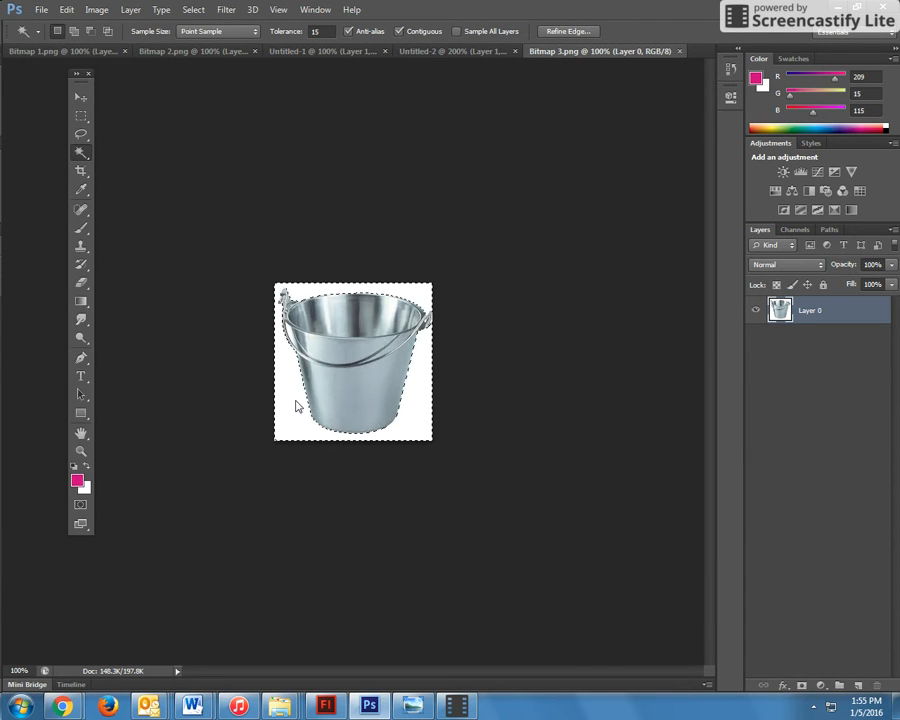
key(Delete)
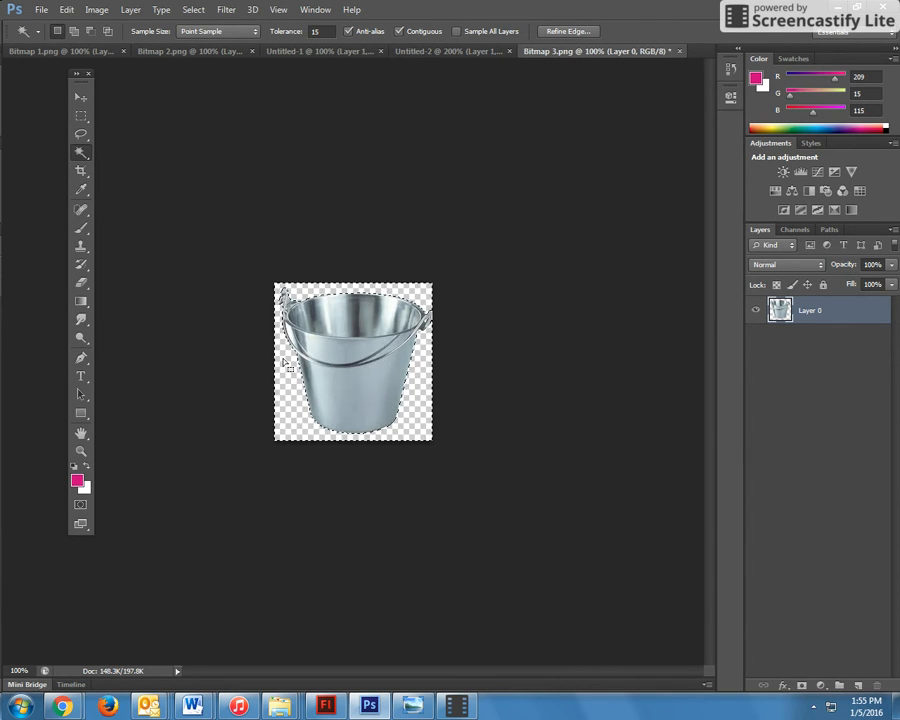
key(ctrl+d)
- Lasso the bucket's inner opening and back rim, cut that part out, and save Bitmap 3.png
click(83, 134)
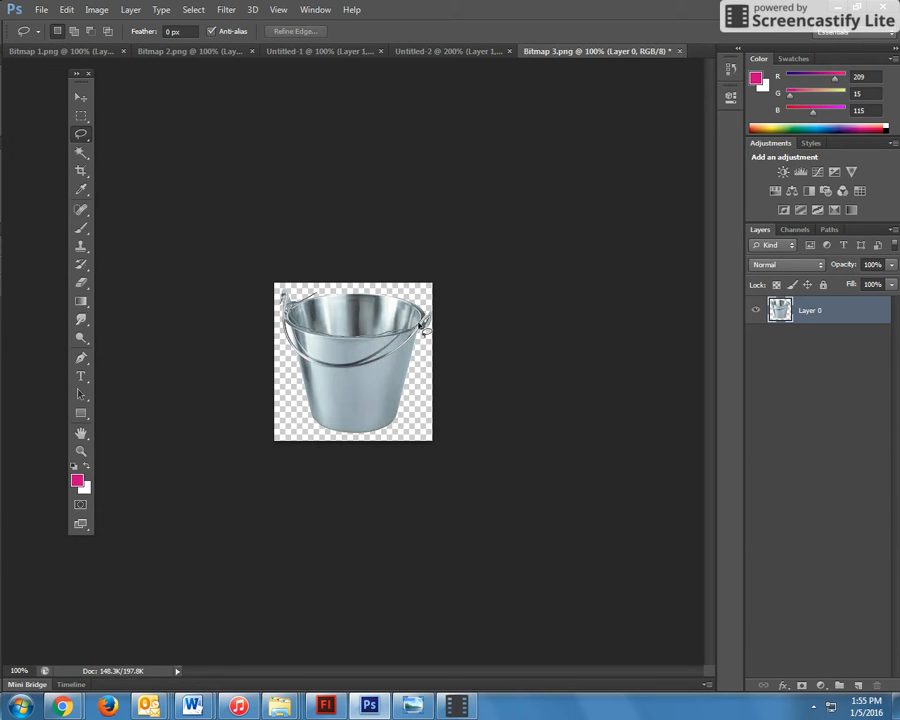
mouse_move(422, 310)
mouse_down()
mouse_move(371, 289)
mouse_move(312, 293)
mouse_up()
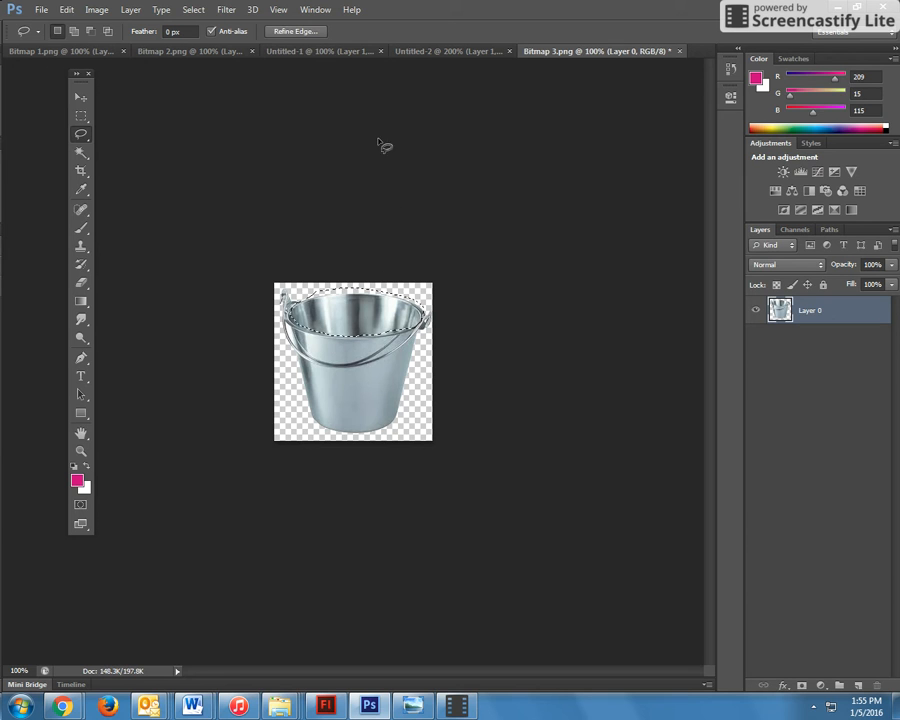
key(ctrl+x)
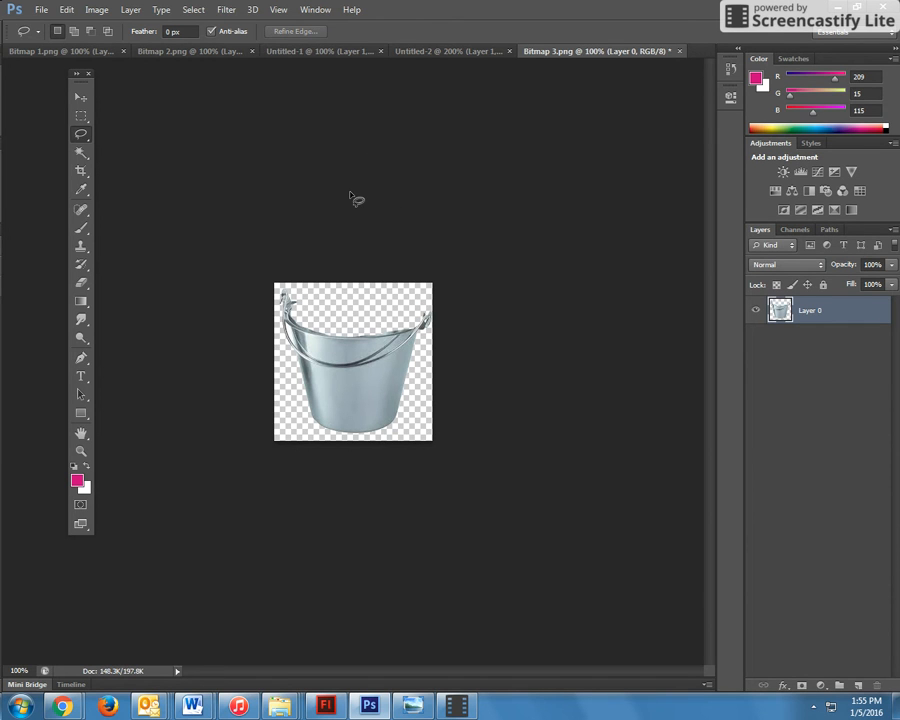
click(40, 9)
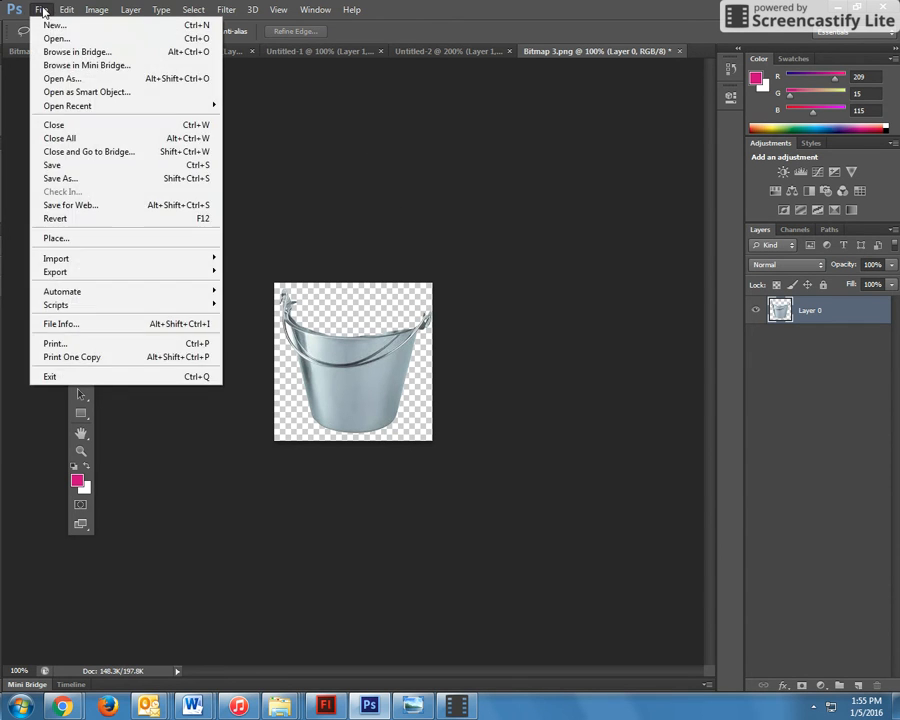
click(62, 166)
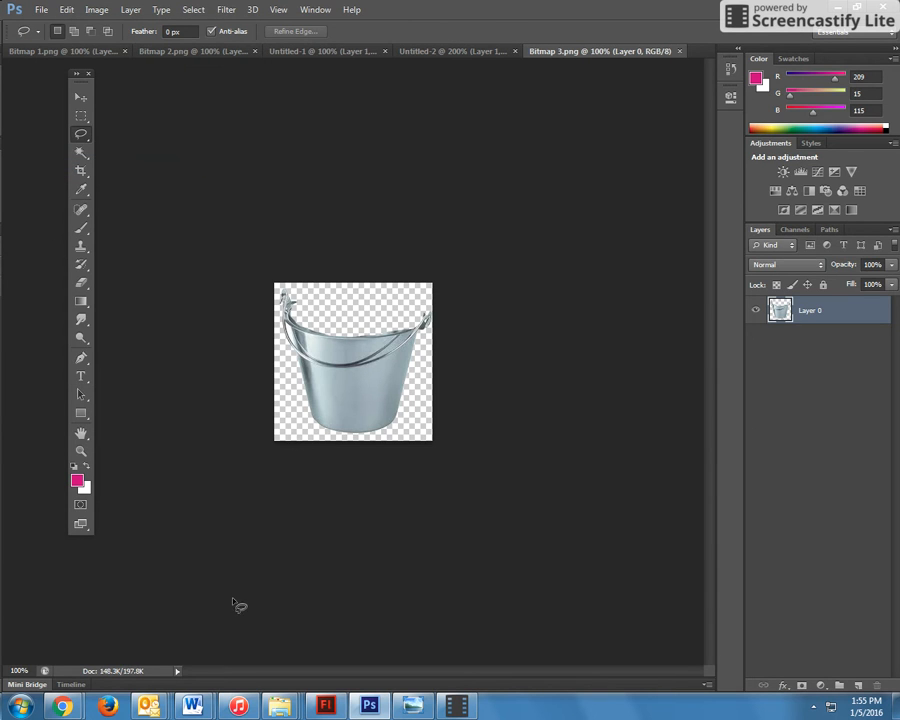
- Switch to Flash, move the bucket onto the sand at the beach's lower right, and scale it down
click(318, 707)
drag(343, 334, 456, 394)
drag(522, 440, 502, 430)
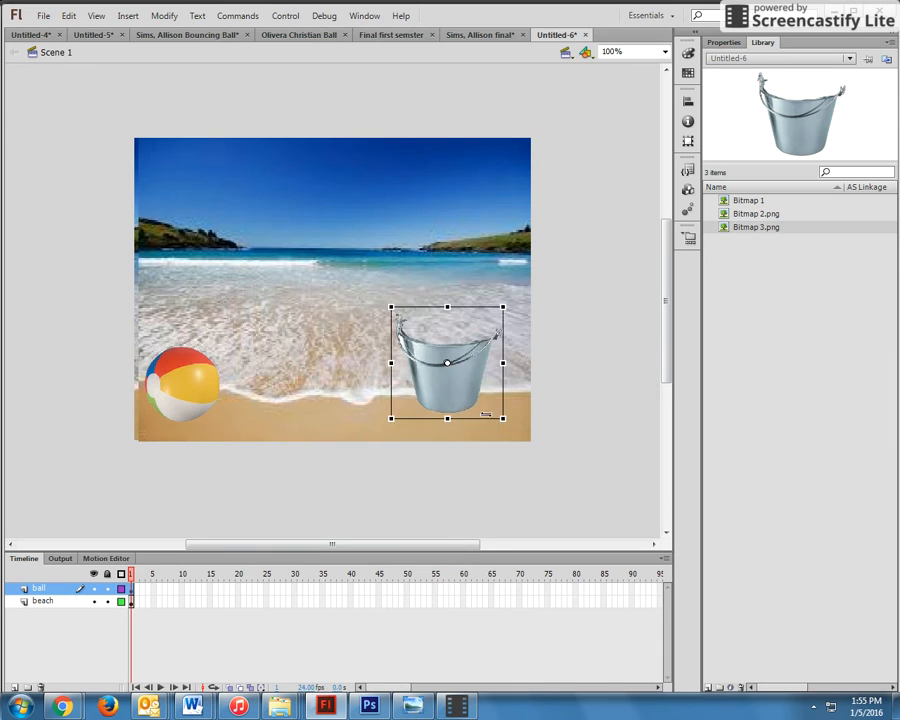
click(460, 454)
- Delete the bucket front from the ball layer on the stage
click(465, 413)
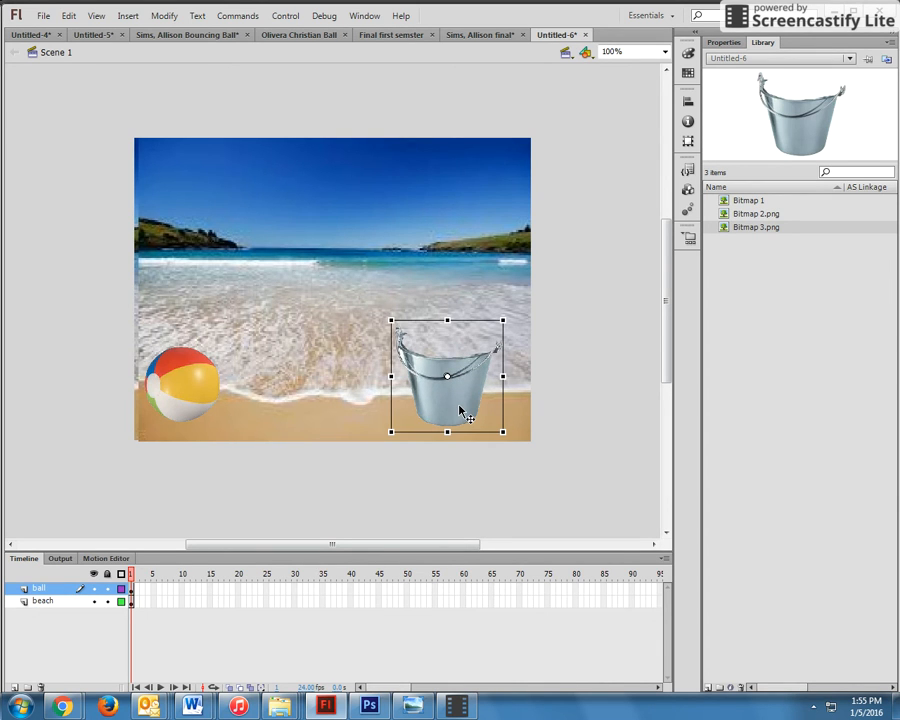
key(Delete)
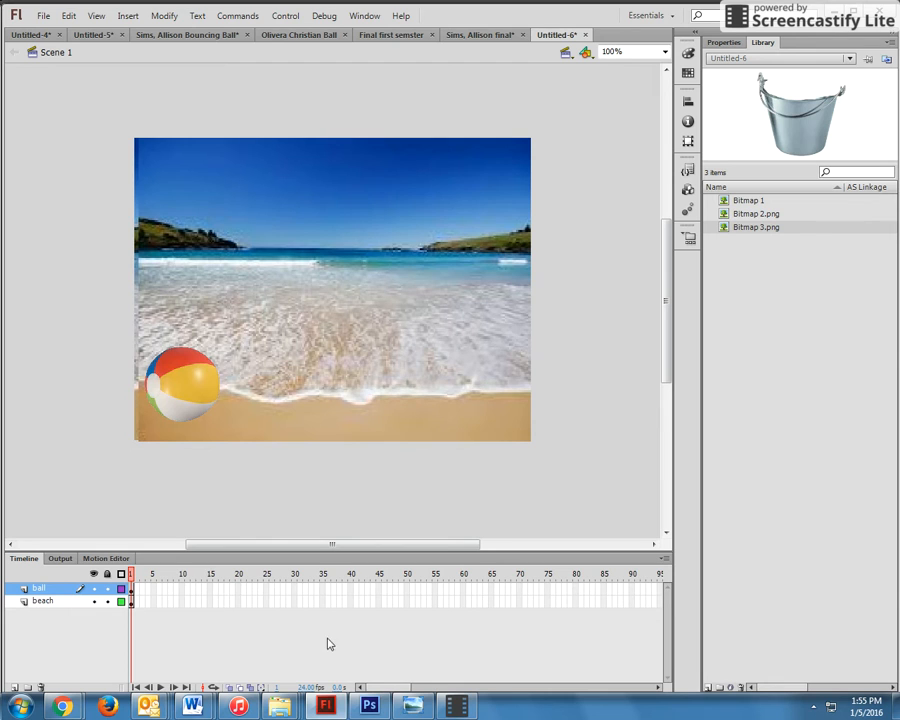
- Switch to Photoshop, create a transparent 191 × 63 pixel document from the Clipboard preset, and paste the cut bucket opening into it
click(369, 706)
click(42, 10)
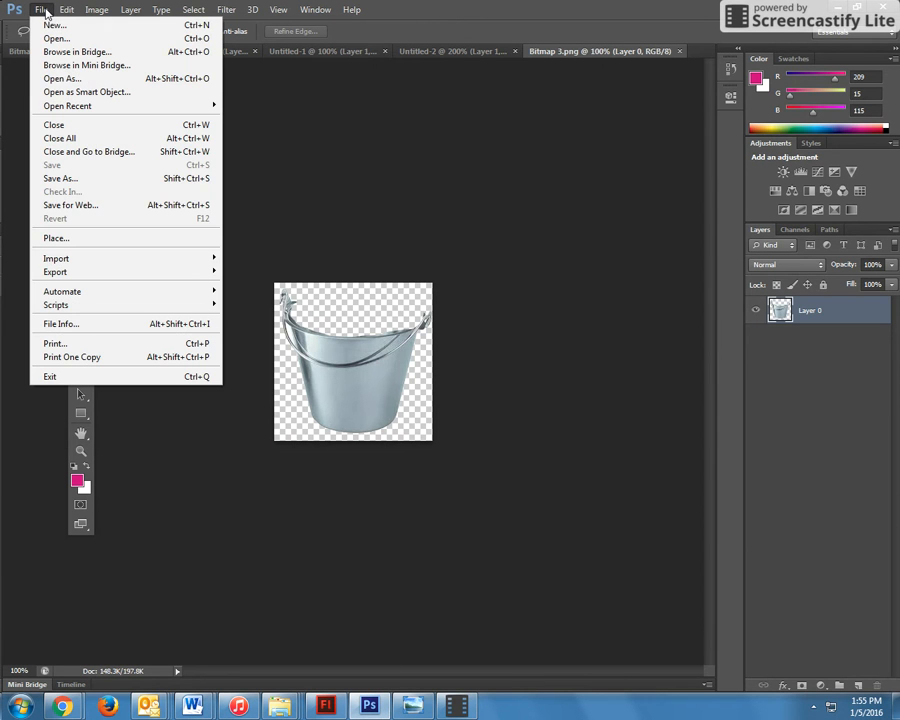
click(50, 24)
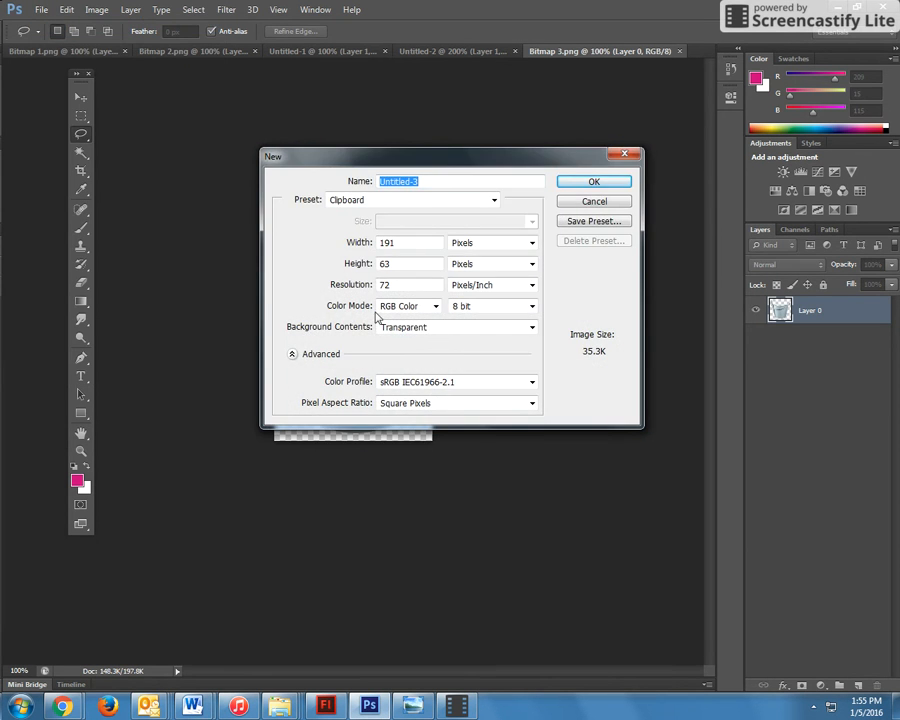
click(570, 184)
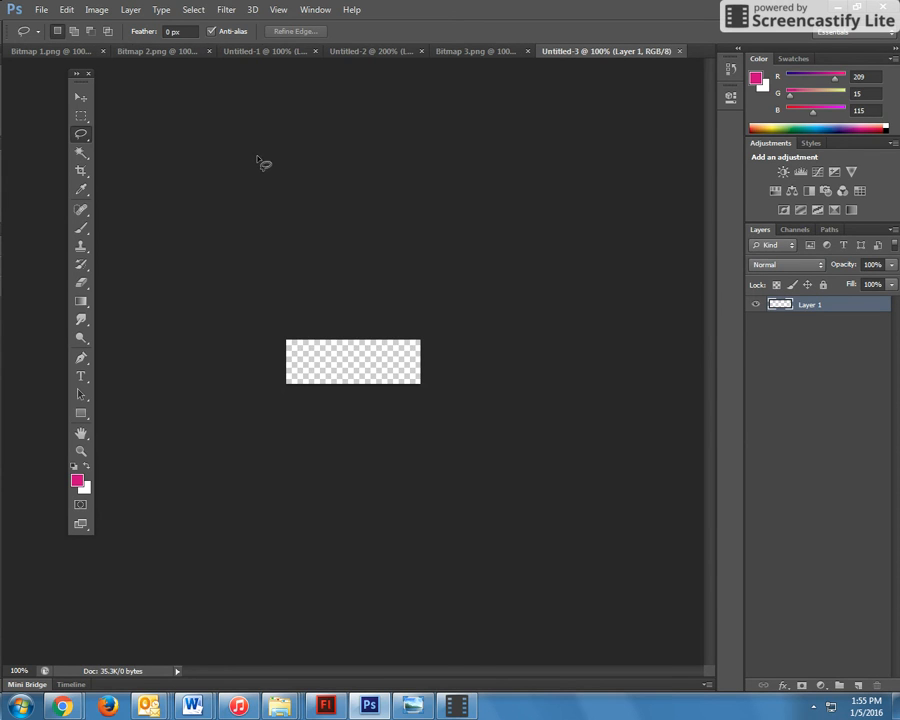
key(ctrl+v)
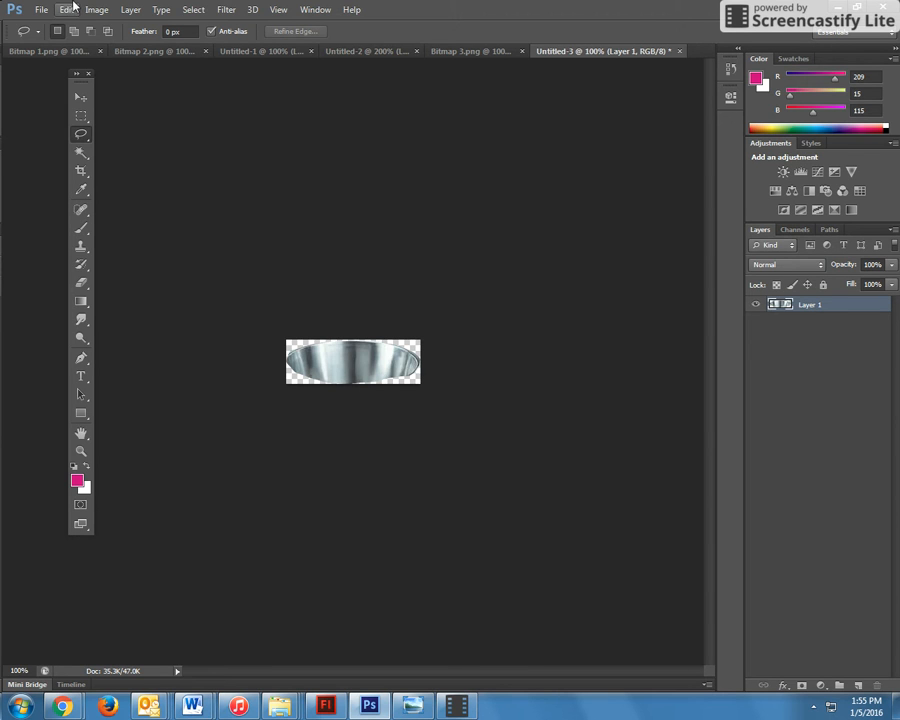
- Save the bucket opening to the Desktop as a PNG named top, replacing the existing file and accepting the PNG options
click(38, 9)
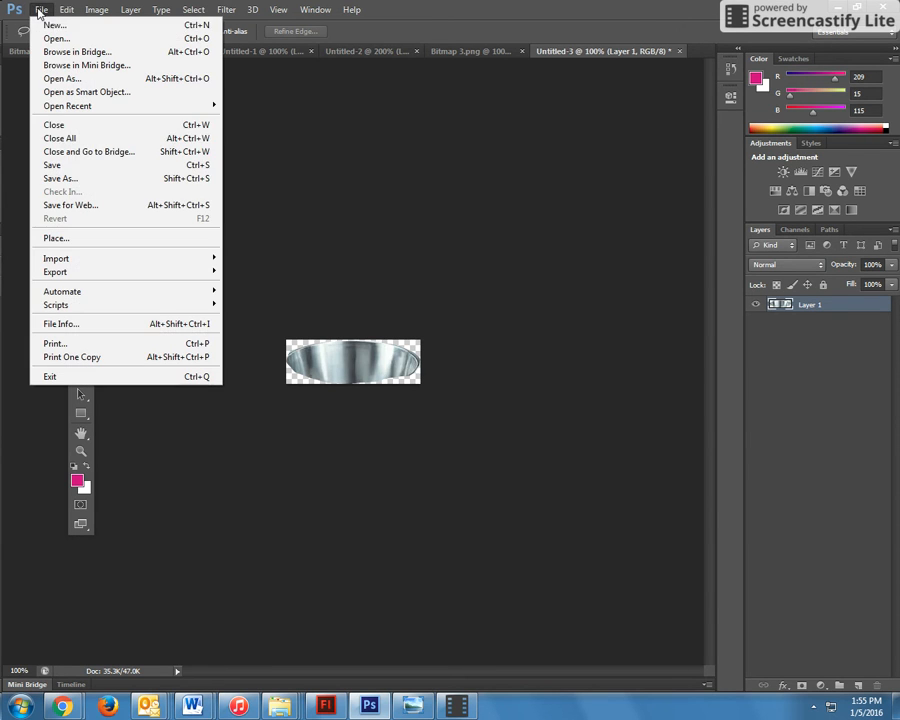
click(58, 168)
click(282, 518)
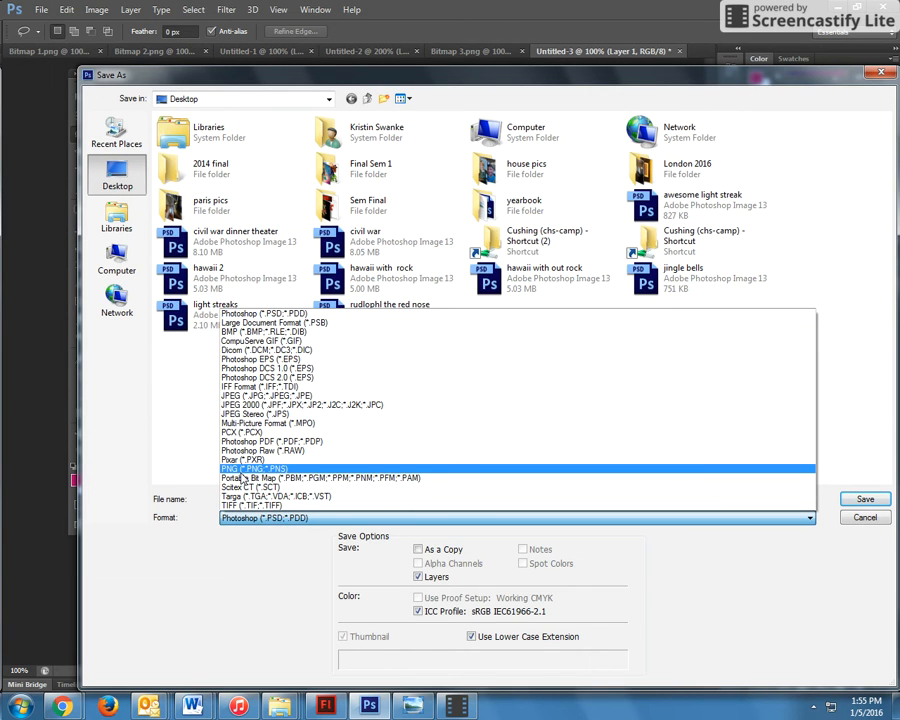
click(245, 468)
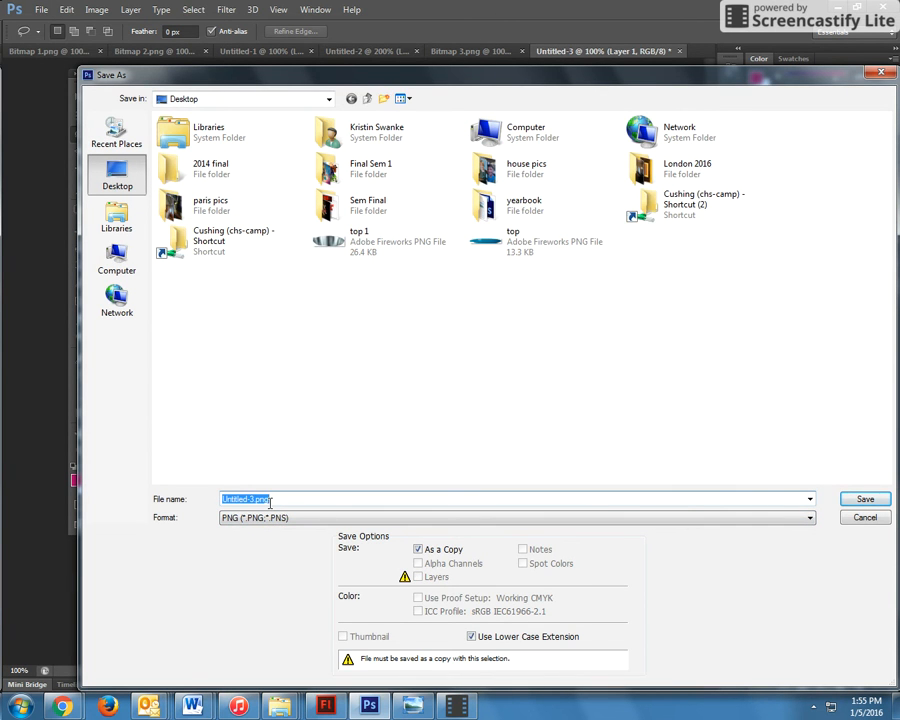
text(top)
click(865, 498)
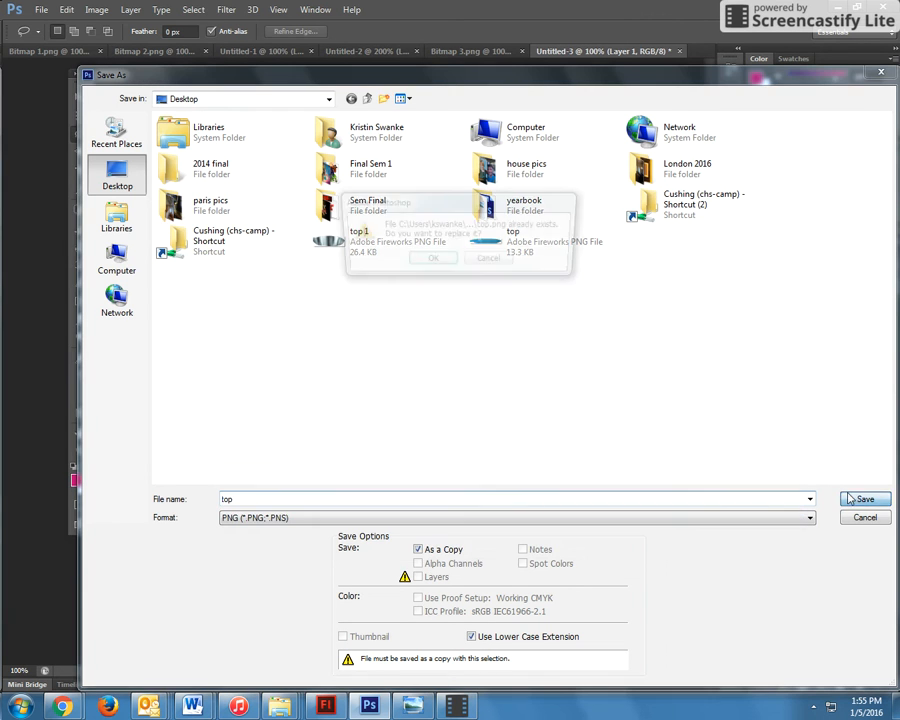
click(431, 261)
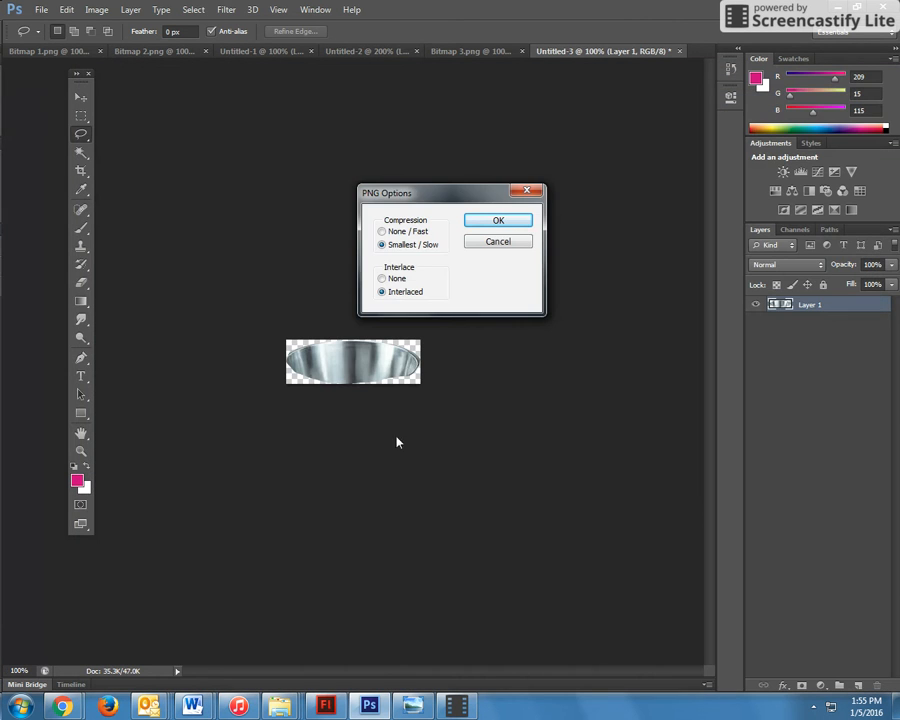
click(475, 219)
- Switch to Flash and add a layer named bcuket above the ball layer
click(325, 706)
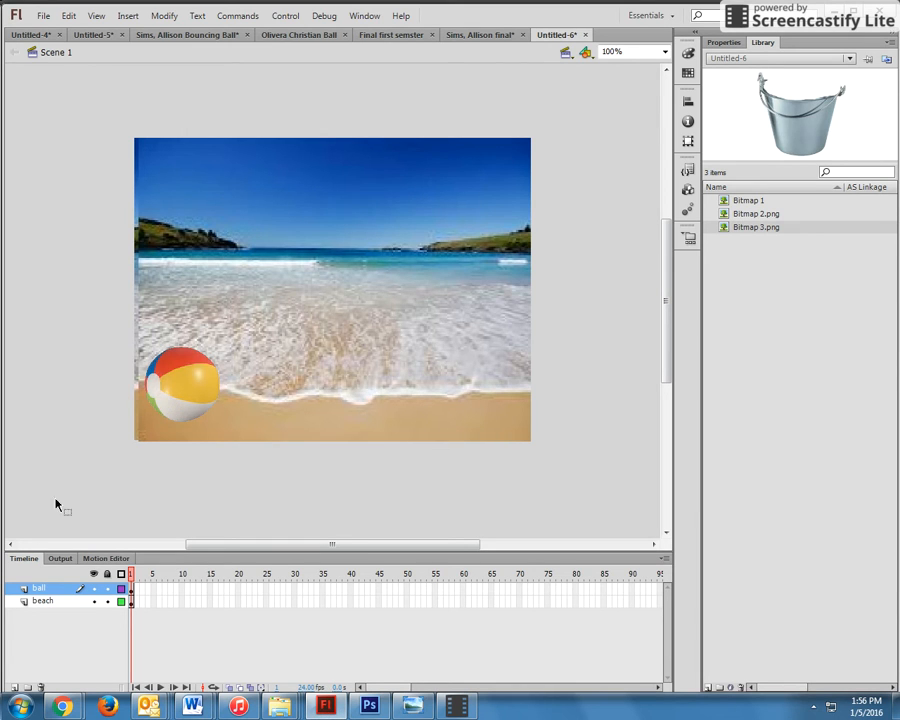
click(14, 688)
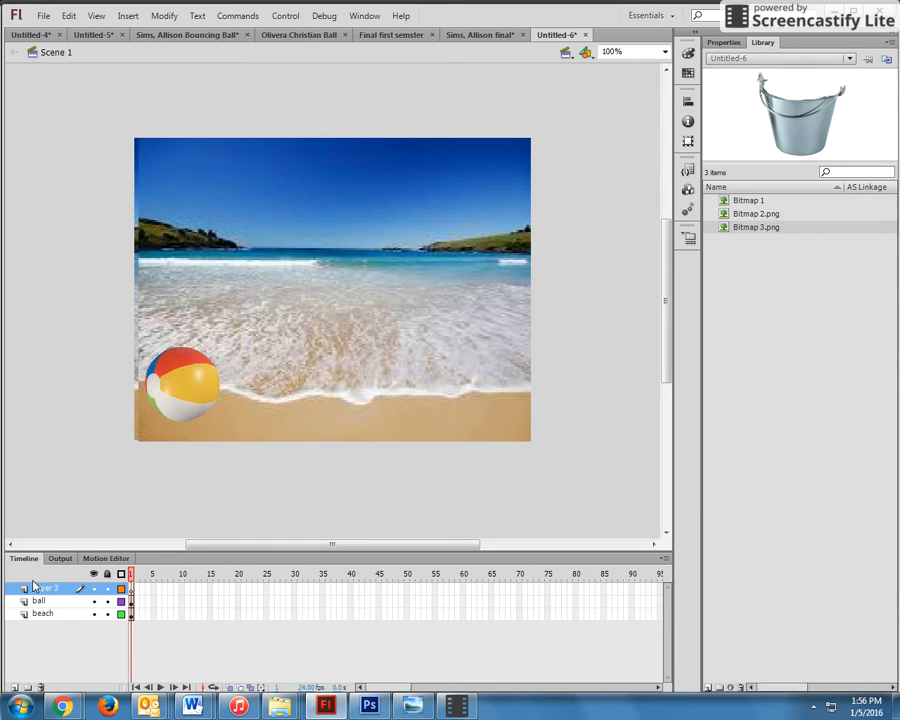
double_click(45, 588)
text(bcuket)
key(Return)
- Place Bitmap 3.png on the sand at the beach's lower right and scale it down
drag(739, 233, 428, 374)
drag(501, 442, 486, 412)
click(600, 424)
- Nudge the beach ball slightly upward on the ball layer
click(40, 601)
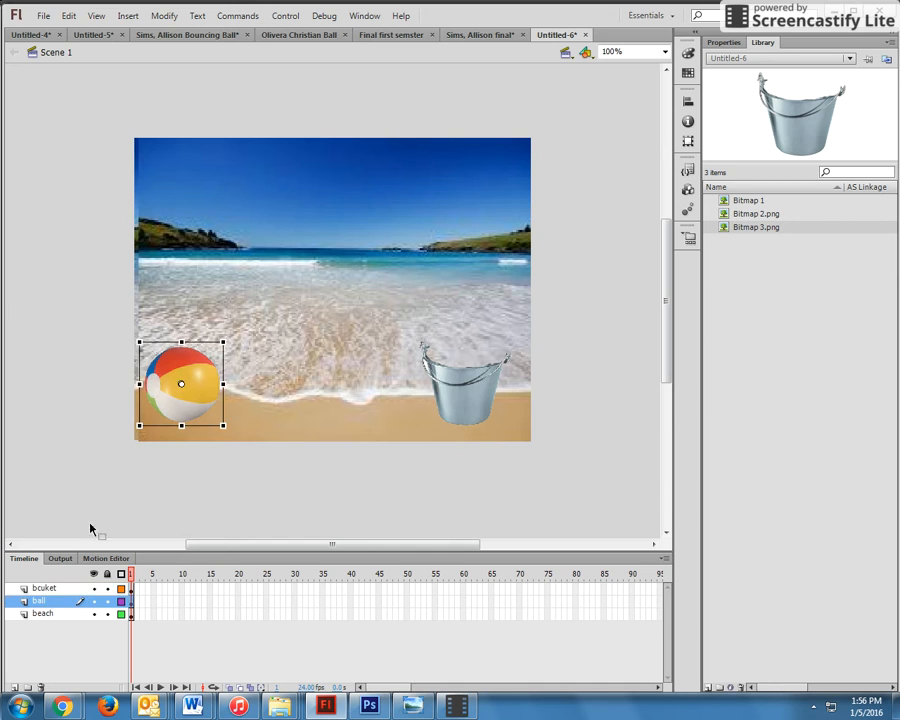
click(60, 588)
click(58, 602)
mouse_move(176, 370)
mouse_down()
mouse_move(412, 296)
mouse_move(455, 351)
mouse_move(456, 384)
mouse_move(393, 315)
mouse_move(180, 372)
mouse_move(173, 366)
mouse_up()
- Enlarge the bucket slightly on the stage
click(470, 405)
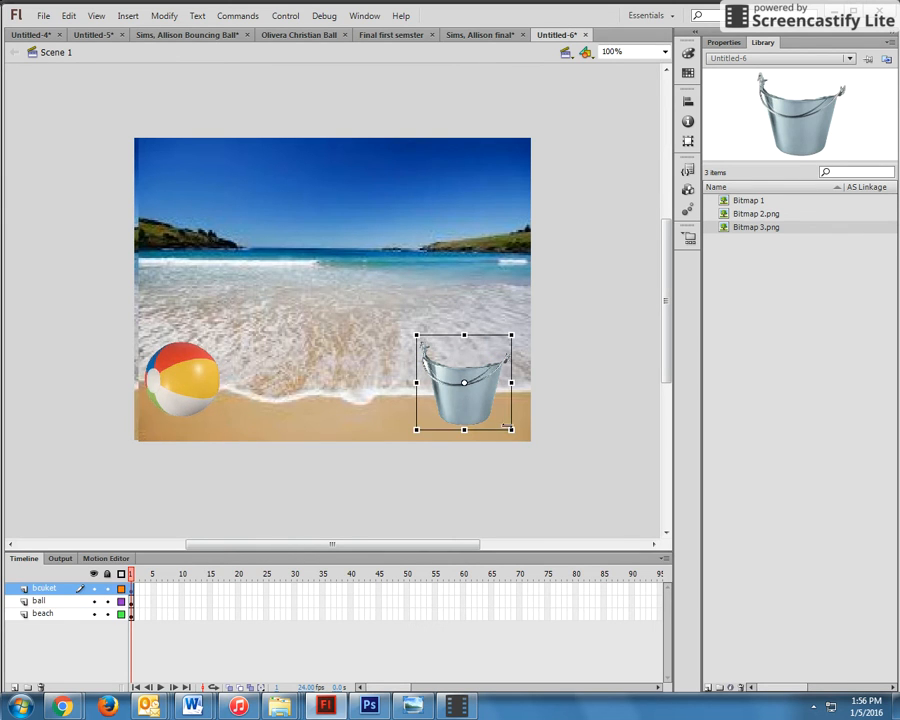
drag(511, 430, 527, 439)
click(566, 424)
- Make the ball layer active and import top.png from the Desktop into the library
click(40, 600)
click(227, 358)
click(42, 16)
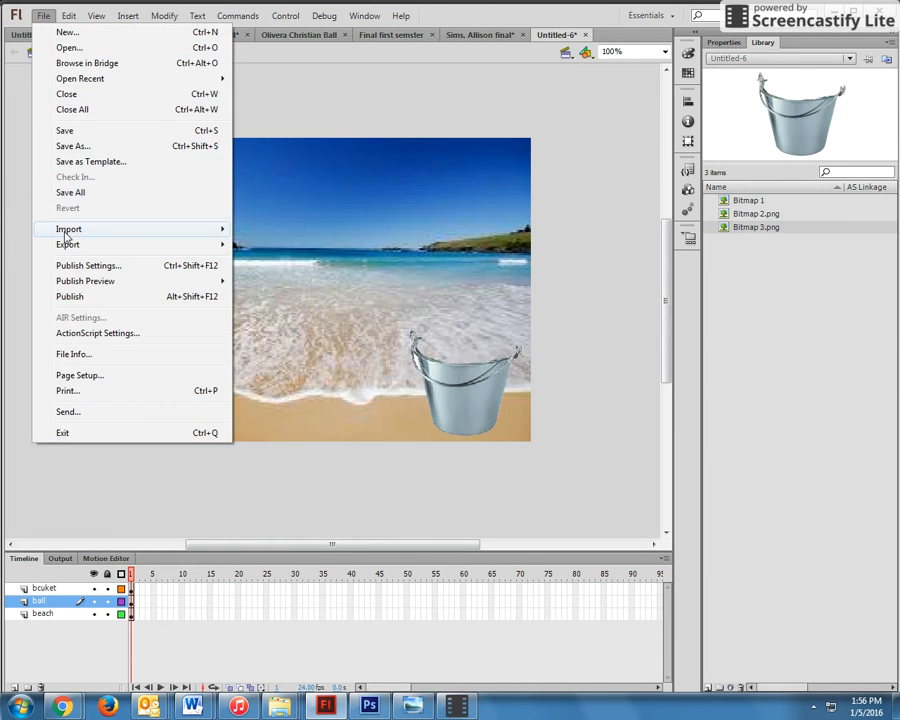
mouse_move(66, 233)
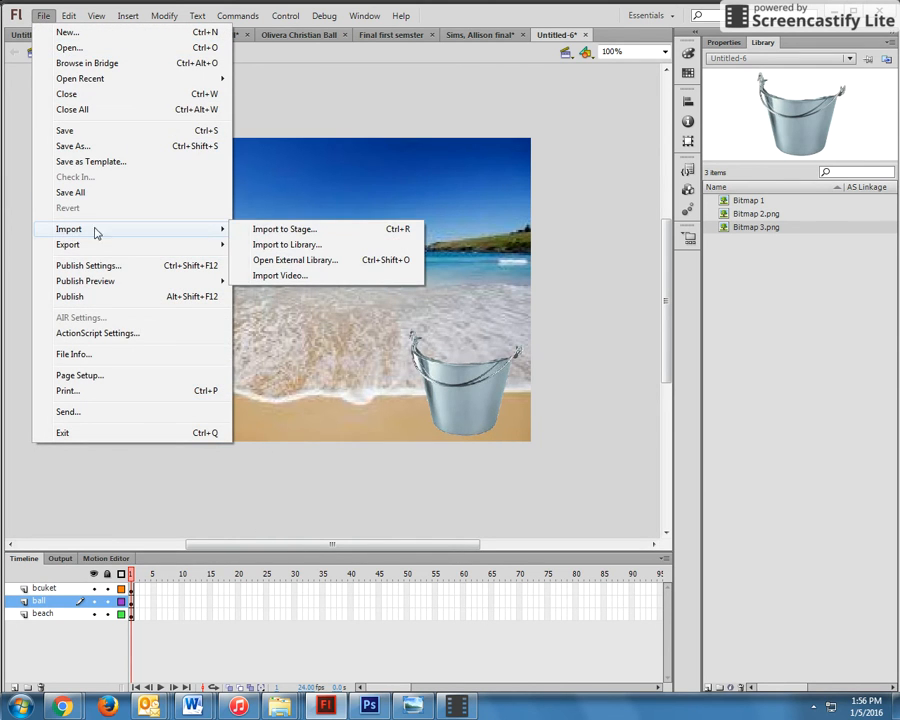
click(270, 244)
drag(428, 86, 430, 280)
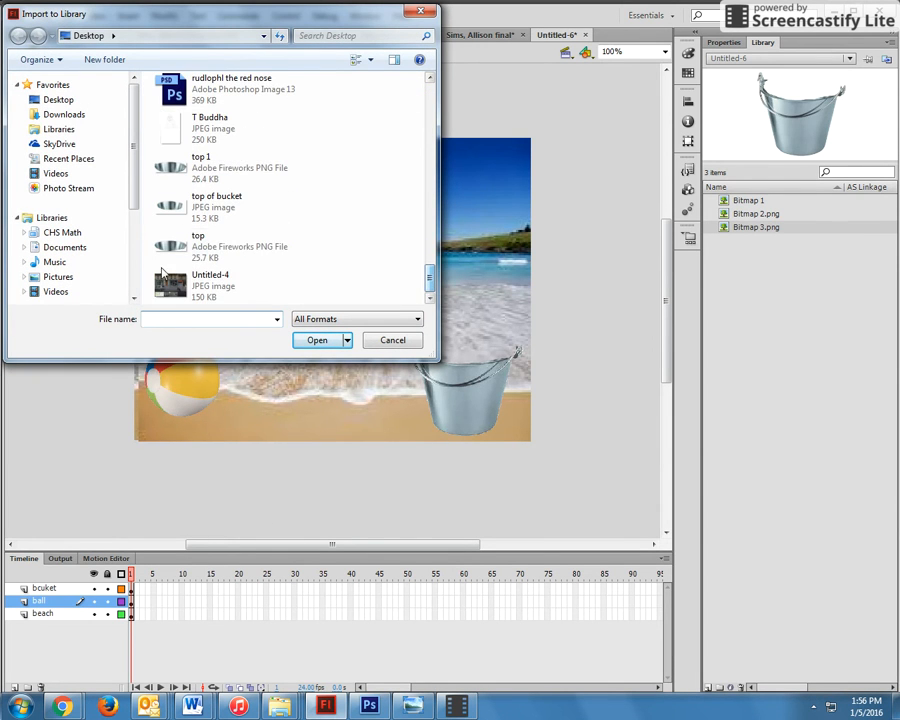
click(194, 252)
click(310, 338)
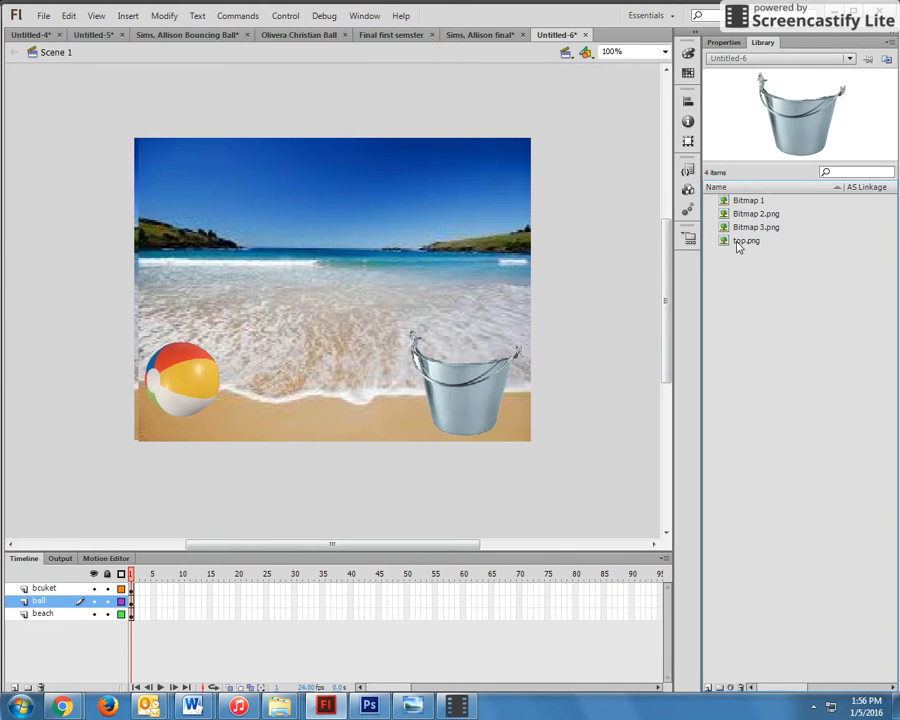
- Add a layer named top between the bcuket and ball layers
click(737, 246)
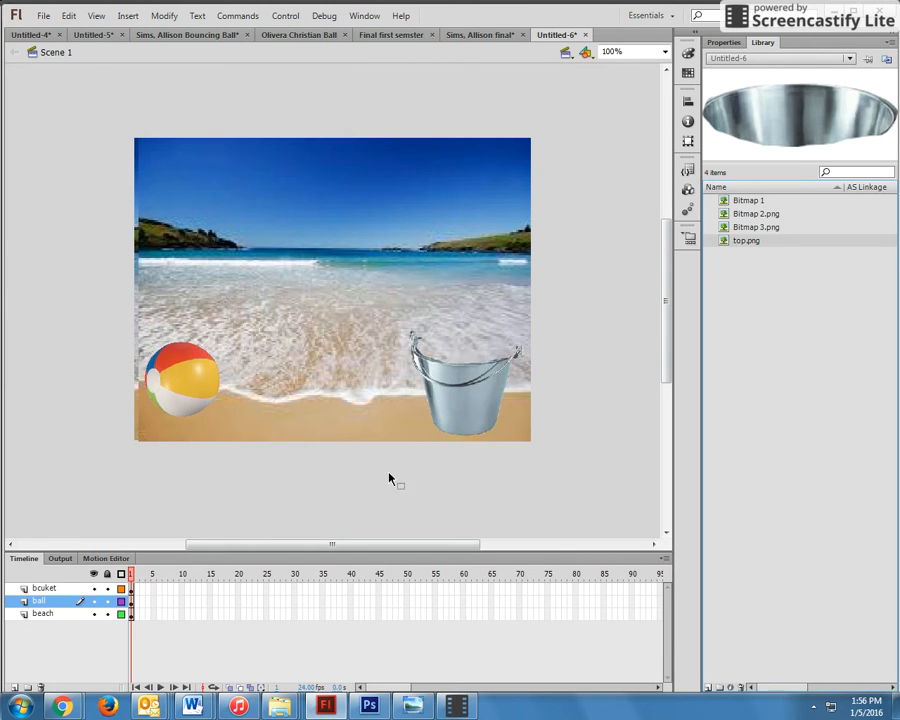
click(13, 687)
double_click(46, 601)
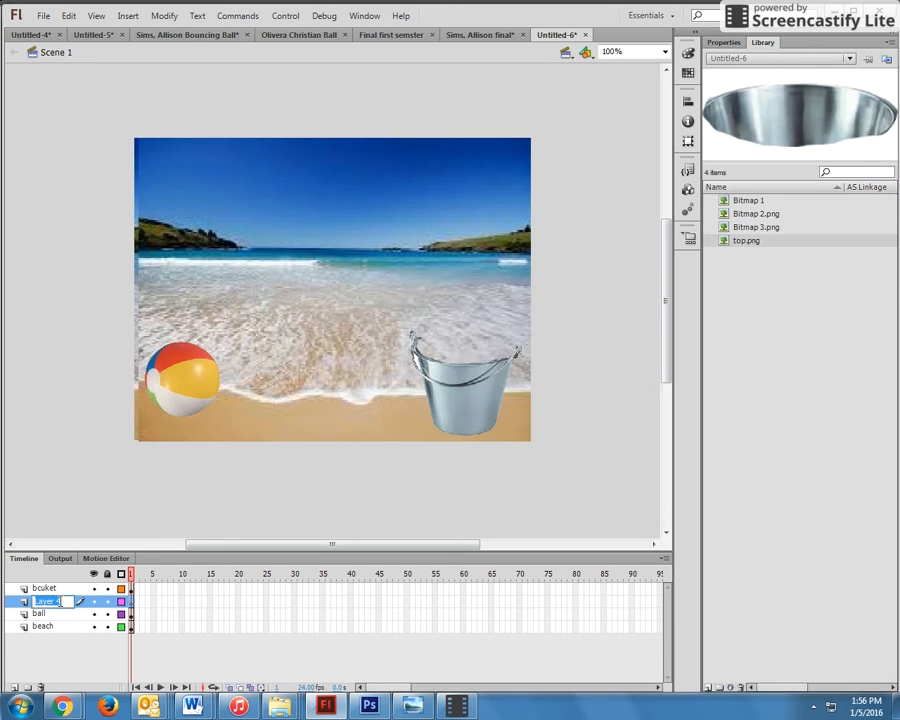
text(top)
click(49, 653)
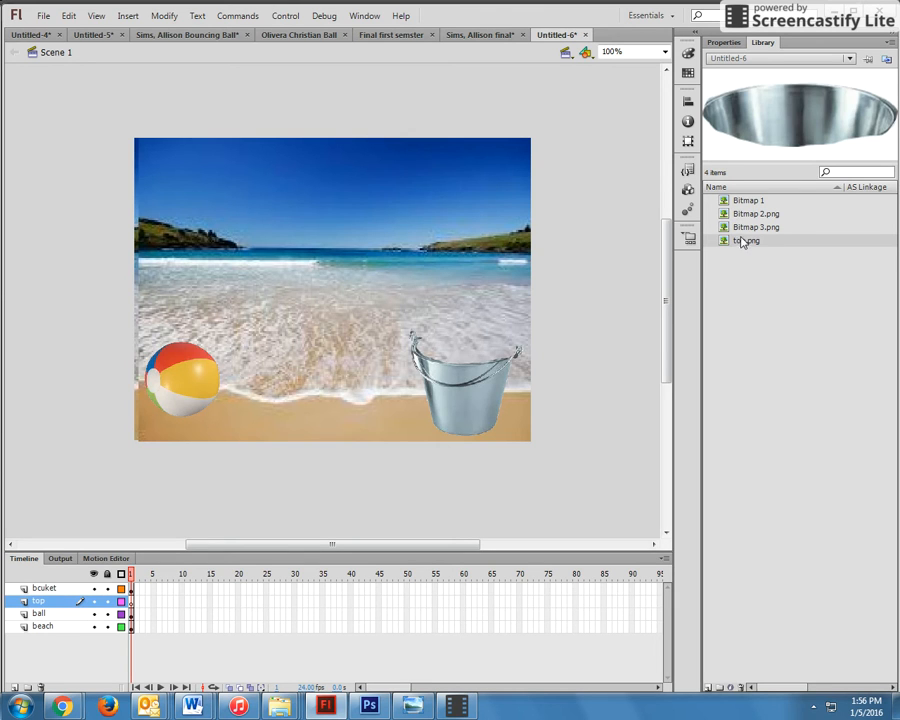
- Place top.png on the top layer at the bucket's opening and scale it to fit the rim
drag(740, 243, 464, 315)
drag(529, 331, 505, 352)
click(565, 368)
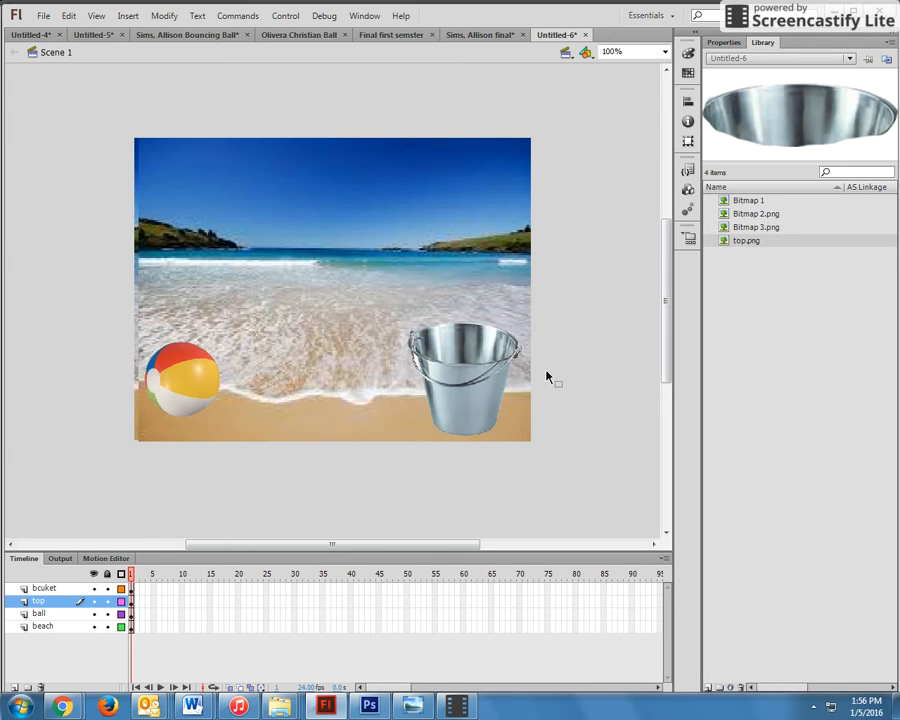
click(455, 350)
click(368, 478)
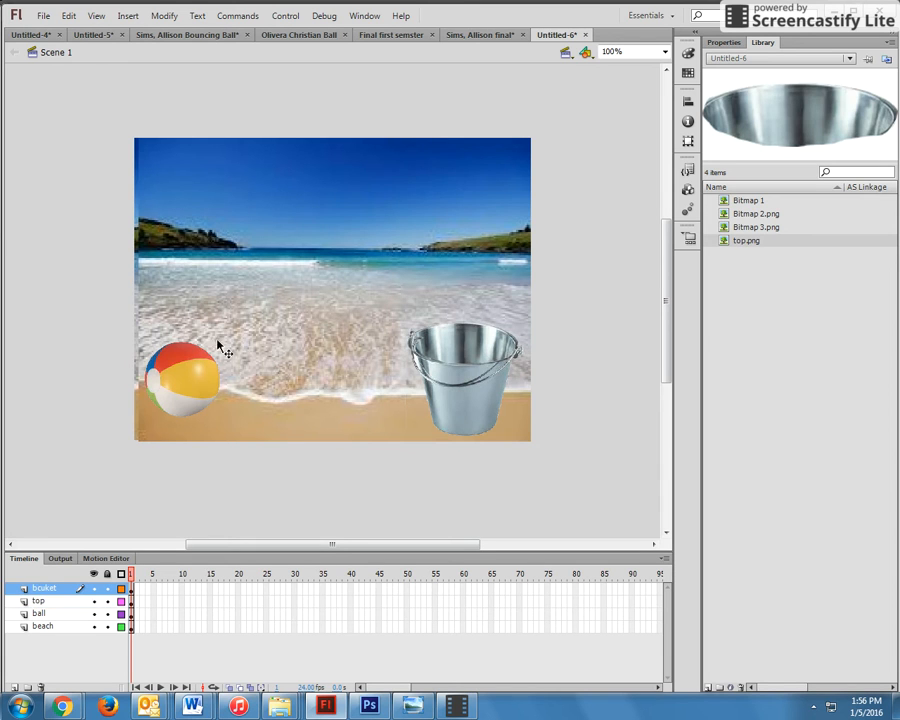
- Move the top layer beneath the ball layer and shift the ball slightly up and to the right on the stage
click(183, 390)
mouse_move(183, 390)
mouse_down()
mouse_move(190, 372)
mouse_move(470, 317)
mouse_move(374, 344)
mouse_move(476, 412)
mouse_move(402, 392)
mouse_move(368, 405)
mouse_move(234, 386)
mouse_move(186, 394)
mouse_up()
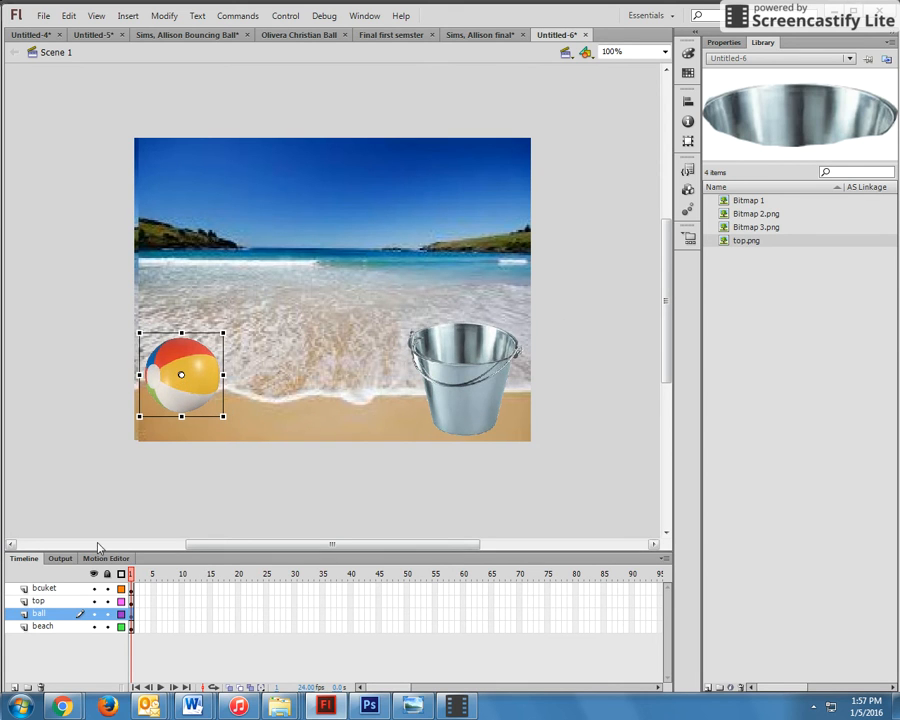
click(48, 603)
drag(50, 606, 50, 624)
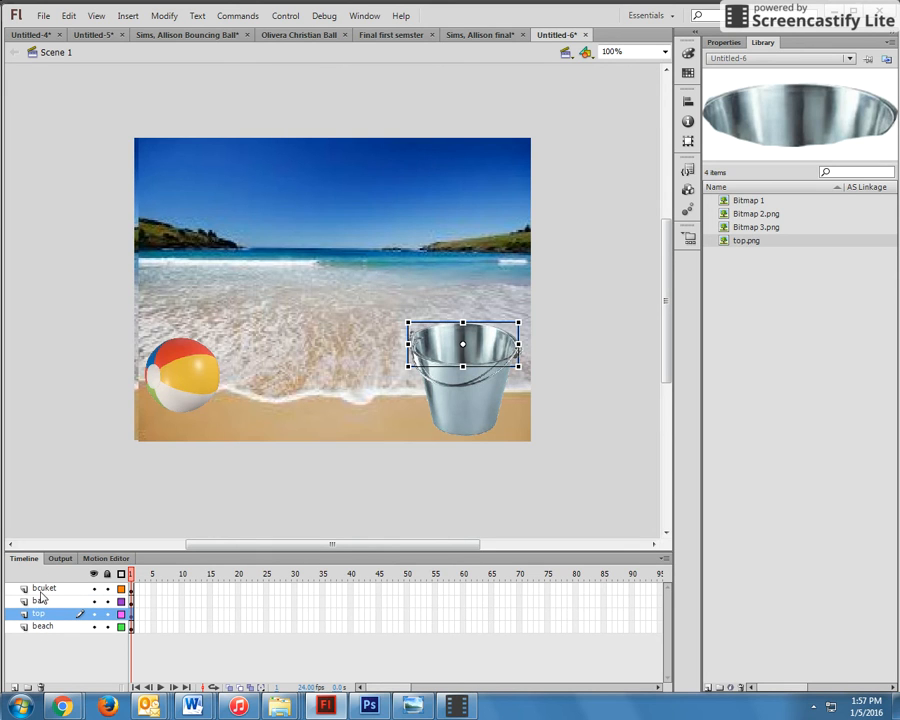
mouse_move(203, 376)
mouse_down()
mouse_move(422, 291)
mouse_move(482, 325)
mouse_move(488, 410)
mouse_move(478, 345)
mouse_move(484, 394)
mouse_move(266, 350)
mouse_move(200, 384)
mouse_up()
- Examine the layer order and which object each of the bcuket, ball, top and beach layers holds
click(45, 613)
click(47, 600)
click(51, 589)
click(54, 603)
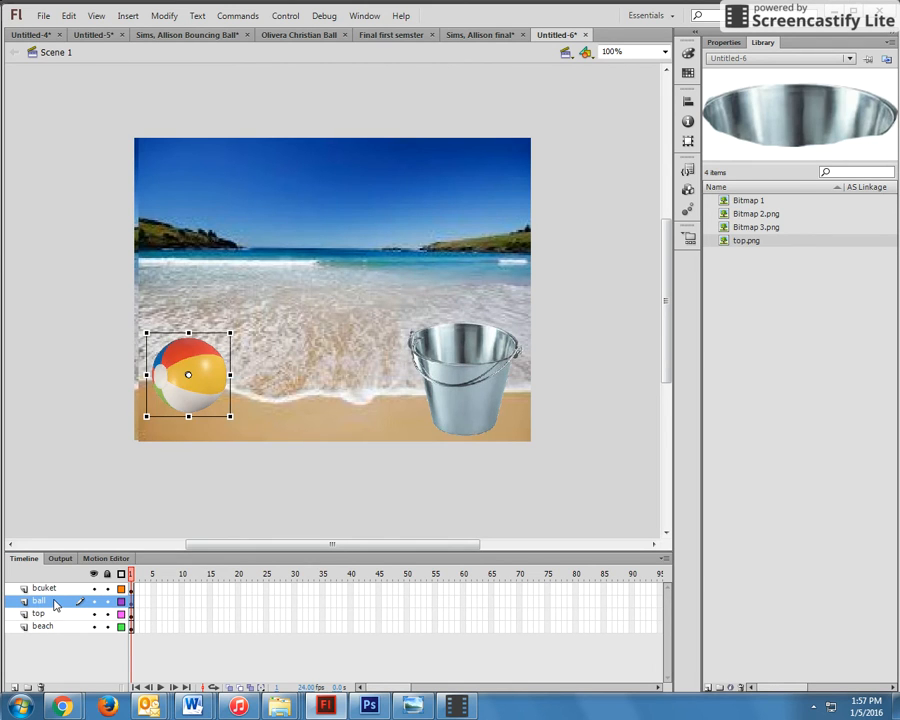
click(96, 502)
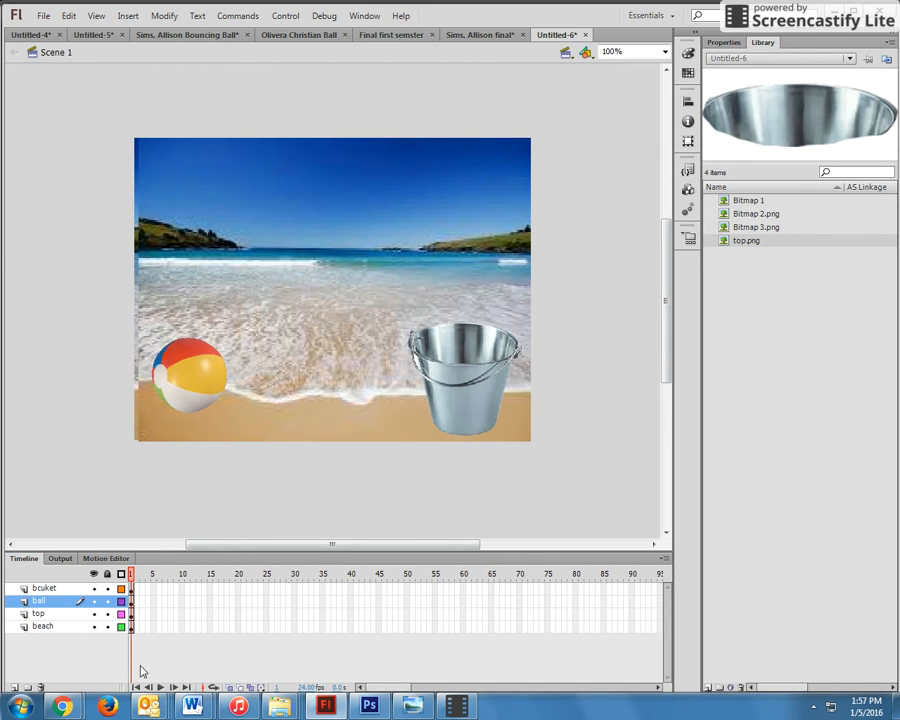
click(41, 627)
click(38, 613)
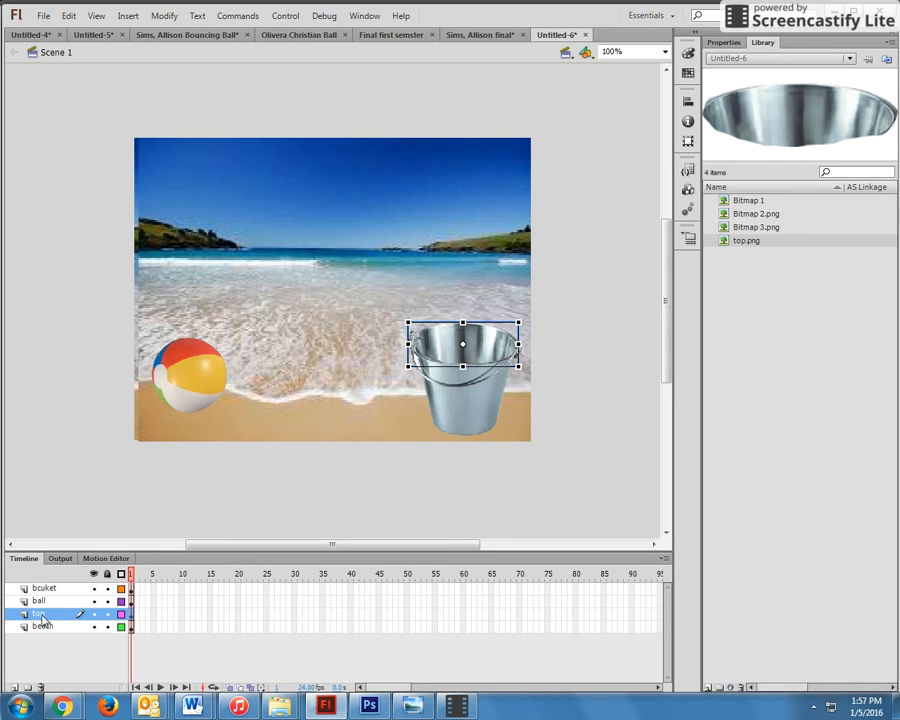
click(44, 588)
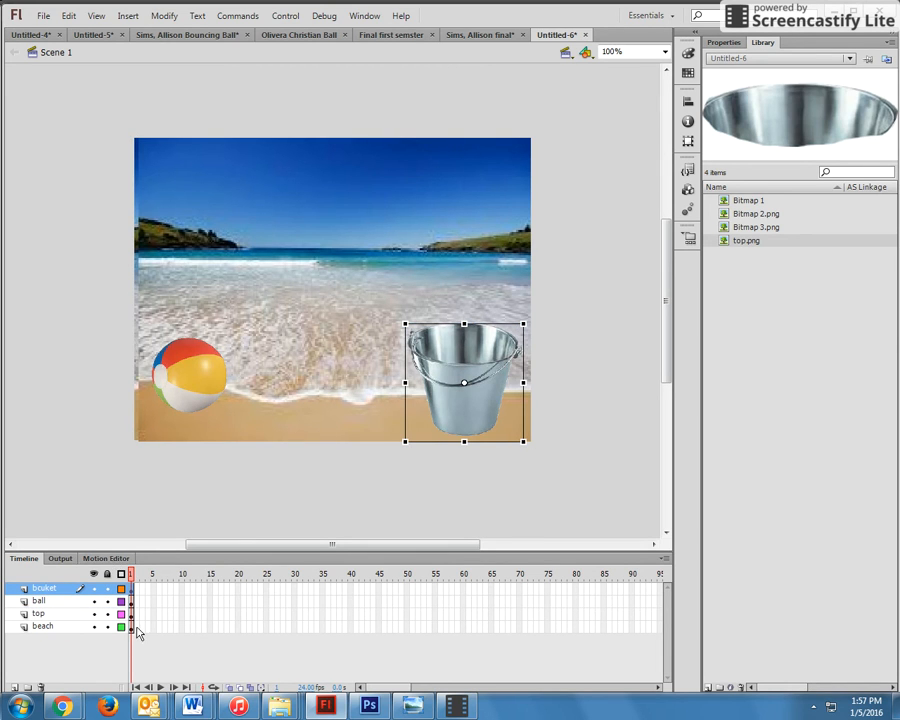
- Insert keyframes at frame 50 on the beach, bcuket and top layers
click(63, 628)
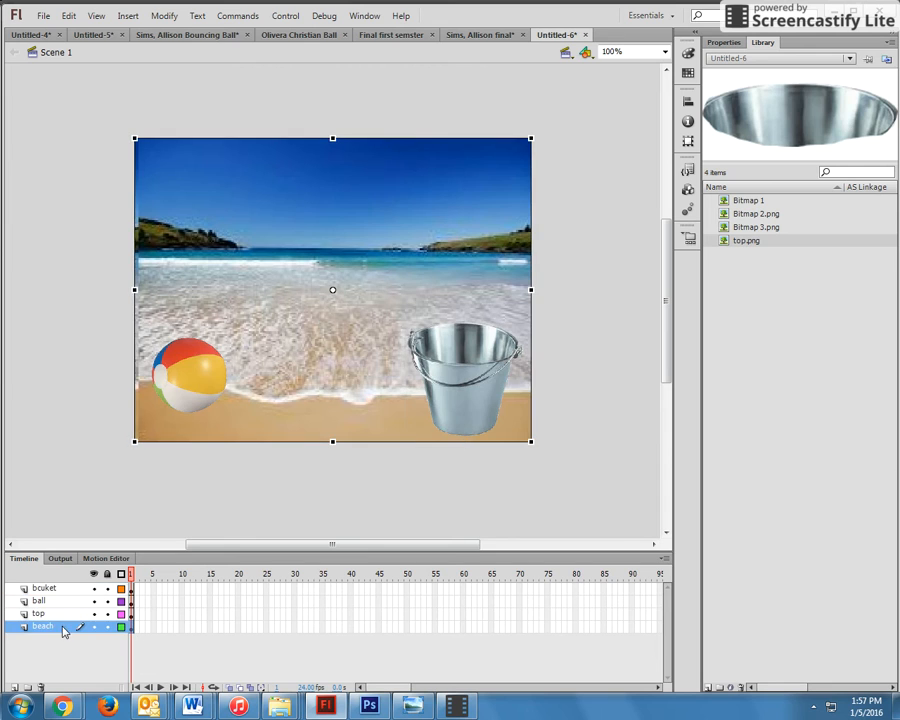
click(405, 632)
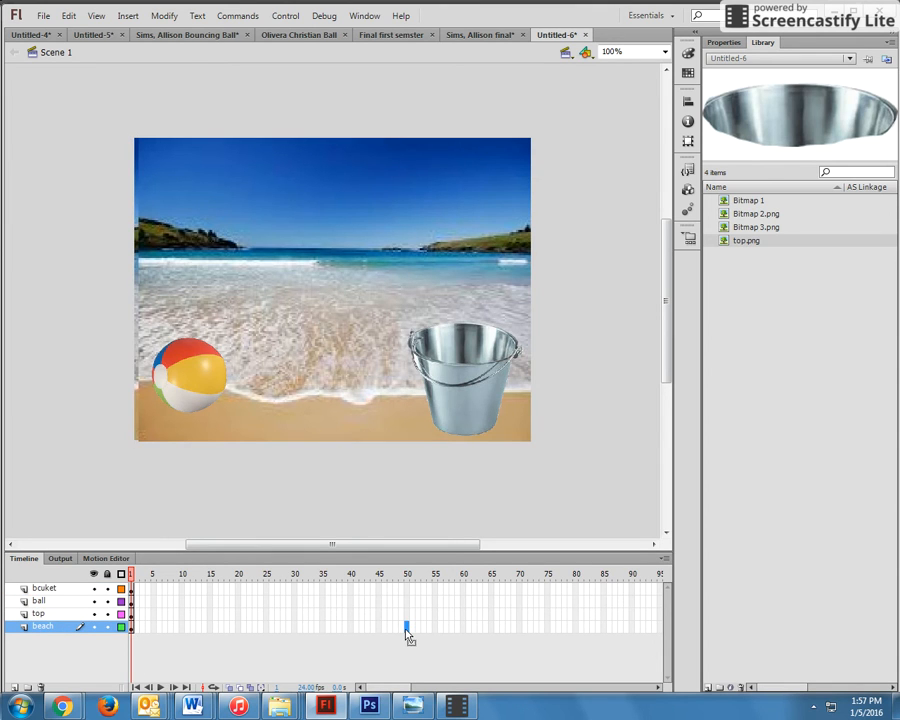
key(F5)
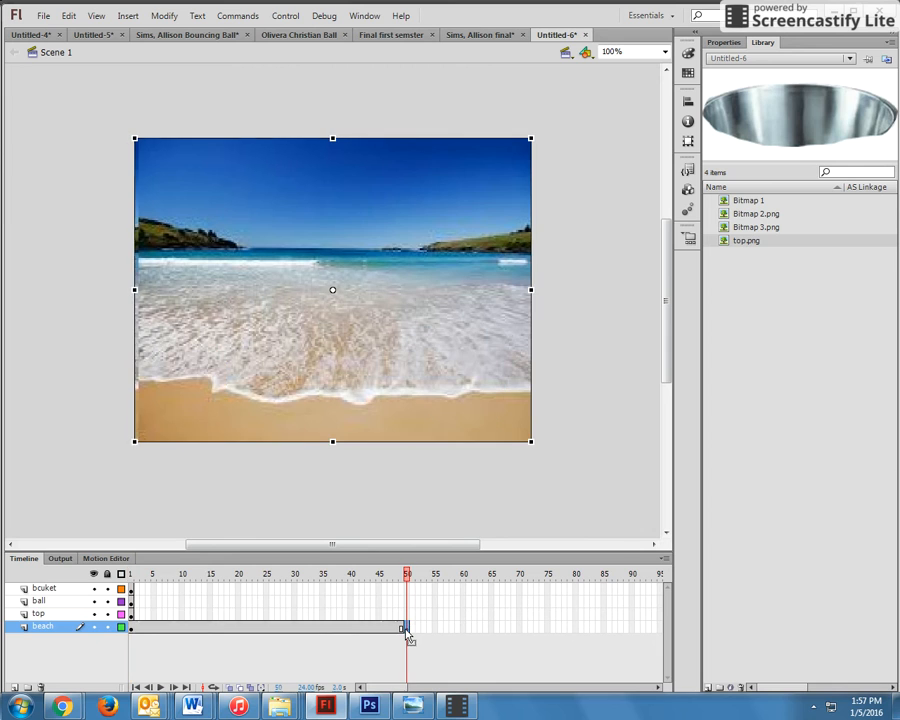
click(45, 589)
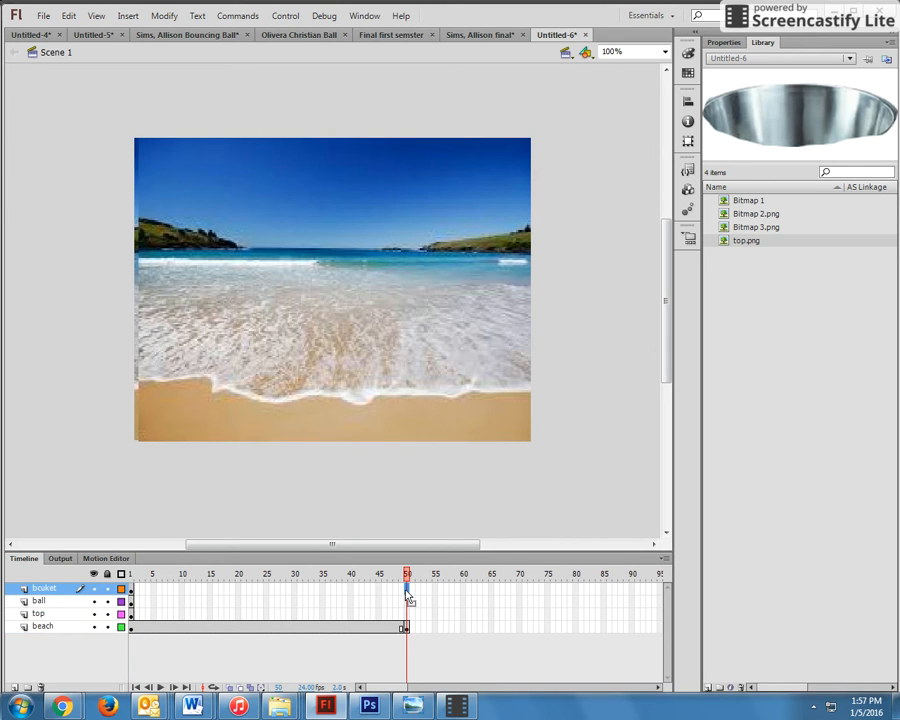
key(F5)
click(406, 589)
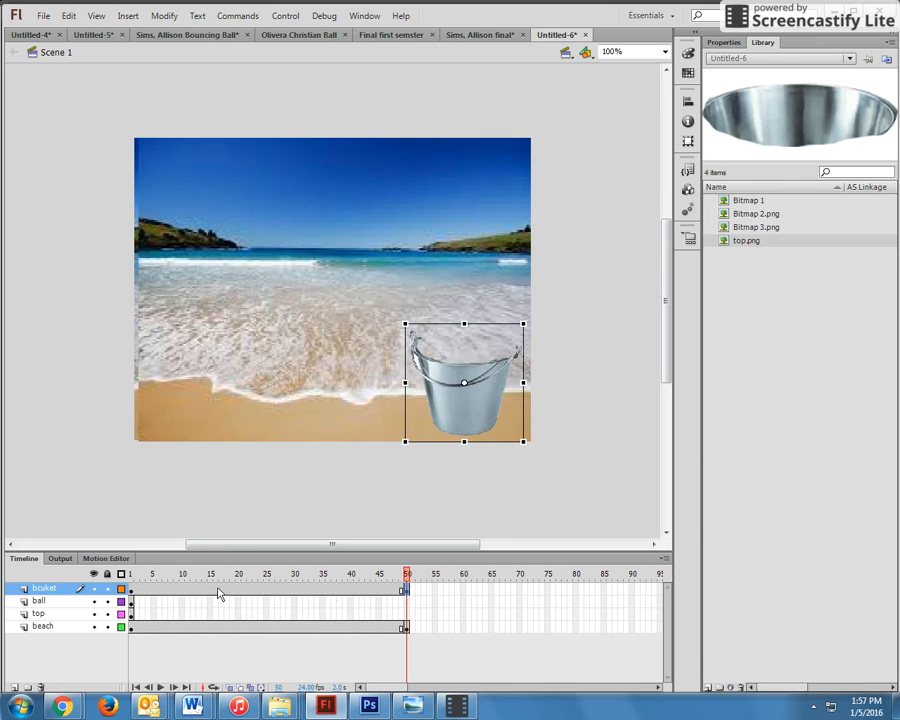
click(56, 616)
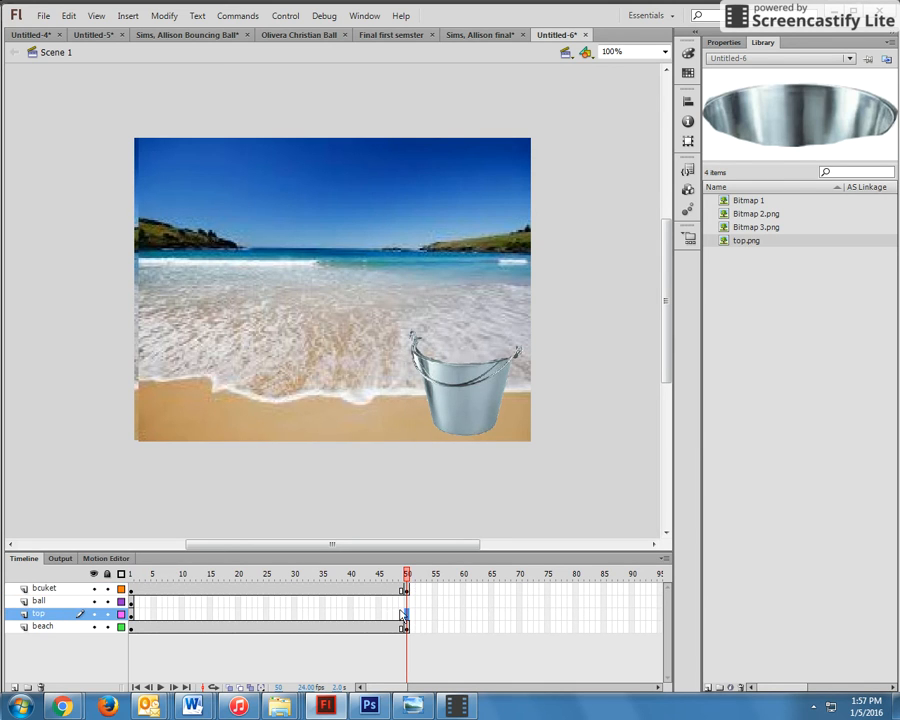
click(402, 613)
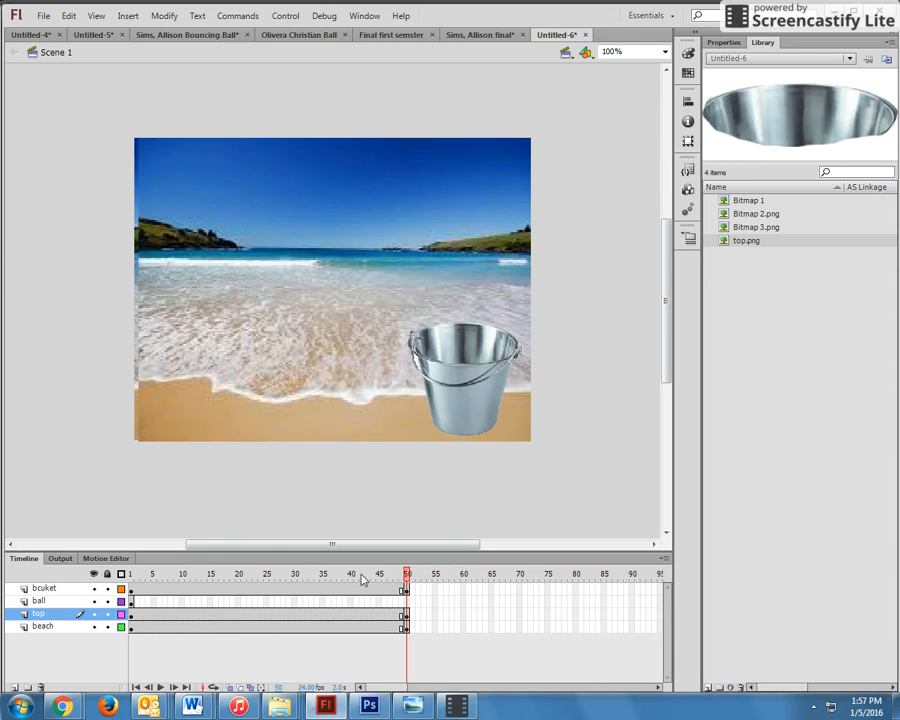
- Scale down the ball in frame 1 so it is smaller than the bucket's opening
click(130, 601)
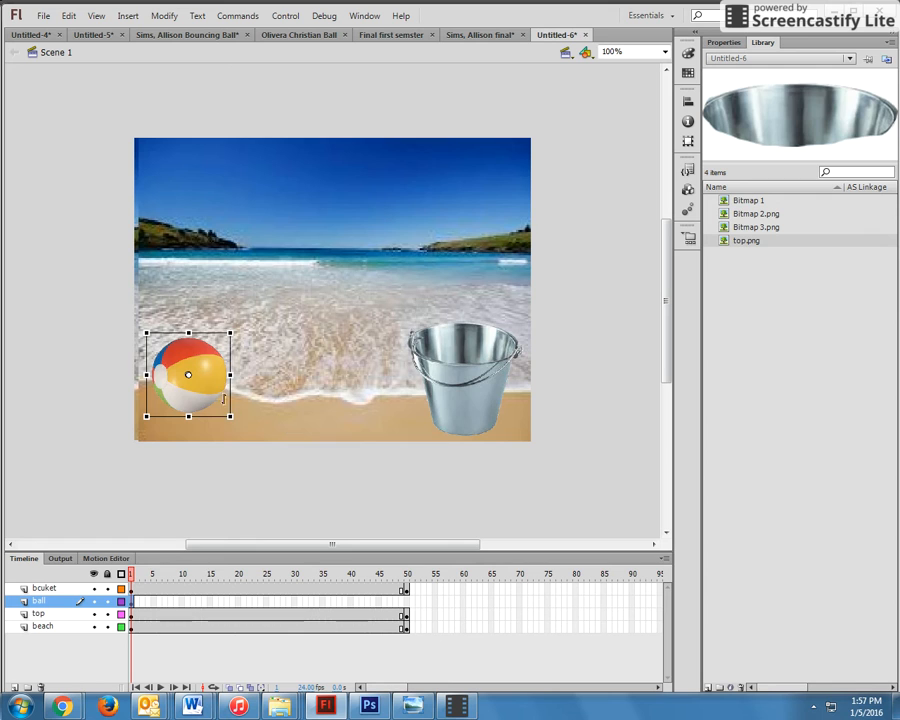
drag(230, 416, 193, 412)
click(208, 500)
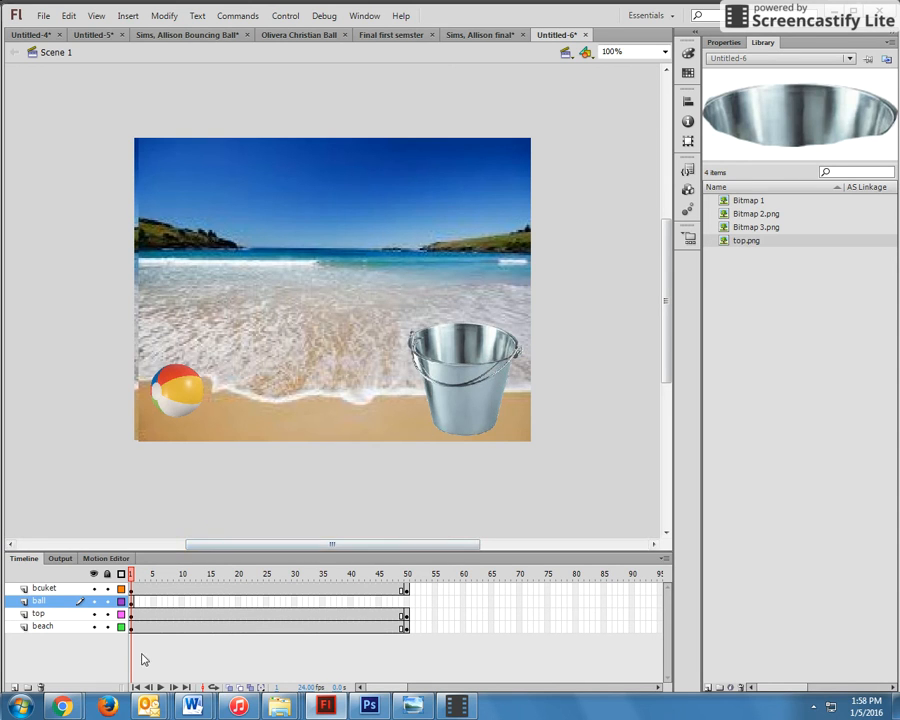
- Switch to Chrome and search Google Images for "squash and stretch"
mouse_move(62, 706)
click(110, 590)
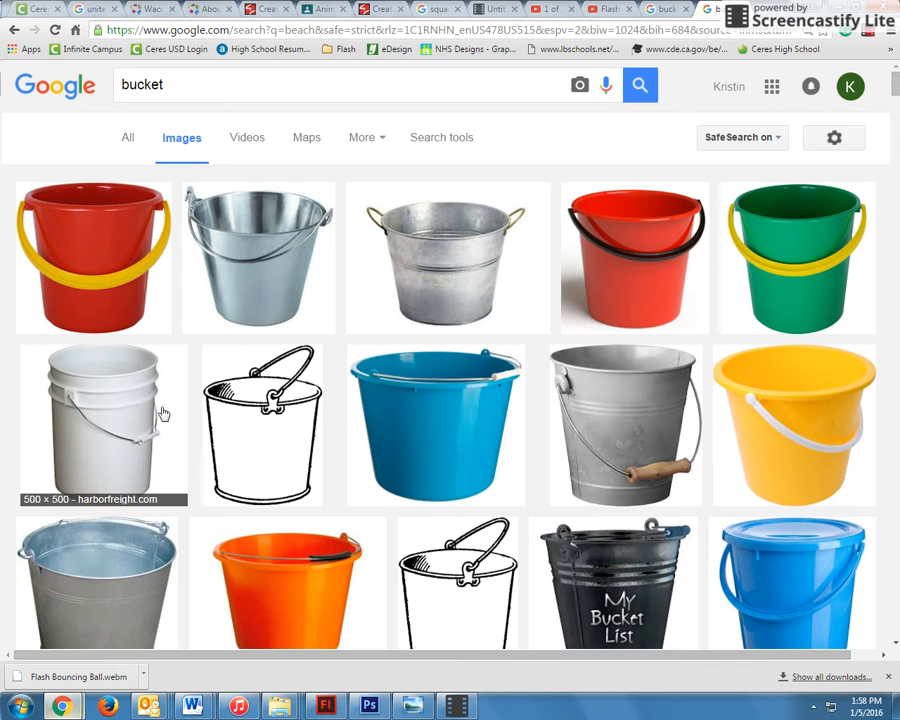
drag(186, 86, 20, 88)
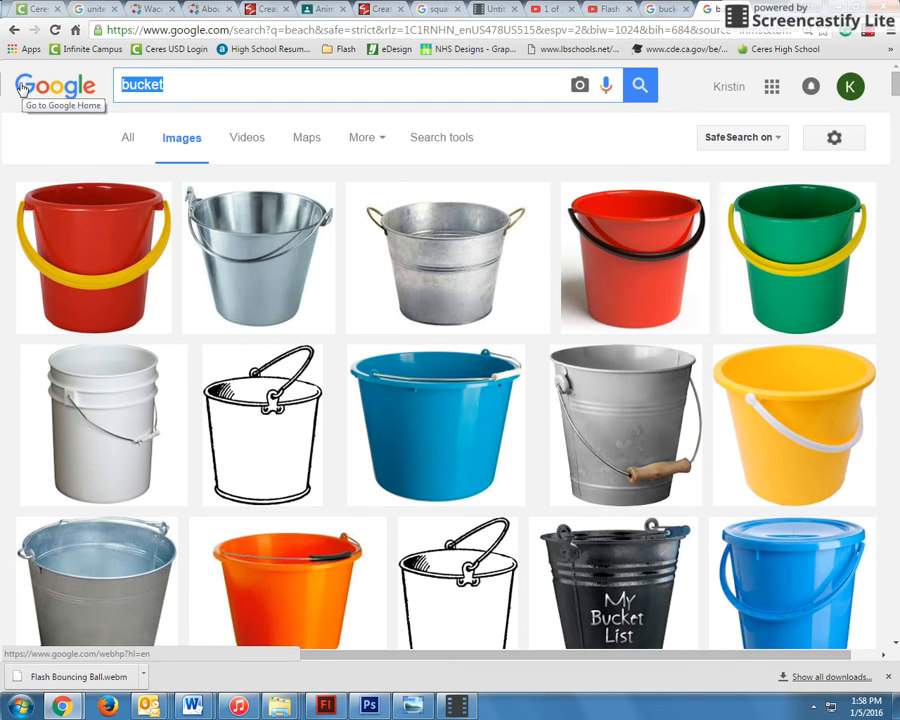
text(squash and)
click(150, 112)
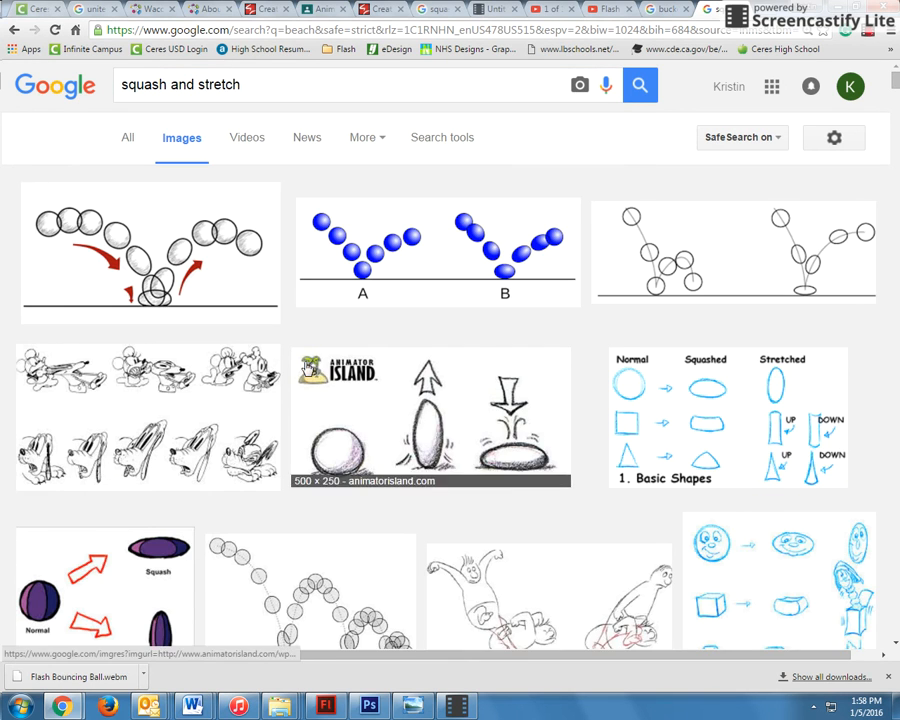
- Copy the grey bouncing-ball arc diagram from examiner.com in the image results and return to Flash
scroll(272, 469, down, 2)
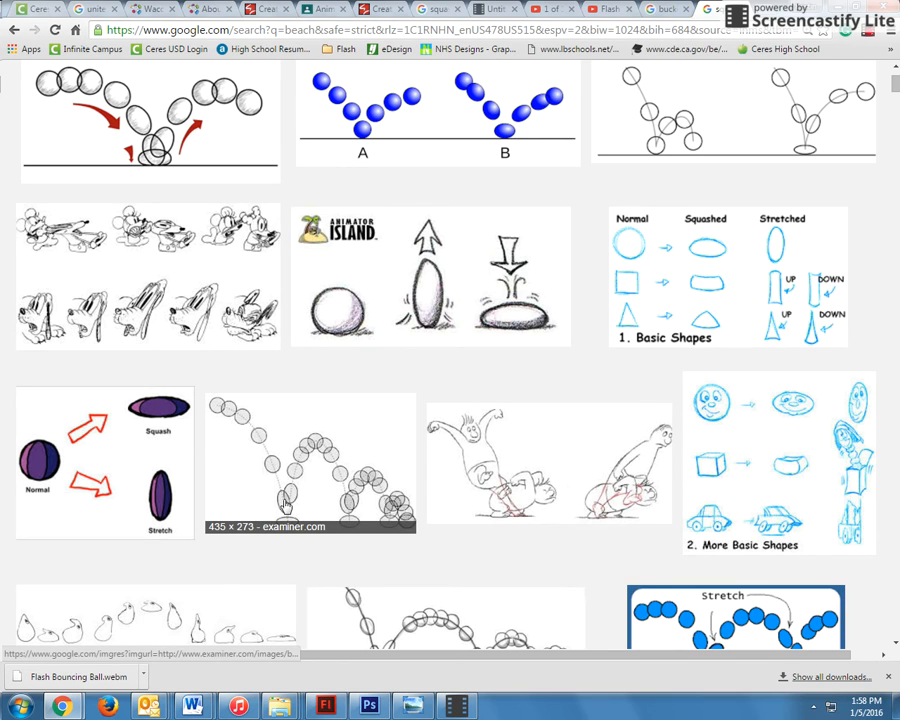
scroll(484, 534, down, 1)
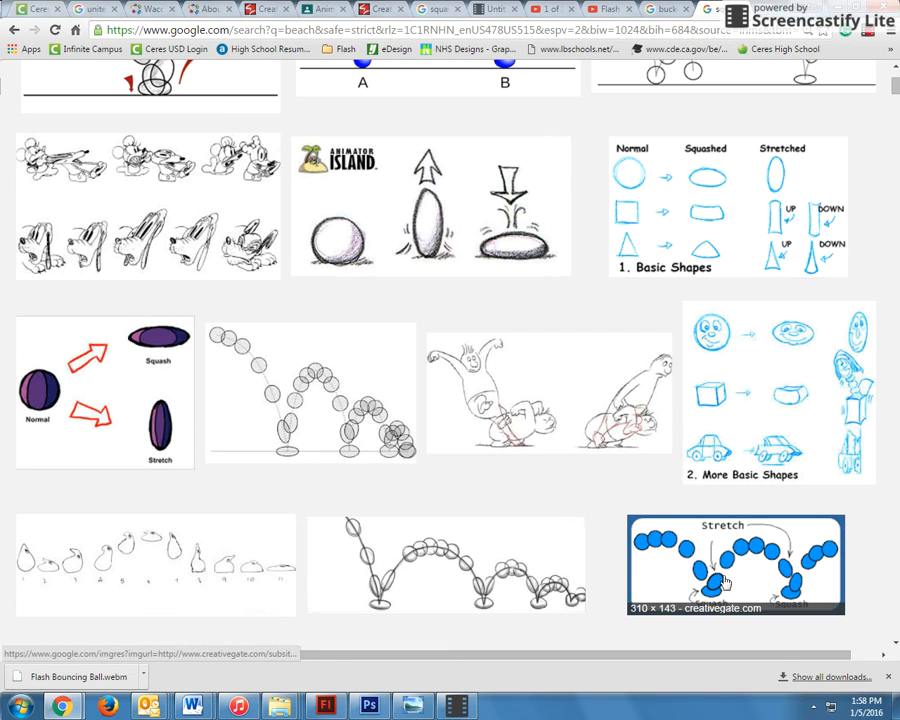
right_click(312, 353)
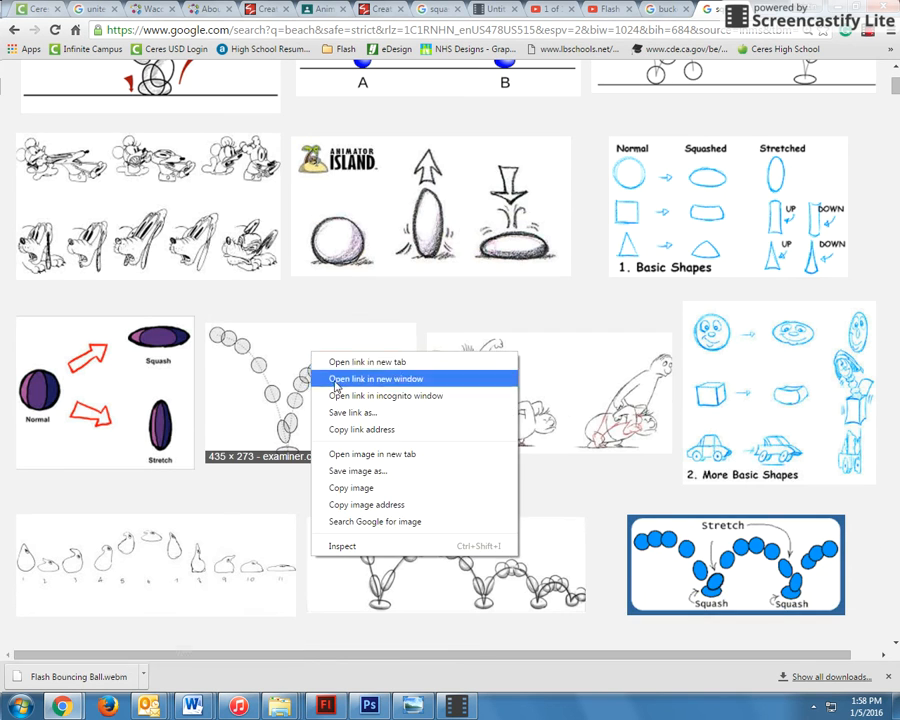
click(360, 488)
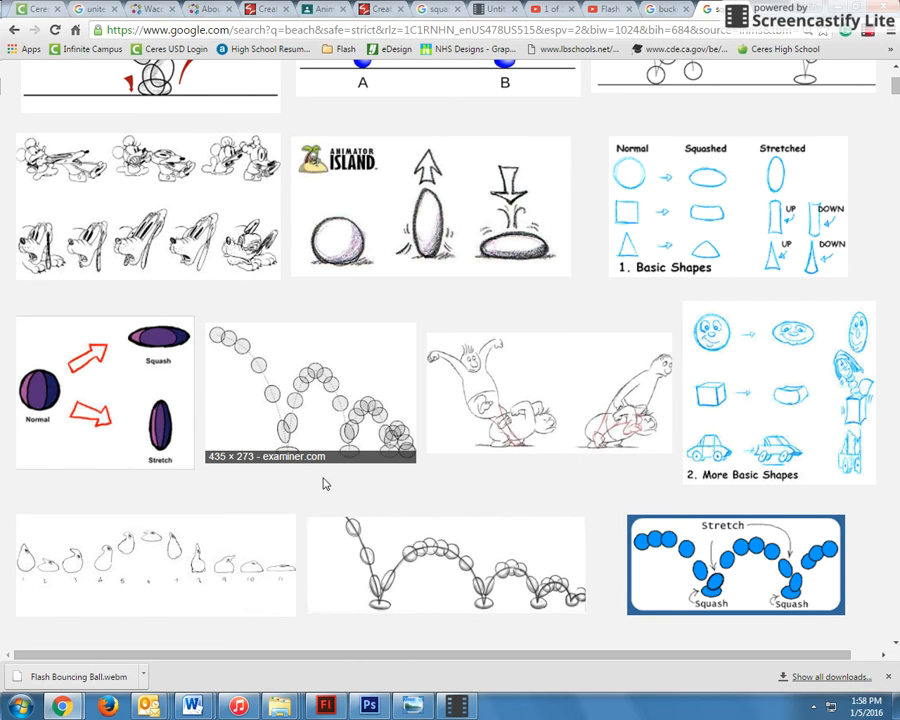
click(325, 706)
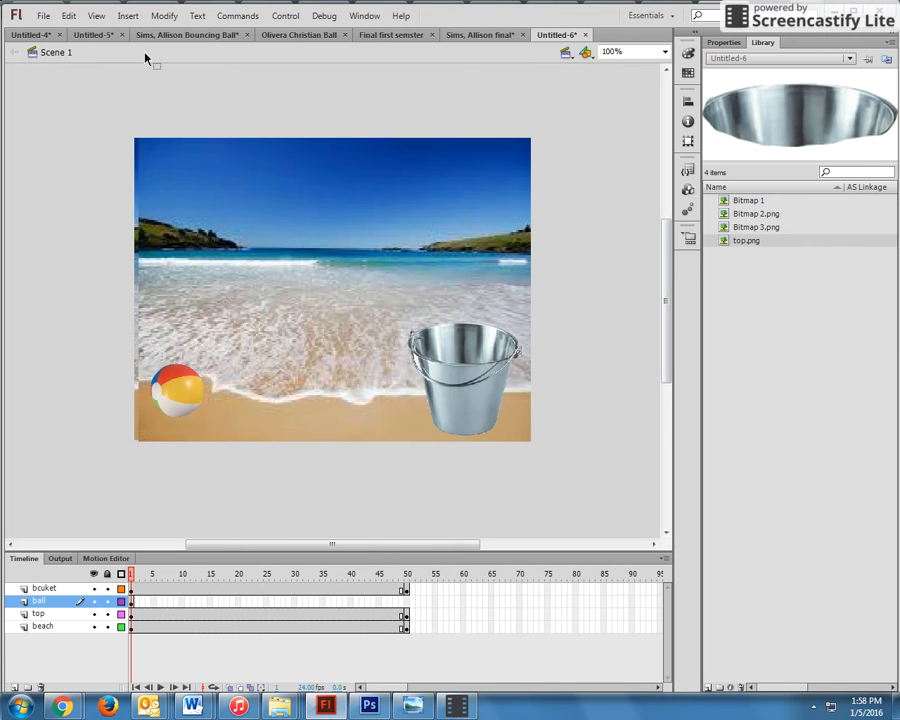
key(ctrl+v)
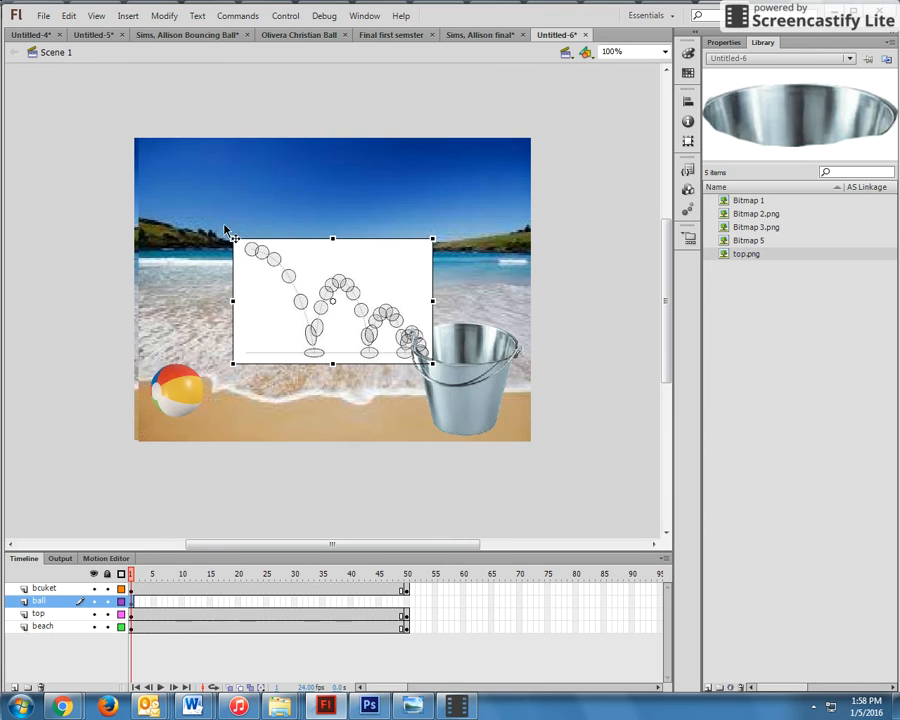
drag(229, 237, 114, 68)
drag(272, 197, 231, 201)
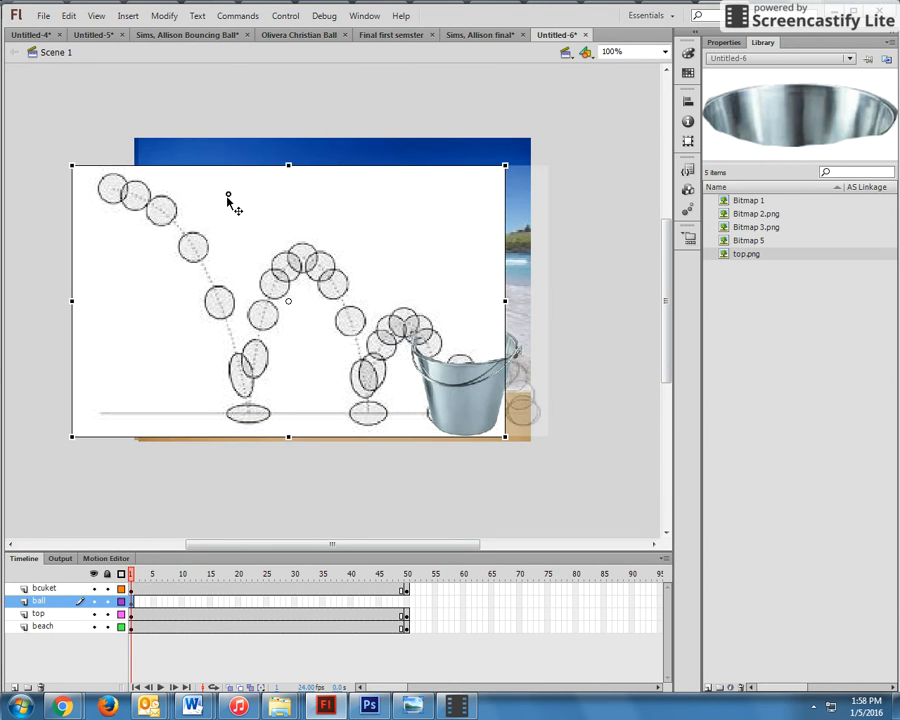
drag(271, 250, 279, 242)
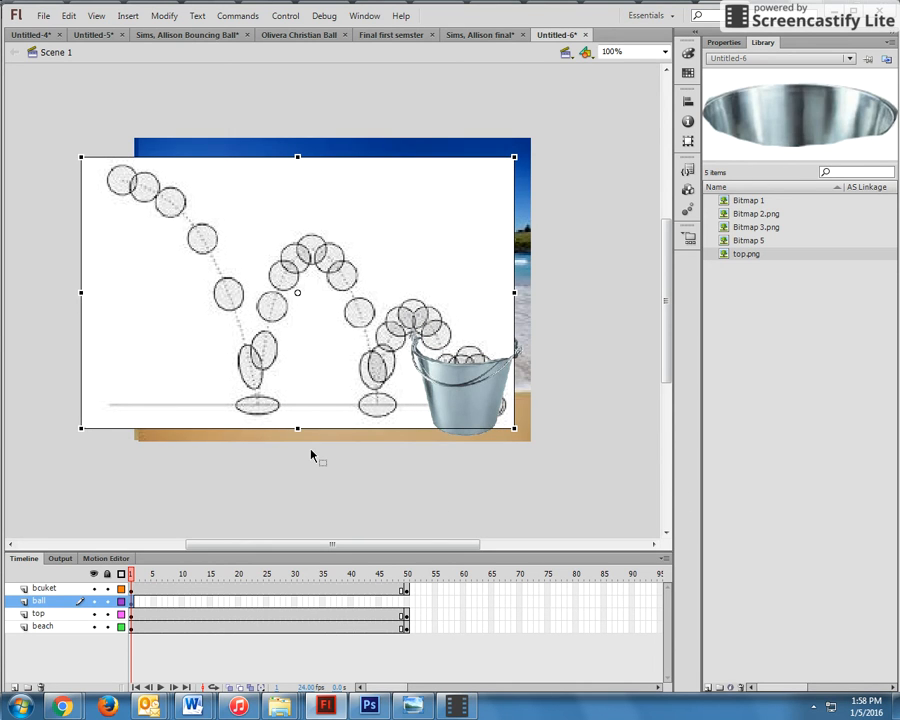
key(Delete)
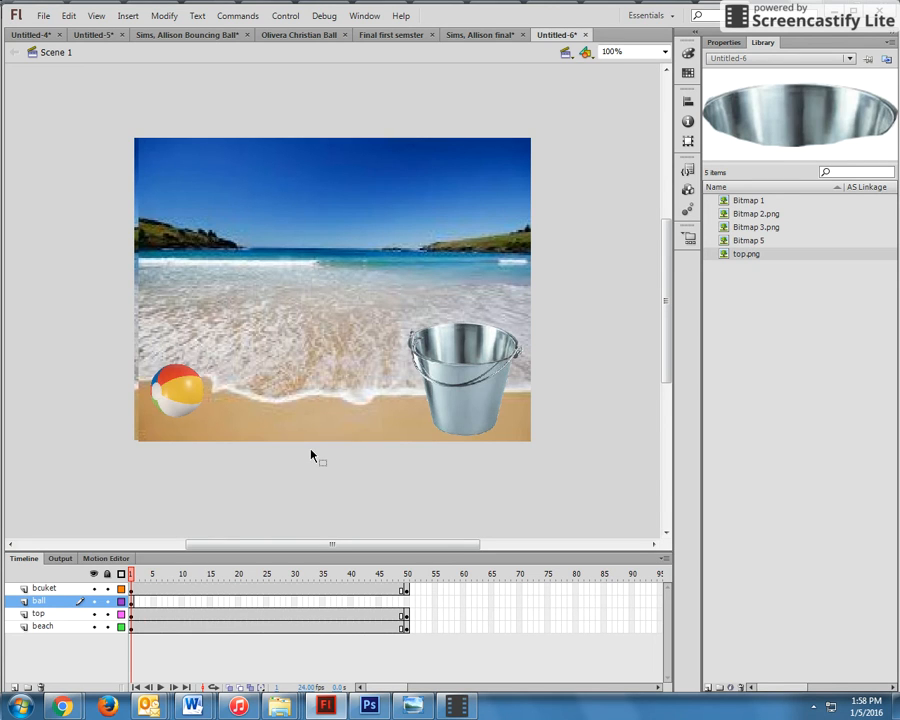
- Move the beach ball slightly lower on the sand in frame 1
click(174, 404)
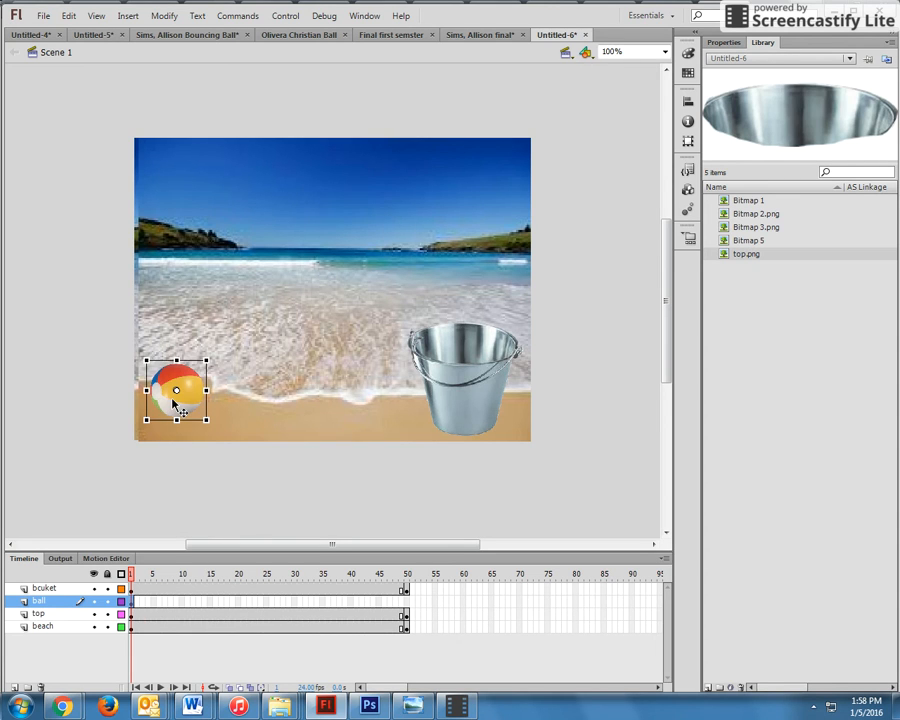
drag(173, 402, 178, 413)
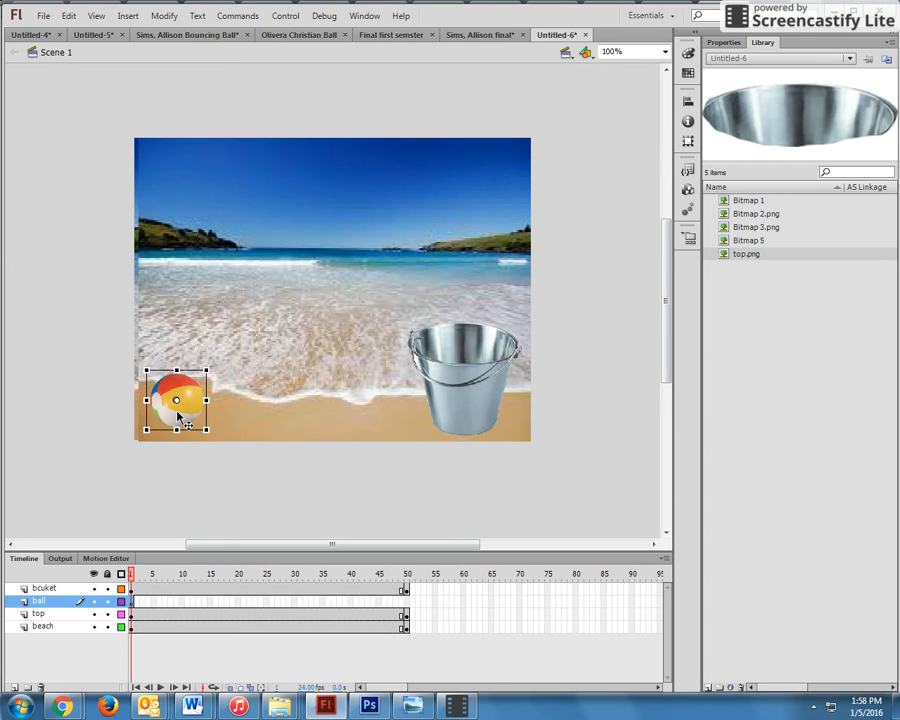
click(207, 514)
- Paste the bouncing-ball diagram and enlarge it to cover the stage, declining to save the other document
key(ctrl+v)
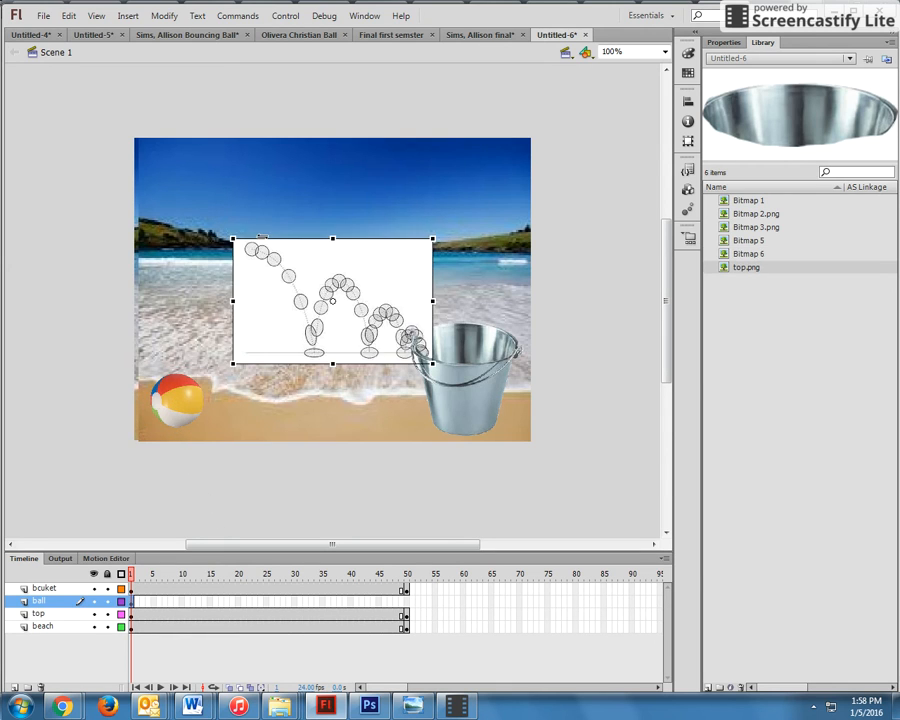
drag(233, 240, 103, 38)
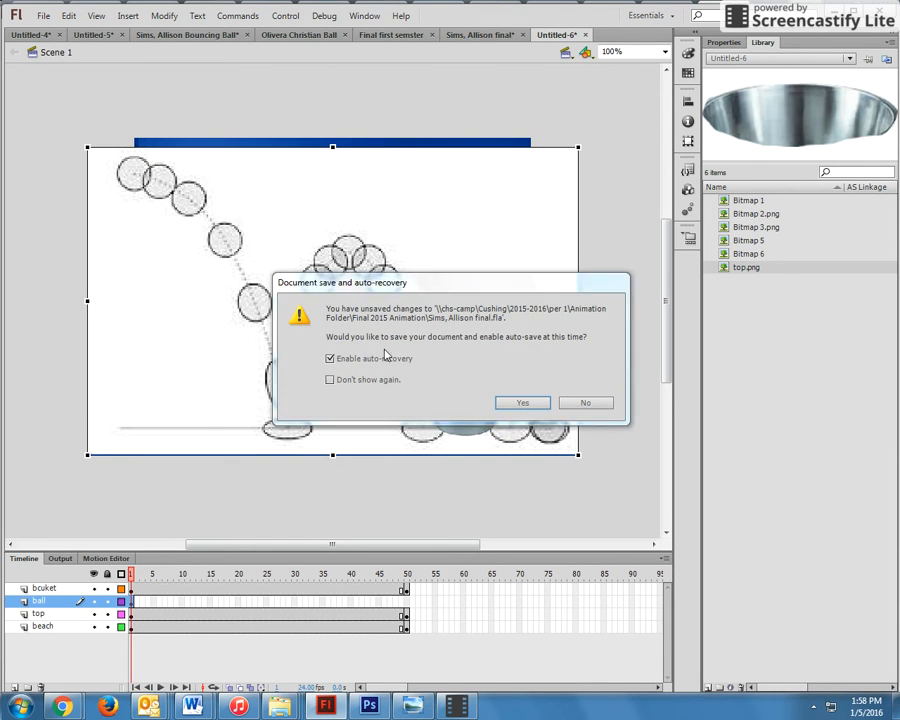
click(585, 403)
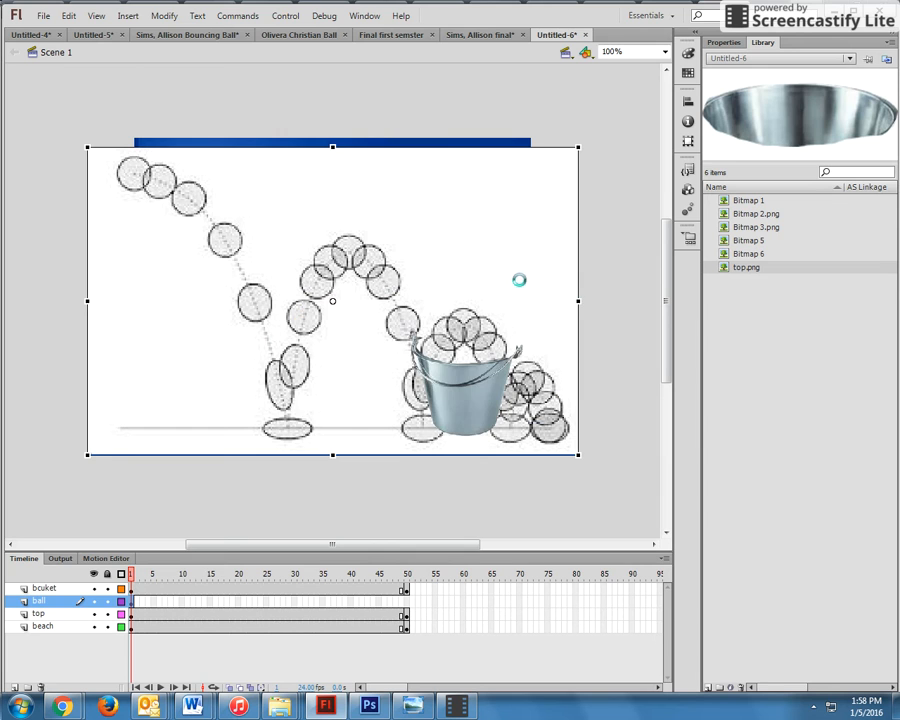
drag(531, 280, 498, 270)
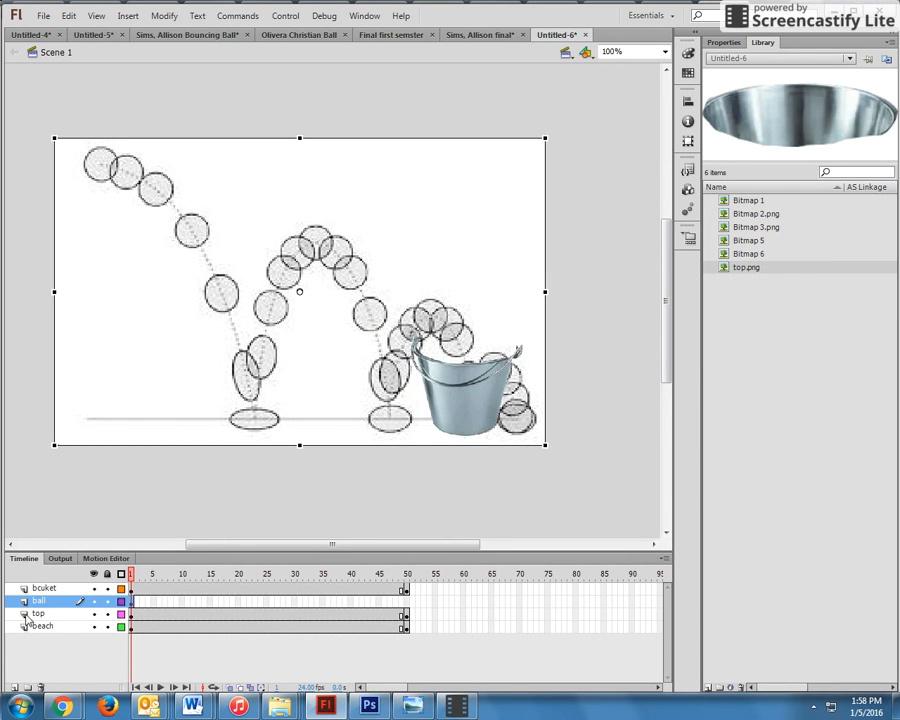
- Cut the diagram from the ball layer and paste it onto a new layer, aligned over the stage
click(38, 649)
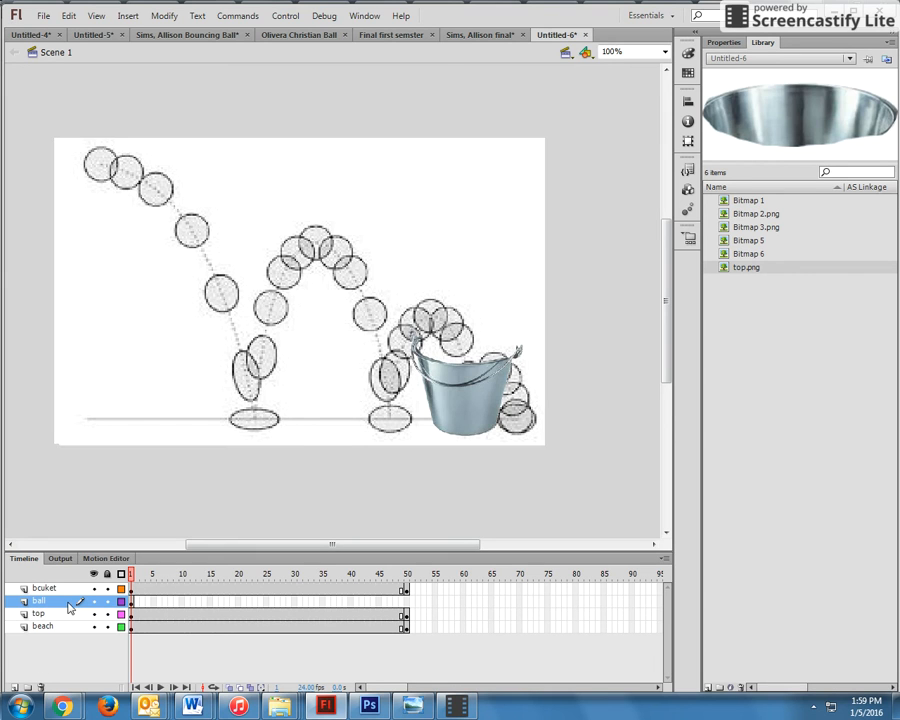
click(166, 321)
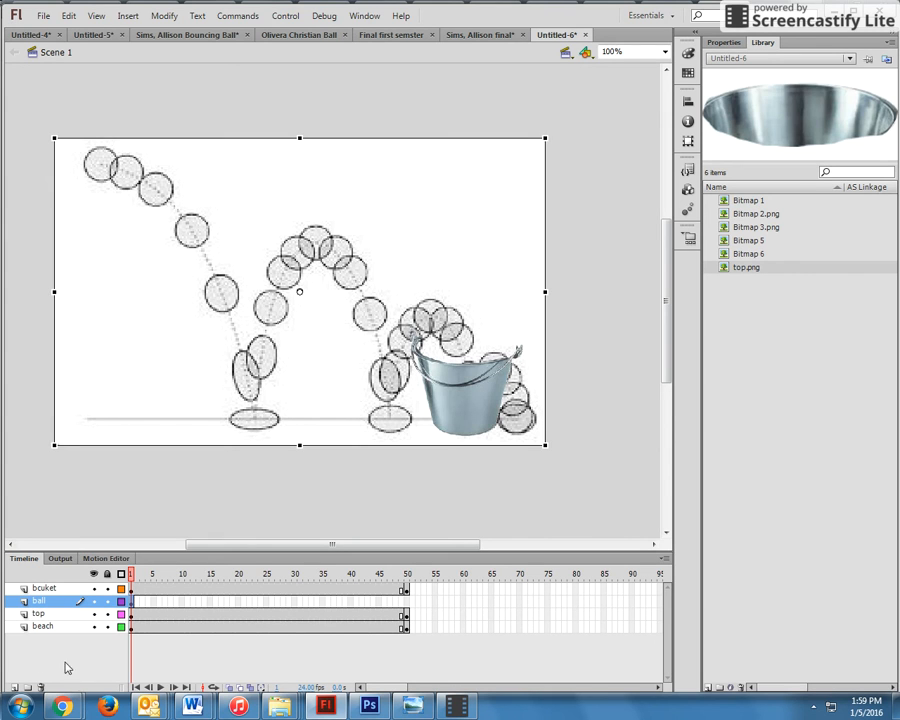
key(ctrl+x)
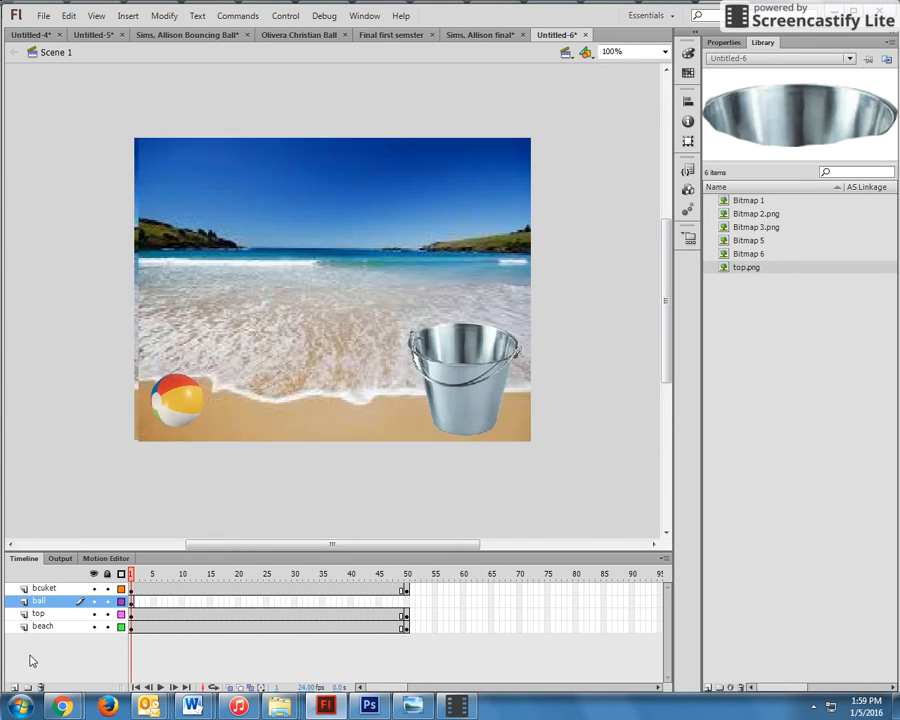
click(14, 687)
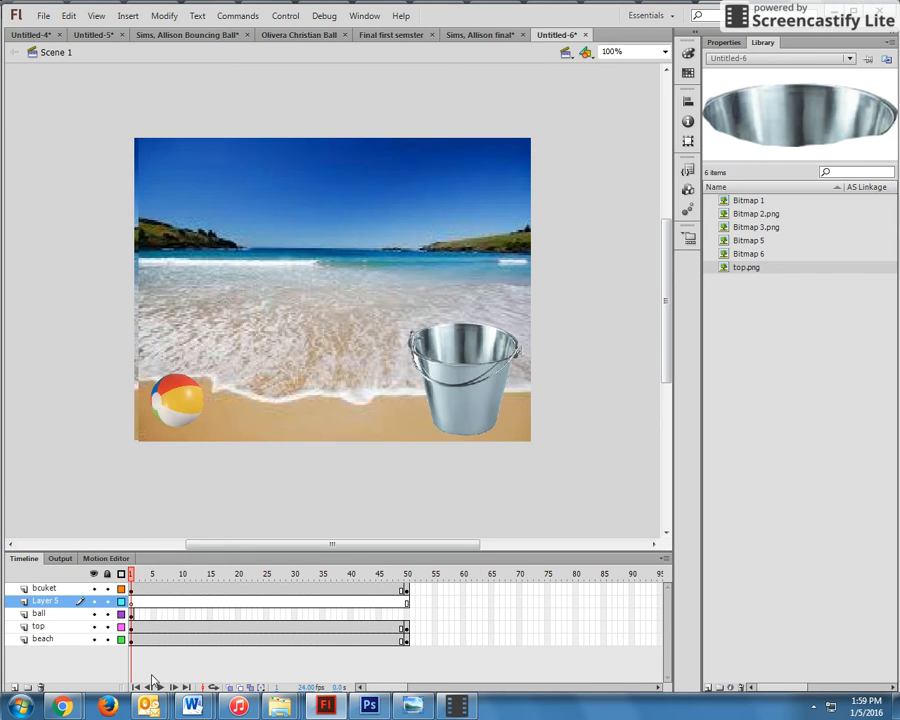
key(ctrl+v)
drag(243, 305, 148, 289)
drag(155, 287, 157, 282)
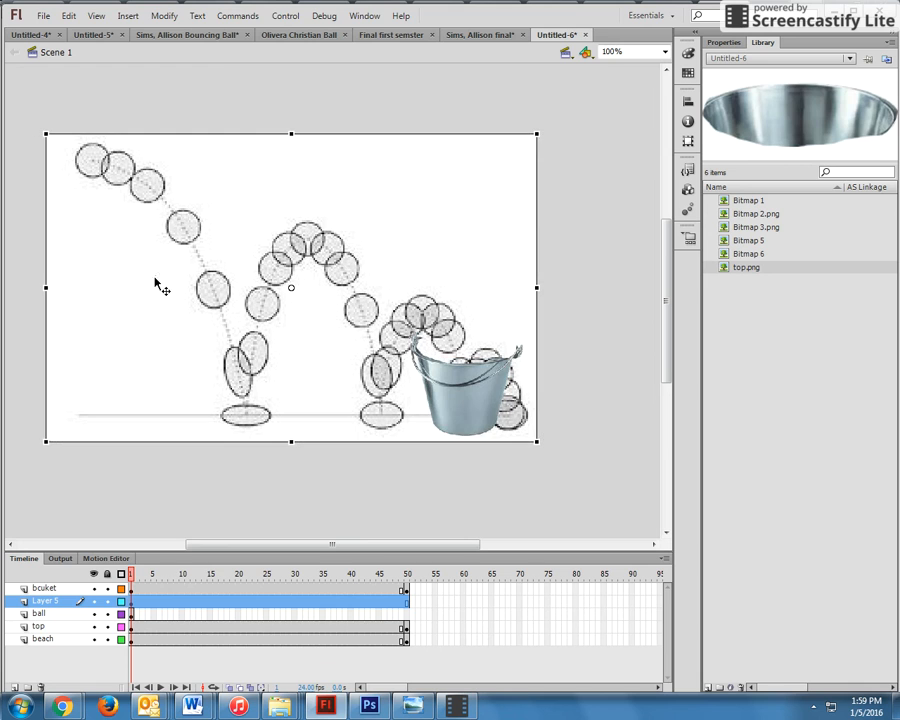
click(371, 508)
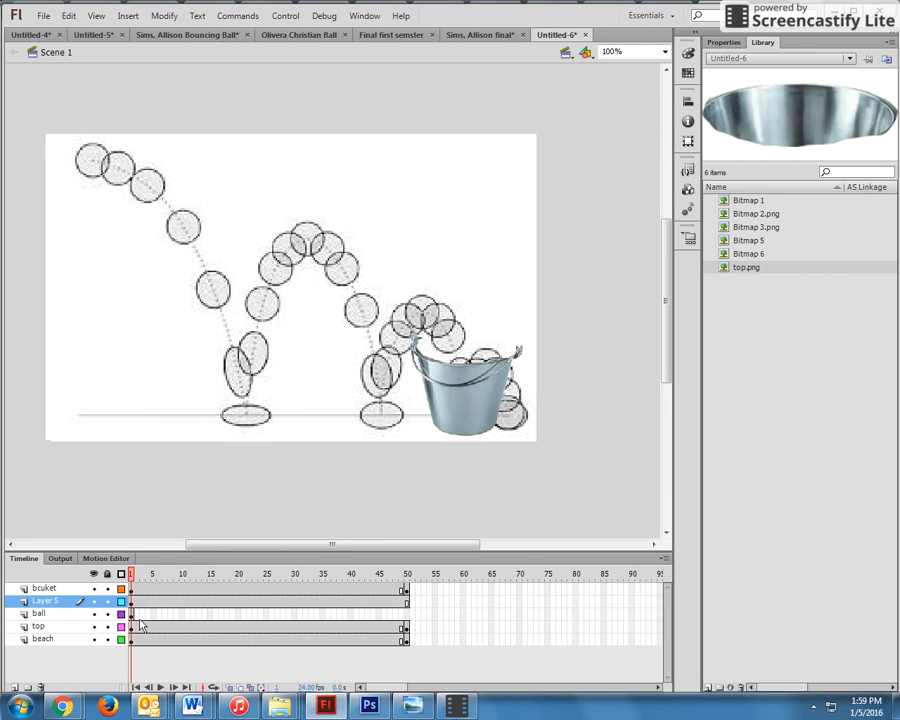
- Move the ball layer above the diagram layer and place the ball over the diagram's fourth circle in frame 1
click(52, 618)
drag(54, 610, 54, 598)
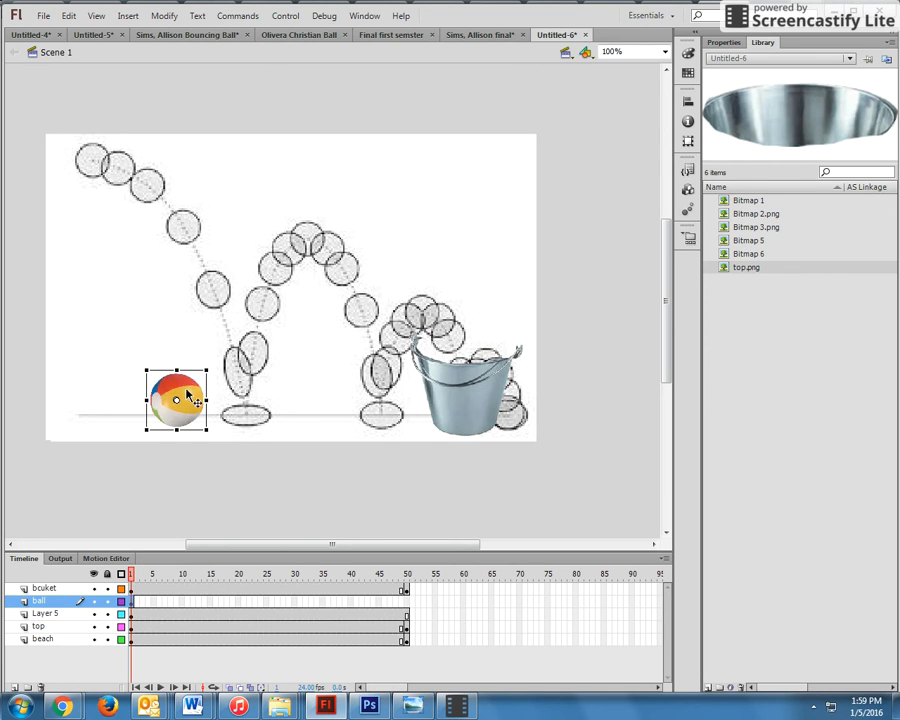
drag(184, 397, 154, 190)
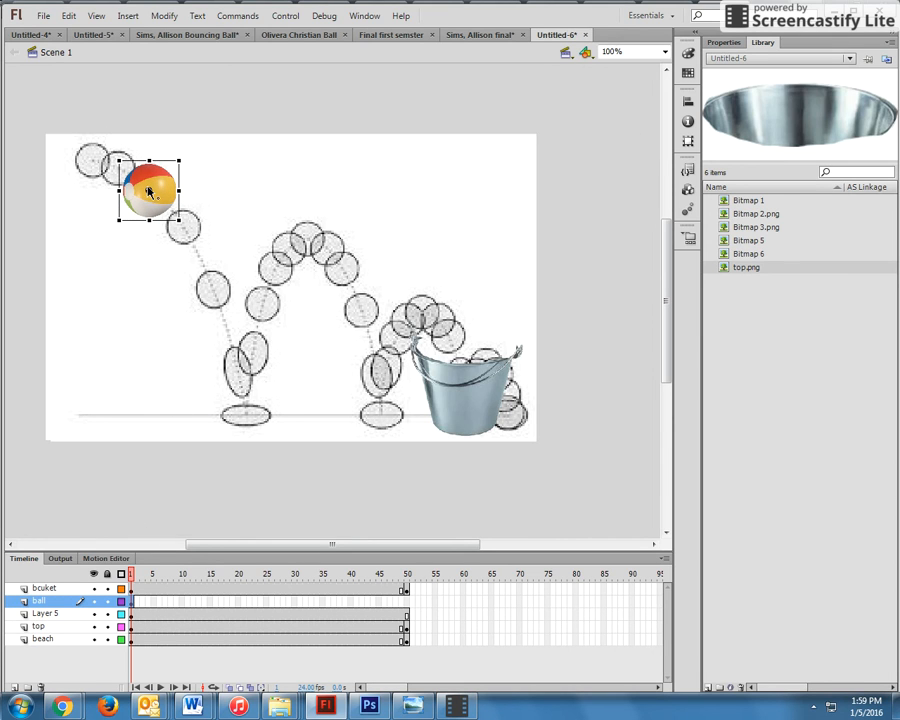
drag(148, 189, 185, 229)
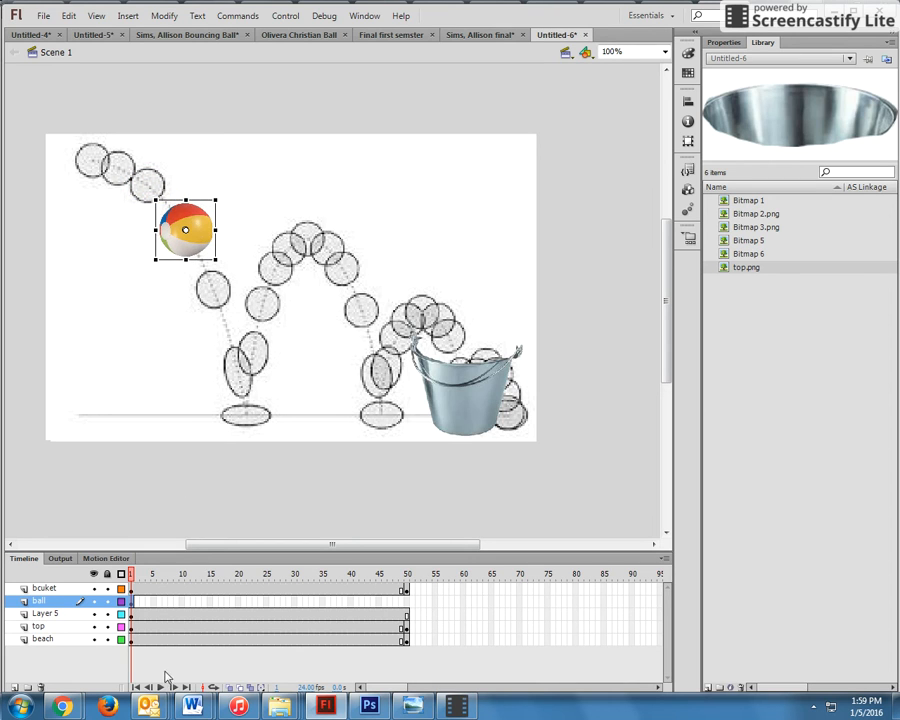
- Add ball keyframes at frames 2 and 3, placing the ball on the next two falling positions and matching the tilted stretch in frame 3
click(136, 601)
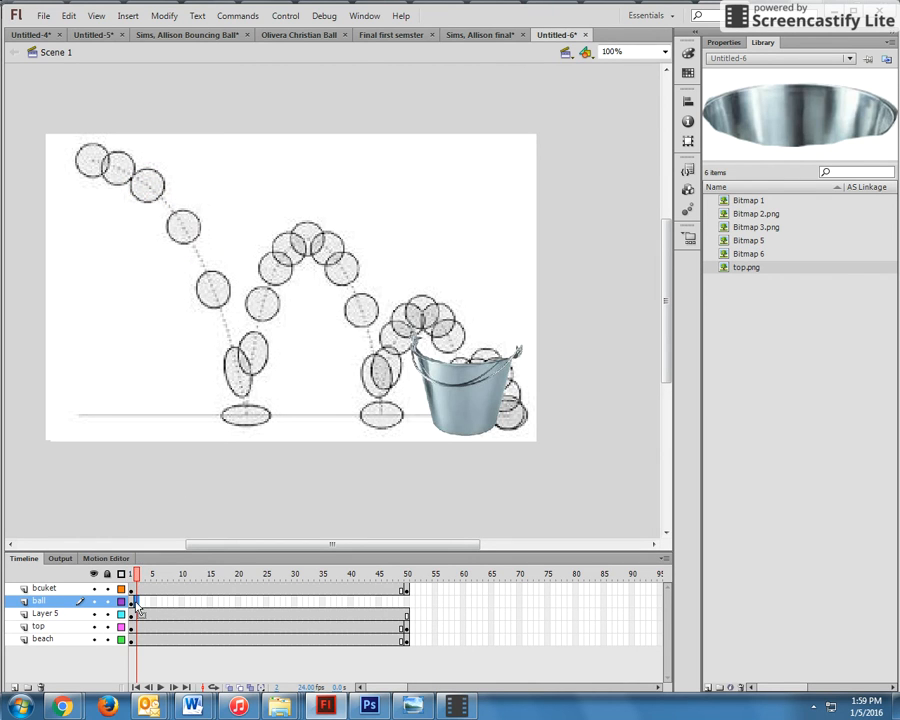
key(F6)
drag(195, 236, 222, 294)
click(142, 602)
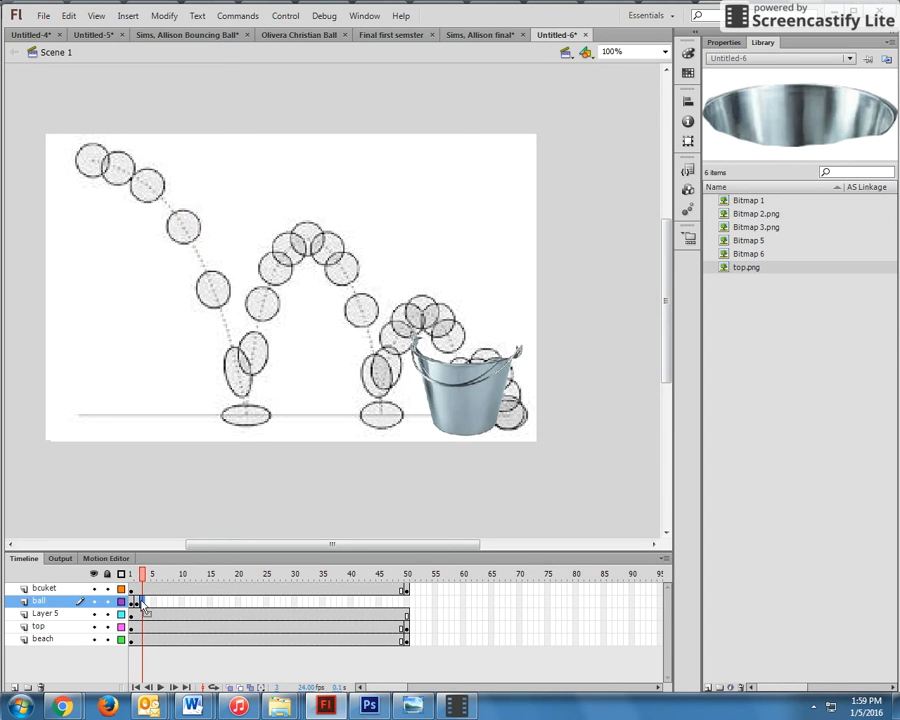
key(F6)
drag(224, 290, 246, 365)
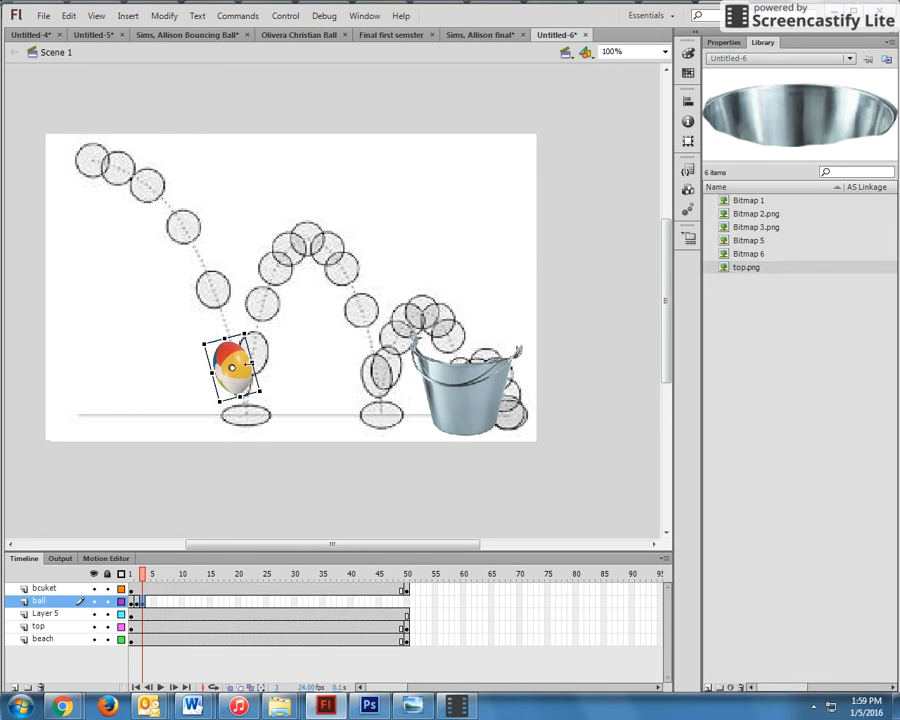
- Add ball keyframes at frames 4 and 5, fitting the ball to the squashed ground contact and the stretched first rebound position
key(F6)
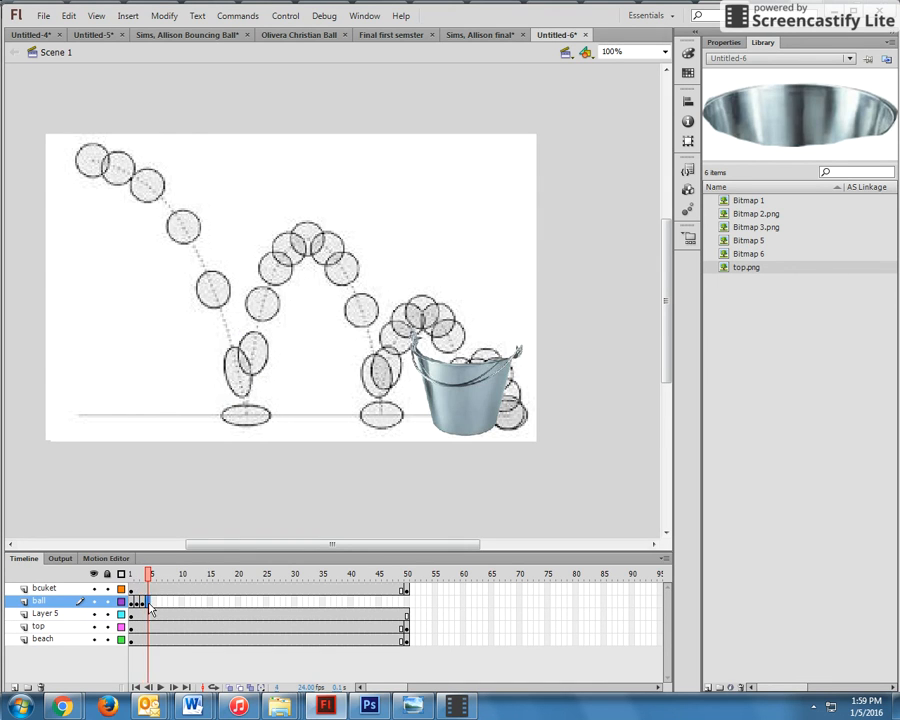
drag(240, 385, 262, 420)
key(F6)
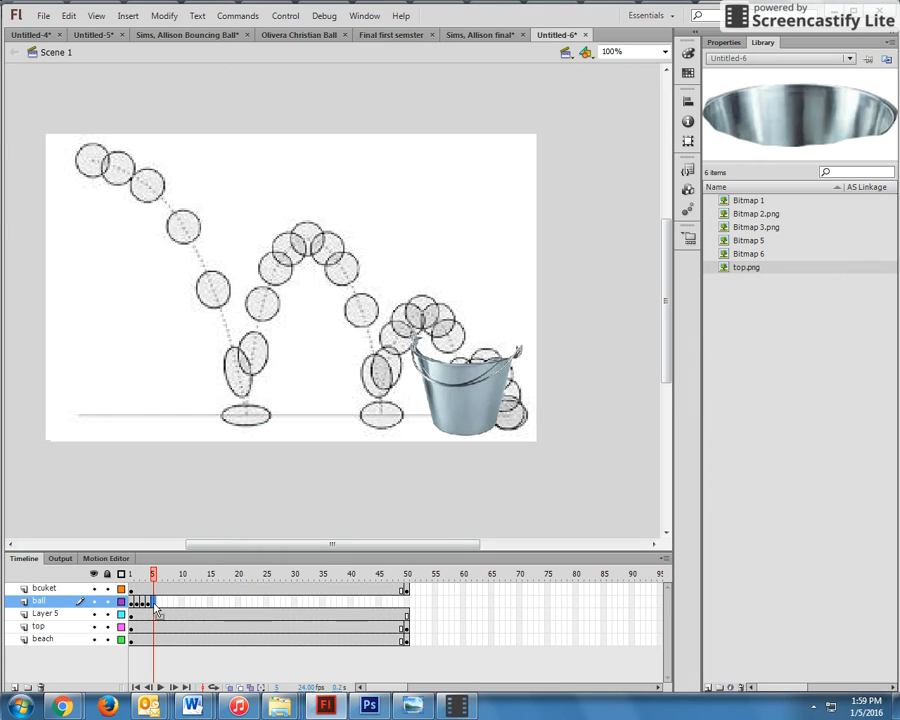
drag(260, 416, 238, 305)
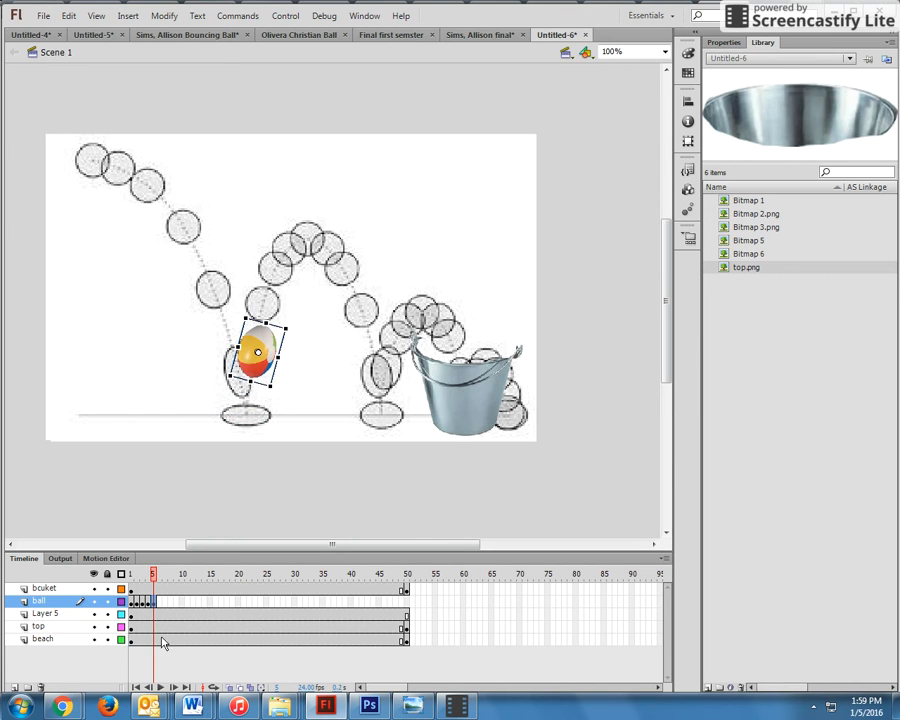
- Add ball keyframes at frames 6 and 7, rounding the ball out and placing it on the next two rising positions of the first rebound
key(F6)
drag(272, 351, 270, 287)
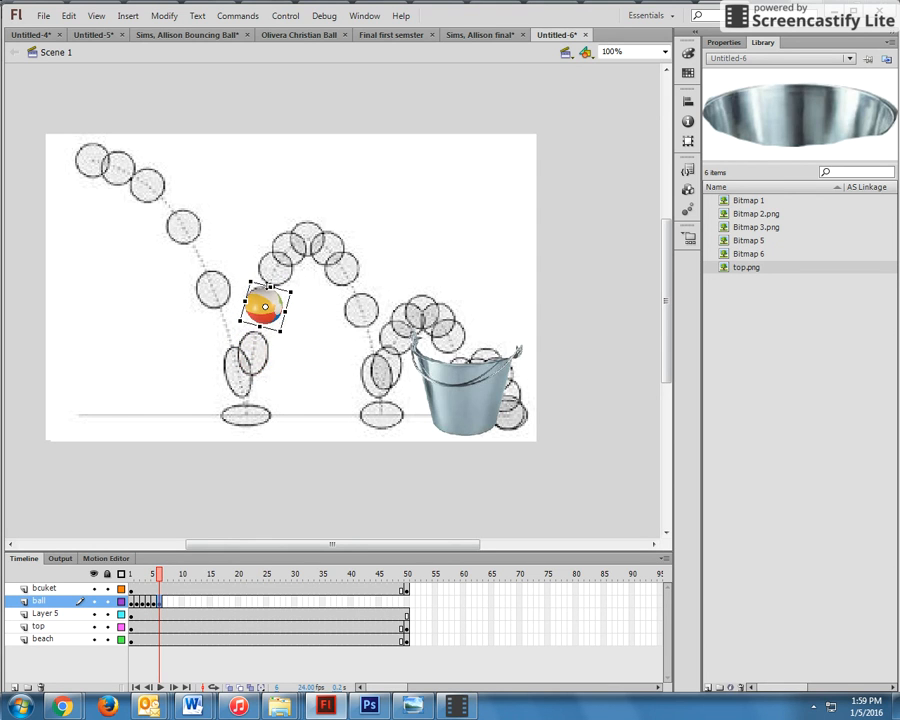
click(165, 601)
key(F6)
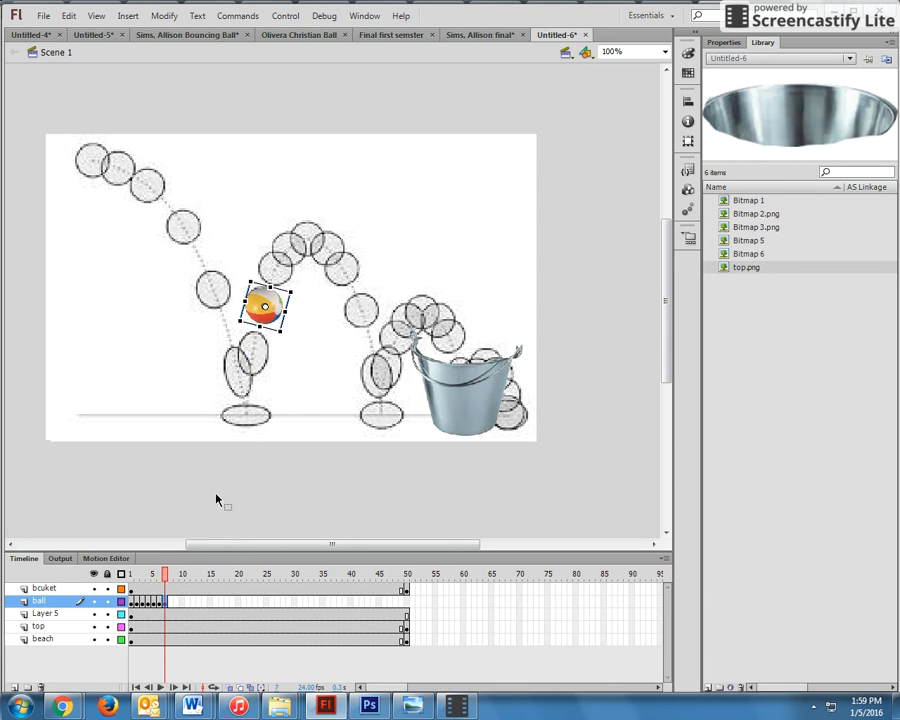
drag(276, 313, 291, 275)
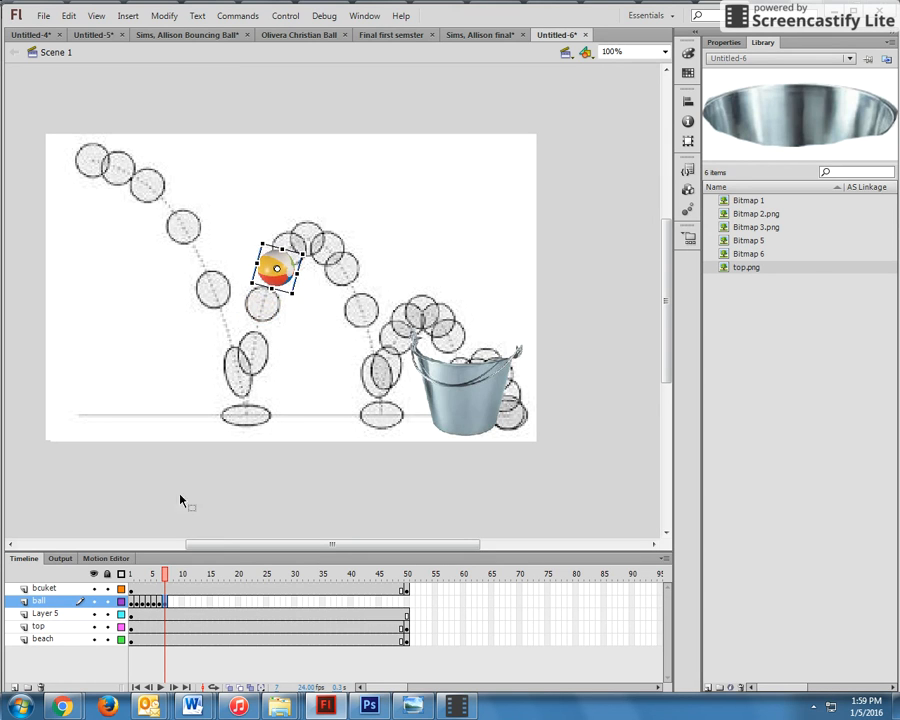
- Add ball keyframes at frames 8 to 11, carrying the ball over the first rebound arc to the tilted, stretched position above the second ground contact
click(171, 601)
key(F6)
drag(291, 280, 362, 350)
click(176, 601)
key(F6)
click(182, 601)
key(F6)
click(186, 603)
key(F6)
mouse_move(399, 387)
mouse_down()
mouse_move(398, 346)
mouse_move(391, 388)
mouse_up()
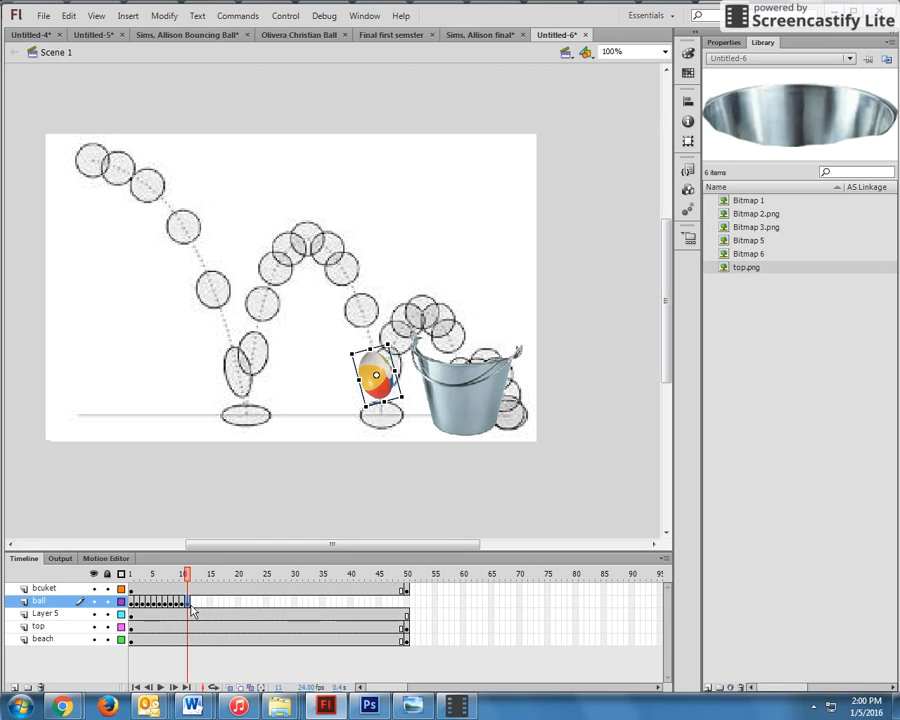
- Add a ball keyframe at frame 12 and fit the ball flat to the diagram's second squashed ground contact
click(192, 602)
key(F6)
drag(378, 405, 419, 448)
drag(354, 456, 380, 416)
click(416, 400)
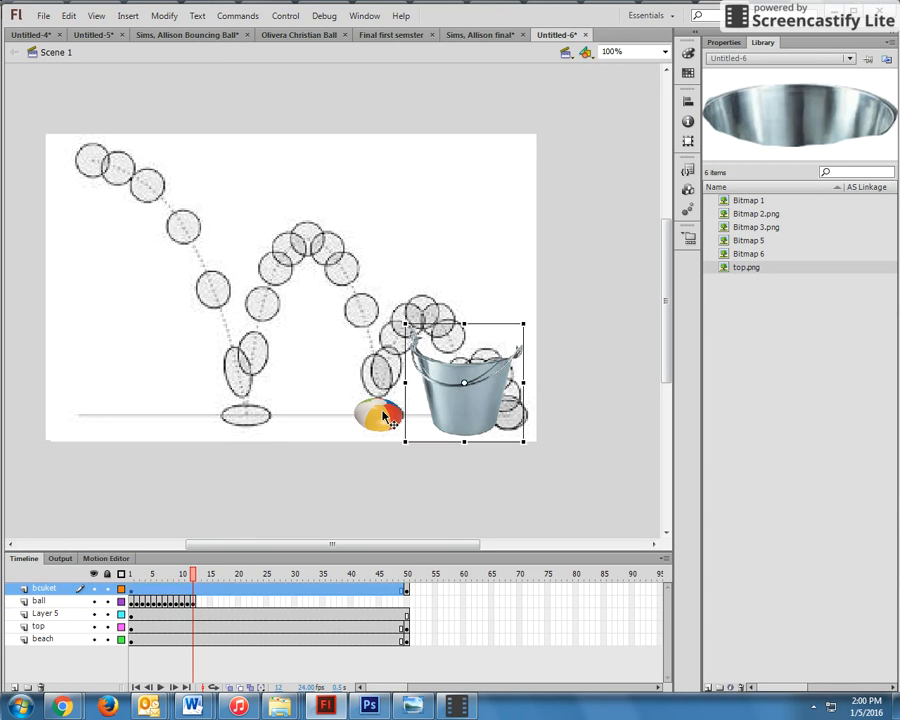
click(404, 400)
drag(417, 392, 399, 419)
- Add ball keyframes at frames 13 and 14, fitting the ball to the tilted stretch and the next rounder position of the second rebound
click(198, 602)
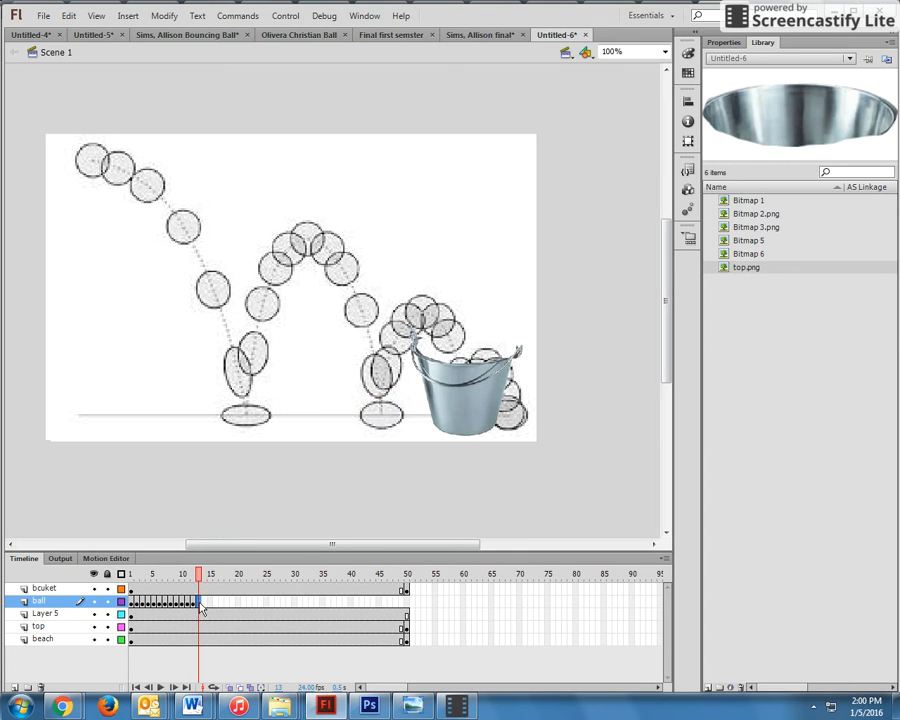
drag(391, 420, 378, 325)
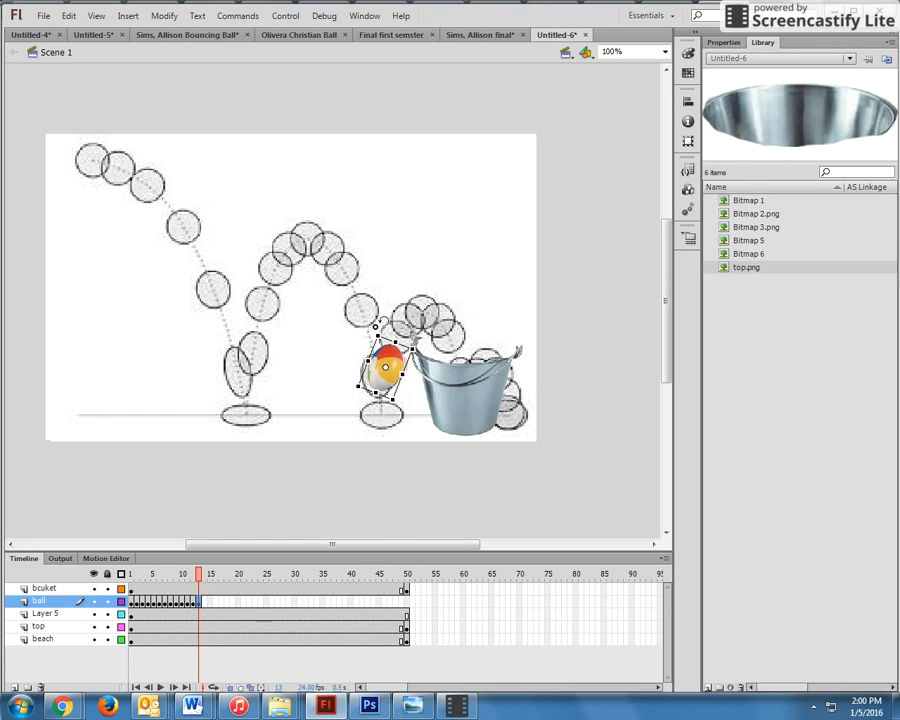
click(205, 602)
key(F6)
drag(390, 377, 397, 349)
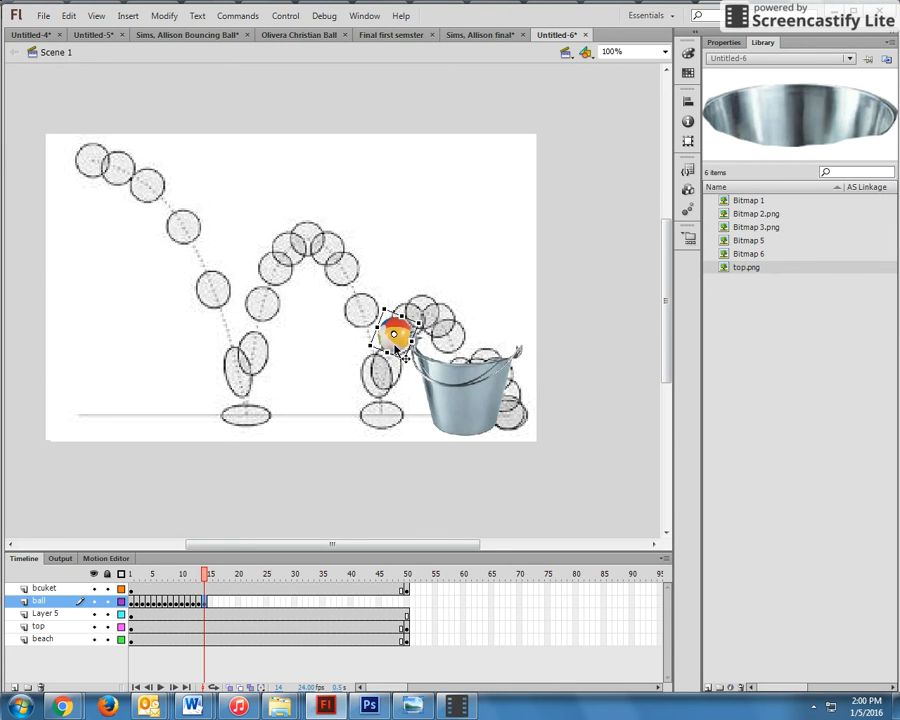
- Add ball keyframes at frames 15 and 16, moving the ball up to the second arc's peak and onto its descent toward the bucket
click(211, 601)
key(F6)
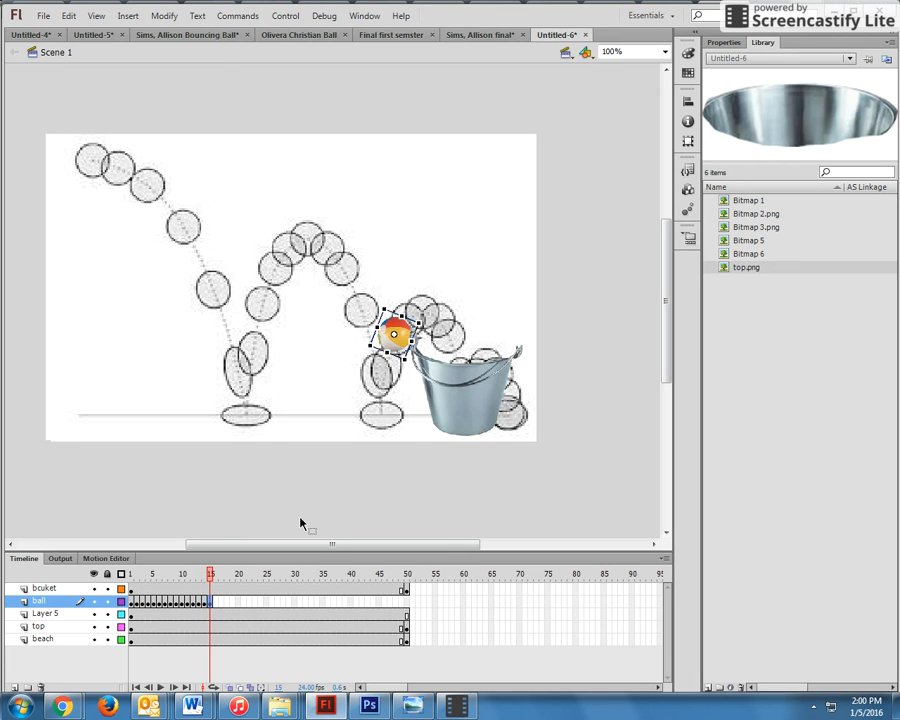
drag(408, 338, 424, 318)
click(389, 345)
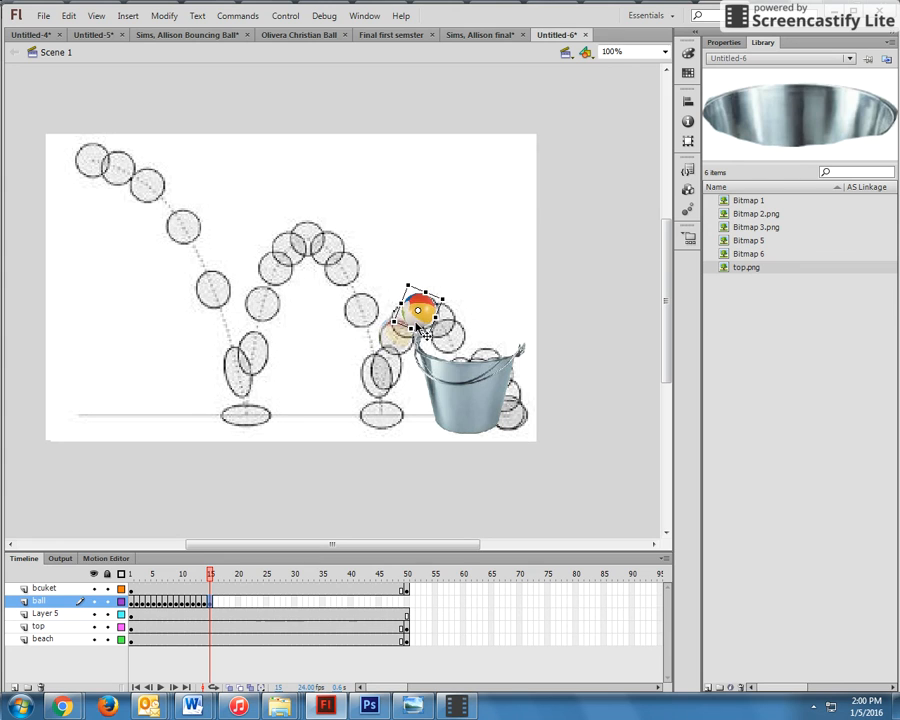
key(F6)
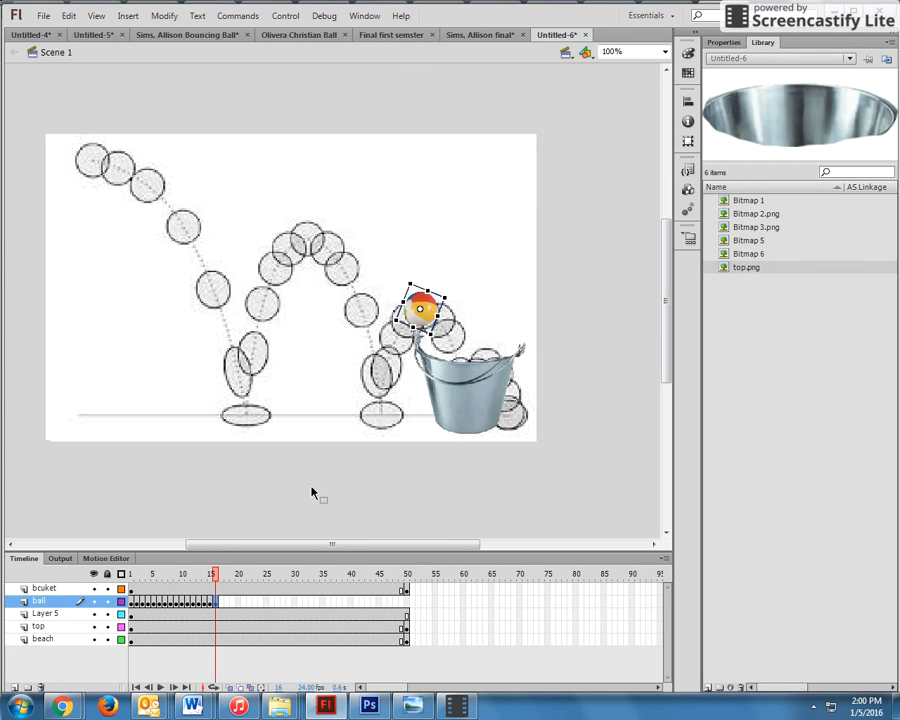
drag(430, 325, 466, 348)
- Add ball keyframes at frames 20 and 22, lowering the ball from the end of the second arc into the bucket
click(236, 601)
key(F6)
click(451, 321)
click(249, 601)
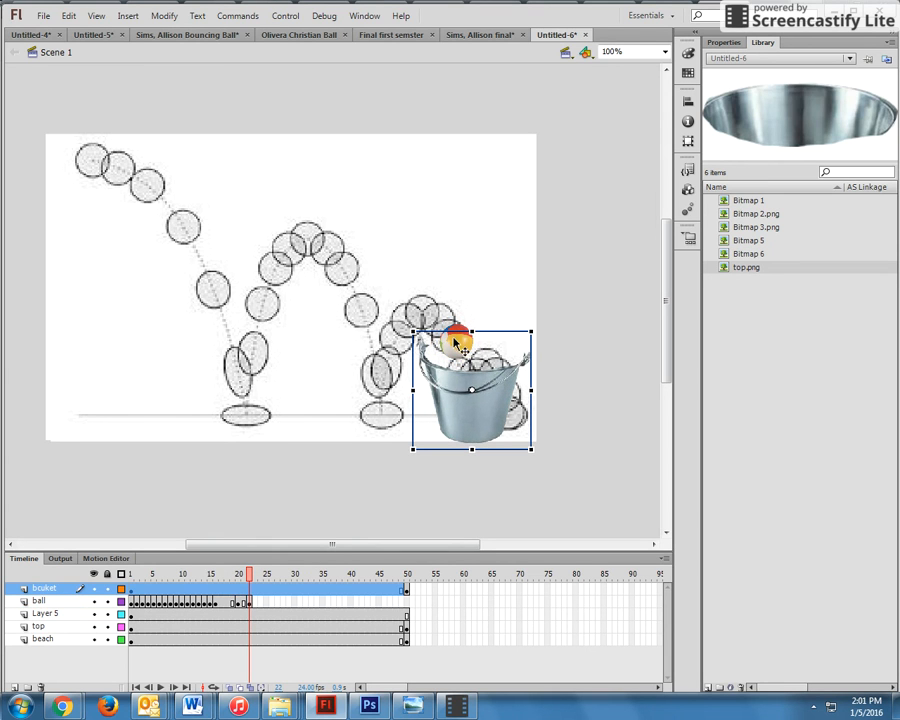
click(460, 335)
click(452, 352)
drag(456, 347, 479, 400)
click(458, 342)
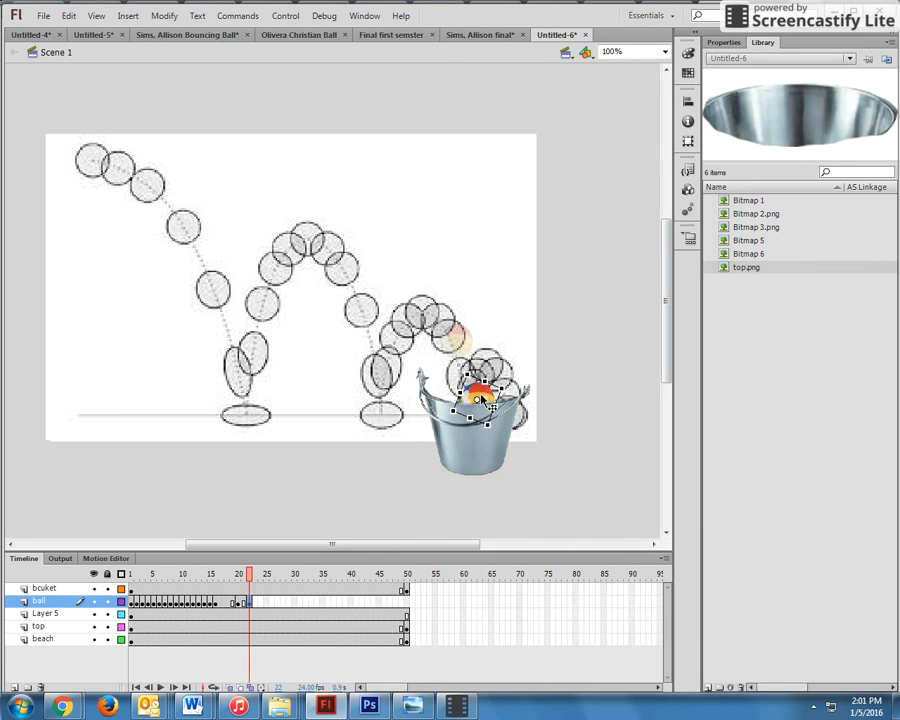
- Add a ball keyframe at frame 31 and move the bucket back up so it hides the ball
click(298, 601)
key(F6)
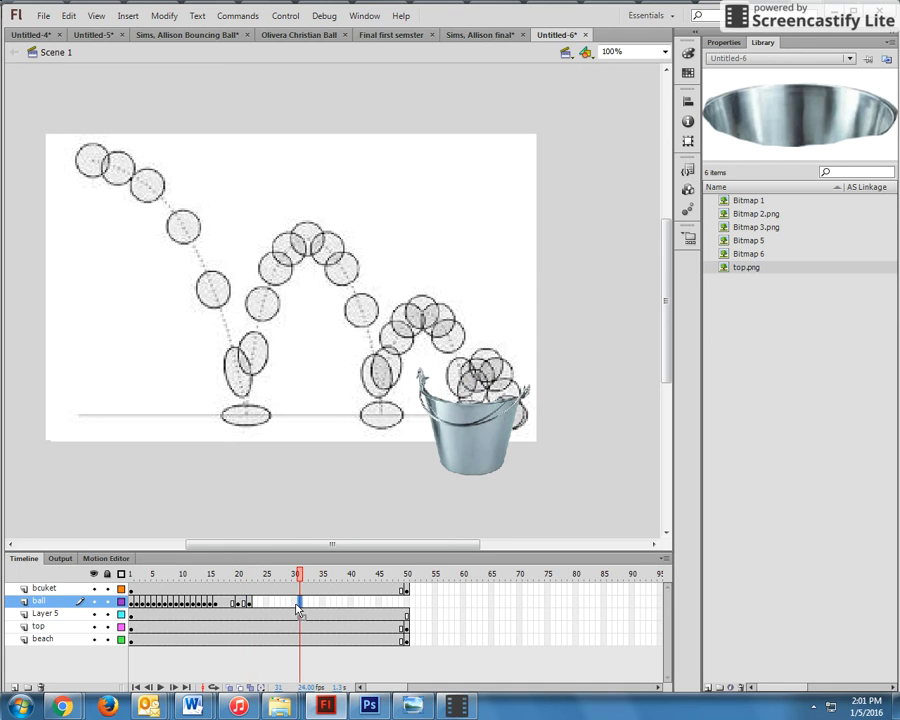
click(465, 457)
drag(468, 472, 476, 433)
click(497, 493)
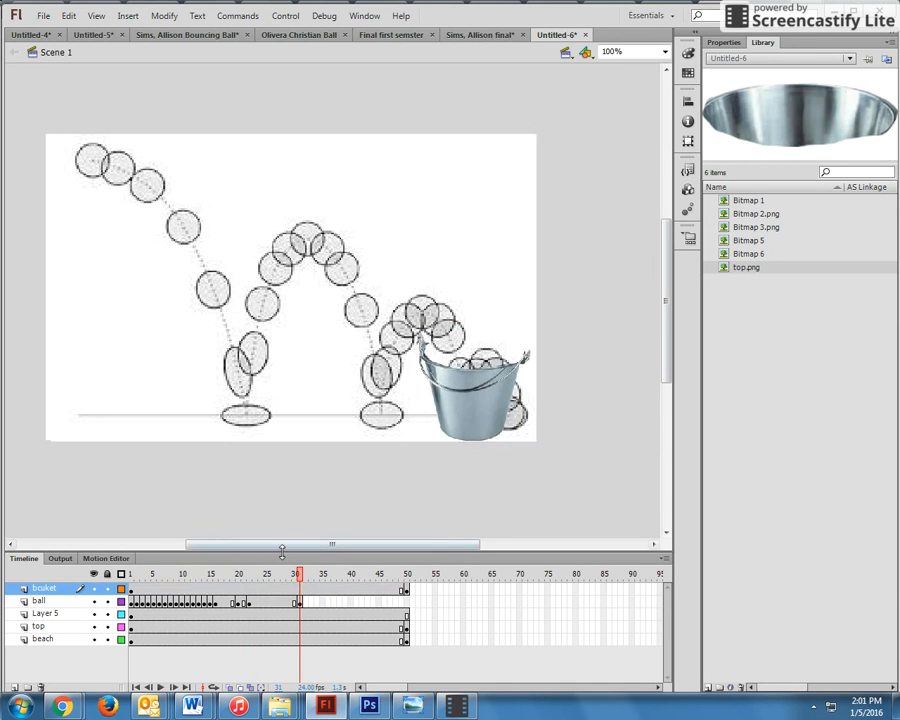
- Play the animation, rewind it to the first frame and play it again over the diagram
click(285, 16)
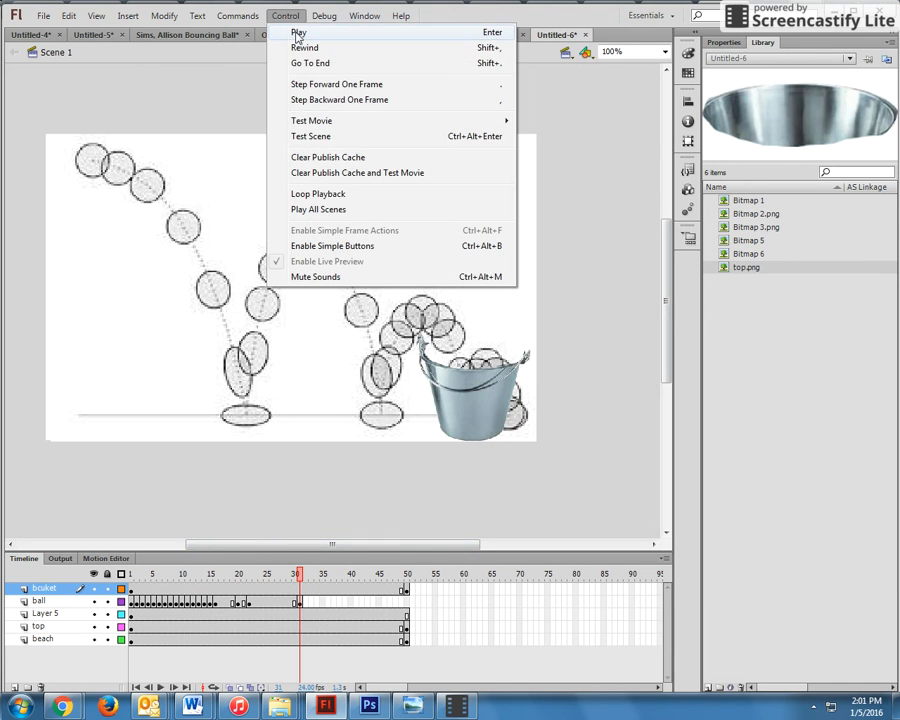
click(297, 34)
click(300, 18)
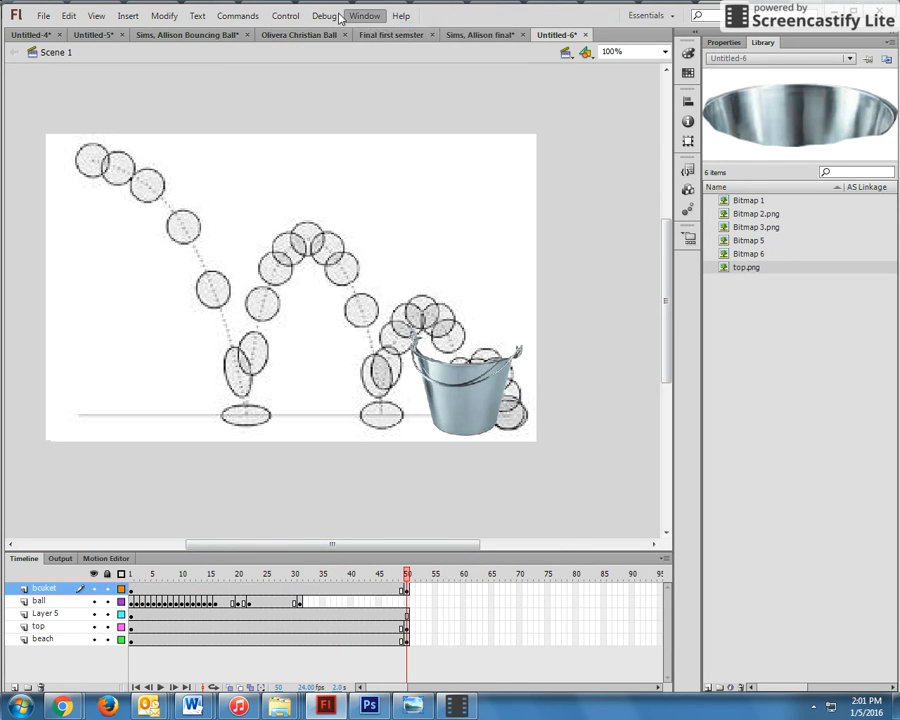
click(296, 44)
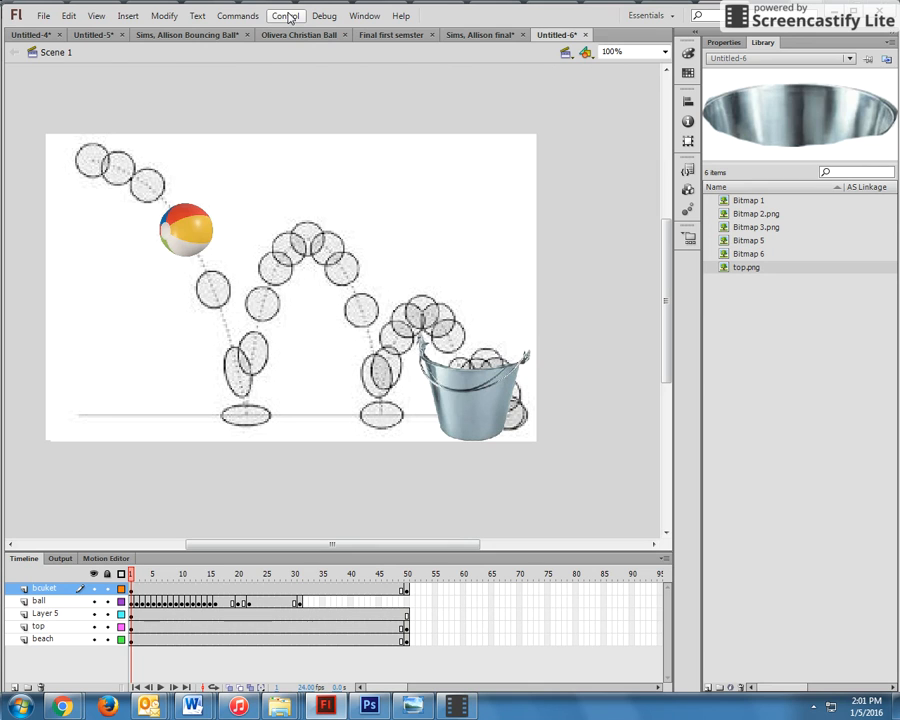
click(287, 16)
click(296, 33)
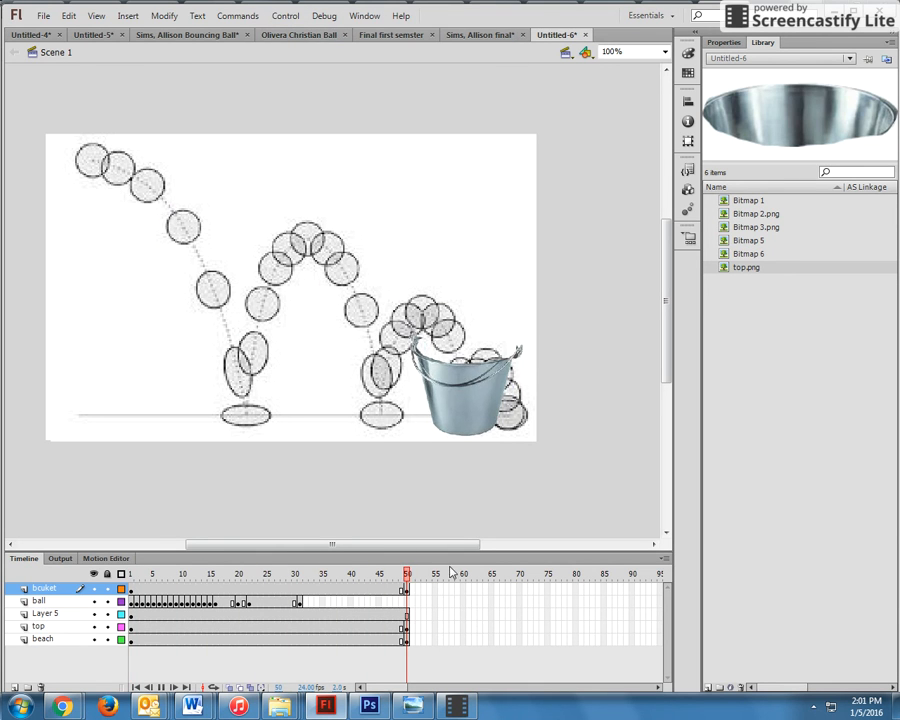
- Delete the squash-and-stretch diagram from Layer 5 and rewind the timeline to frame 1
click(170, 400)
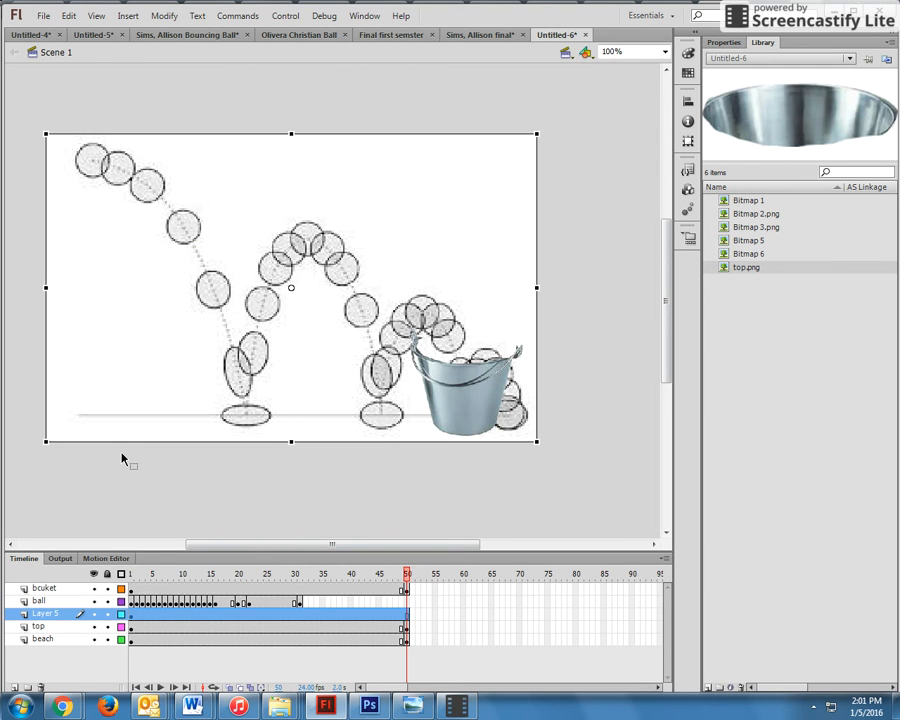
key(Delete)
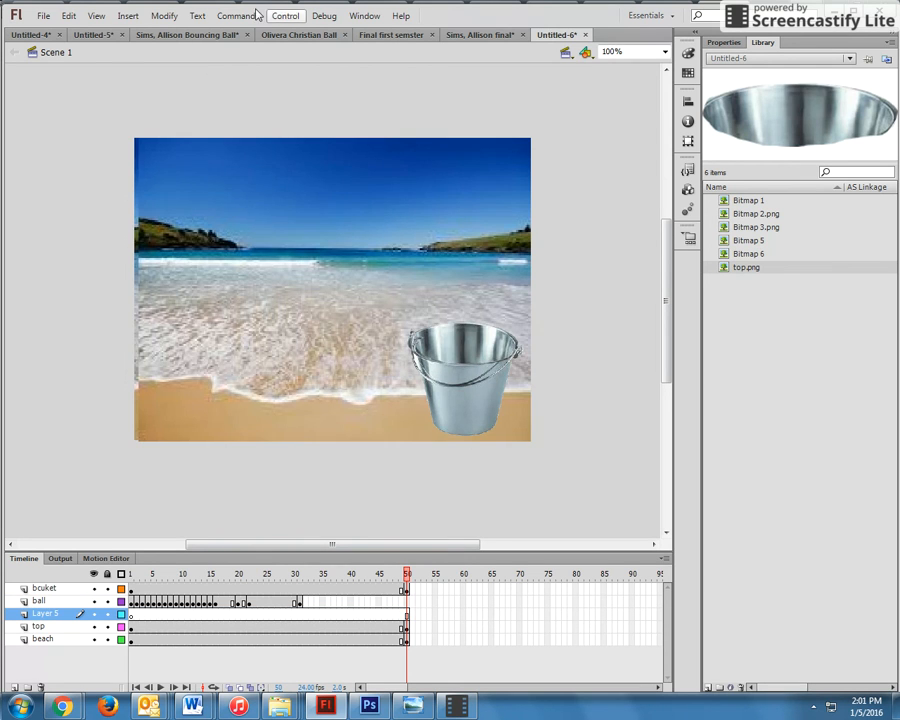
click(285, 15)
click(306, 47)
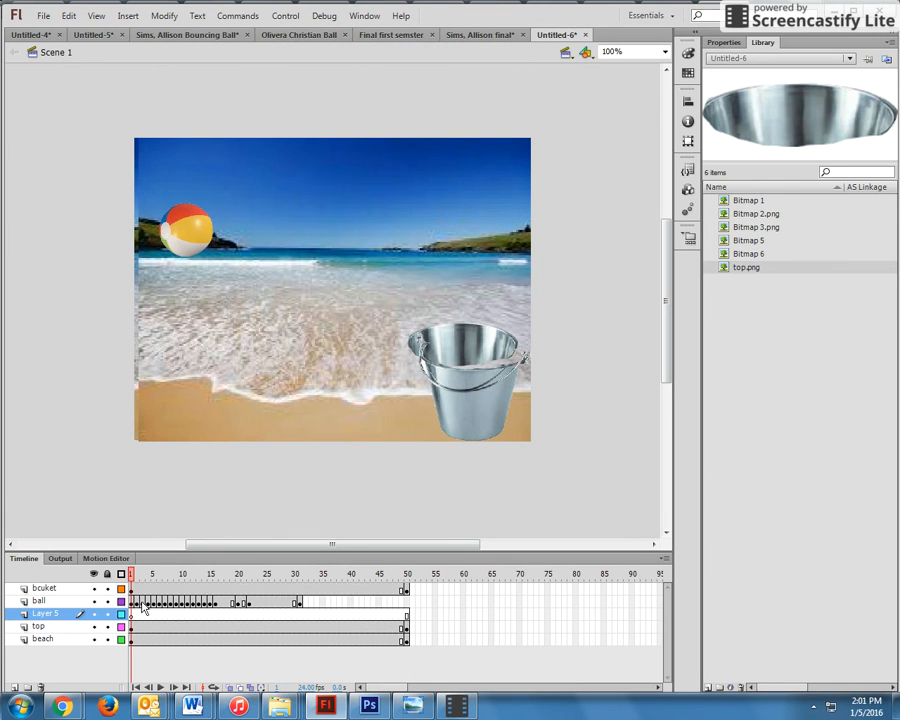
- Play the bouncing ball animation twice against the beach background
click(237, 15)
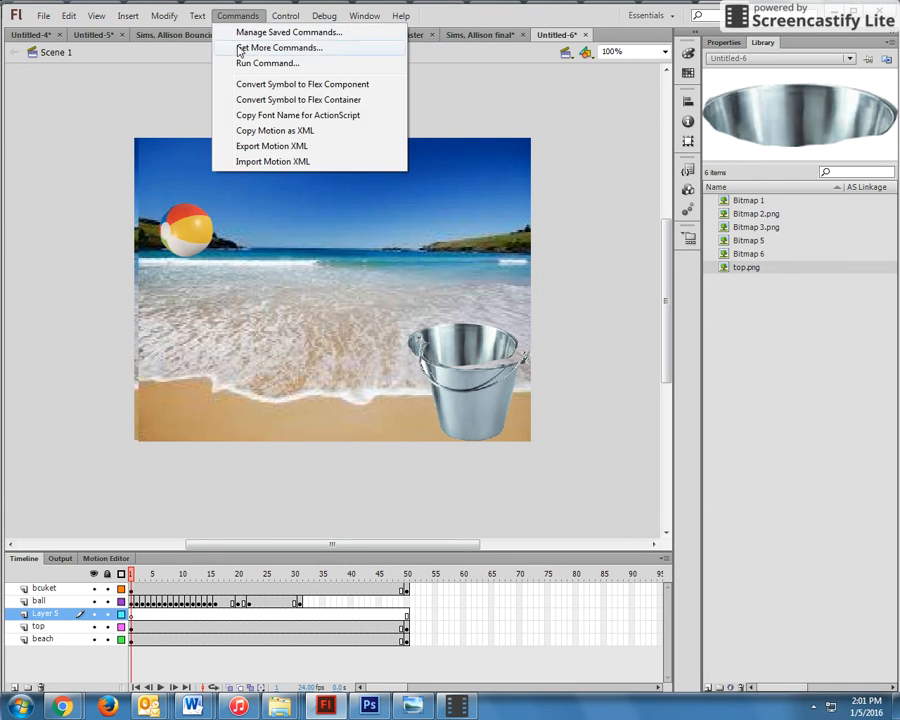
click(278, 20)
click(294, 34)
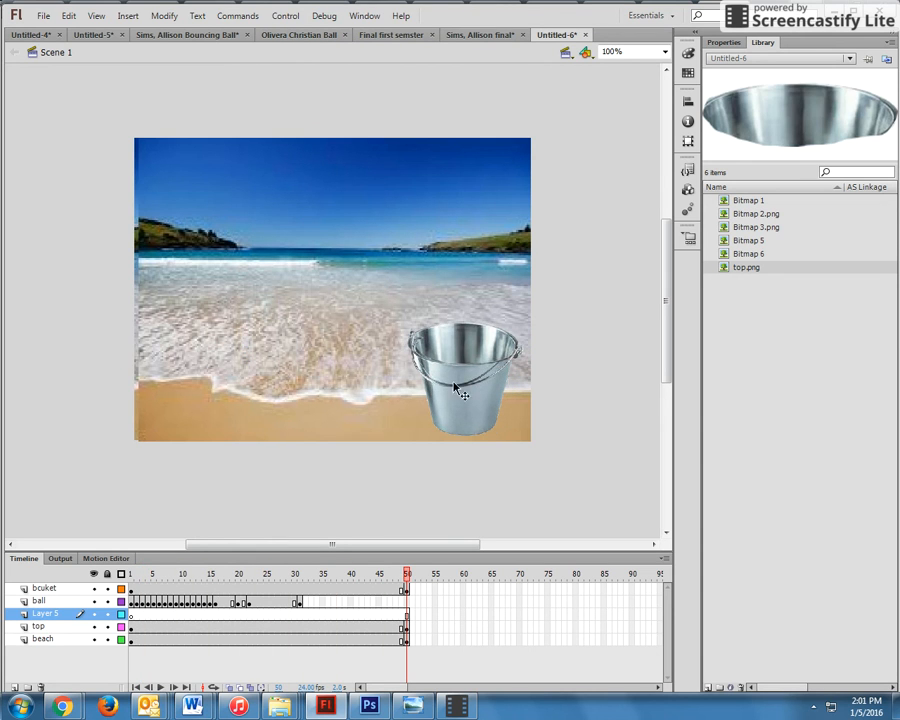
click(285, 16)
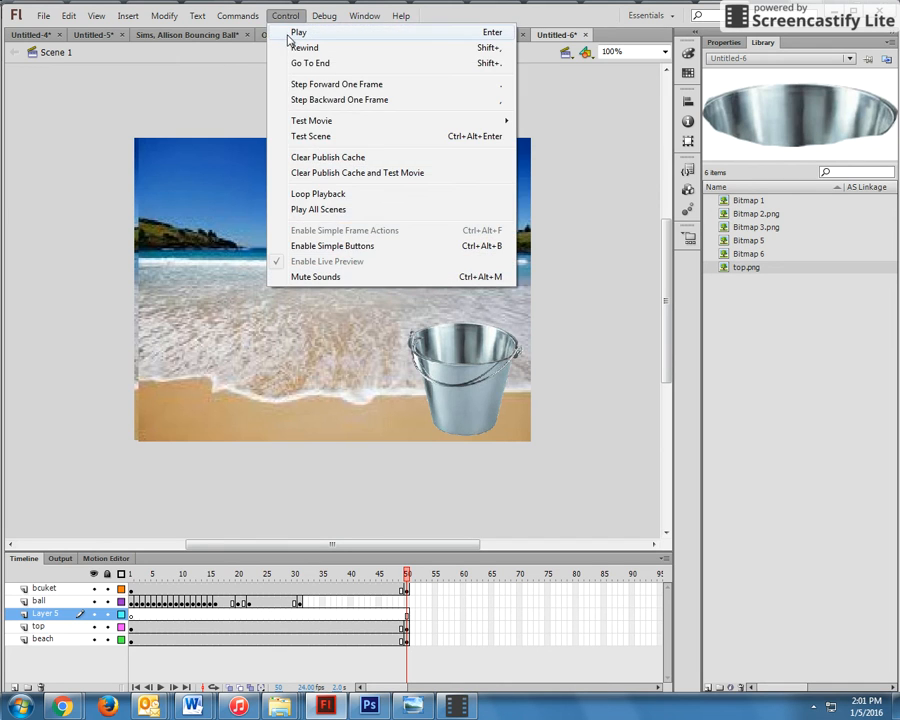
click(291, 34)
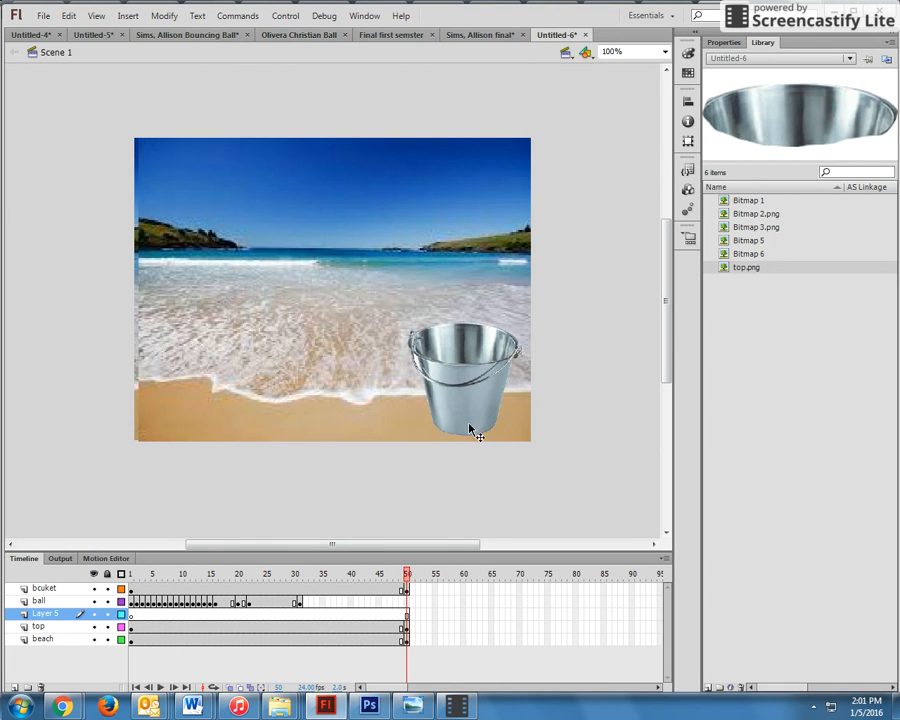
- At frame 31, realign the bucket front with the back rim image on the bucket layer
click(298, 604)
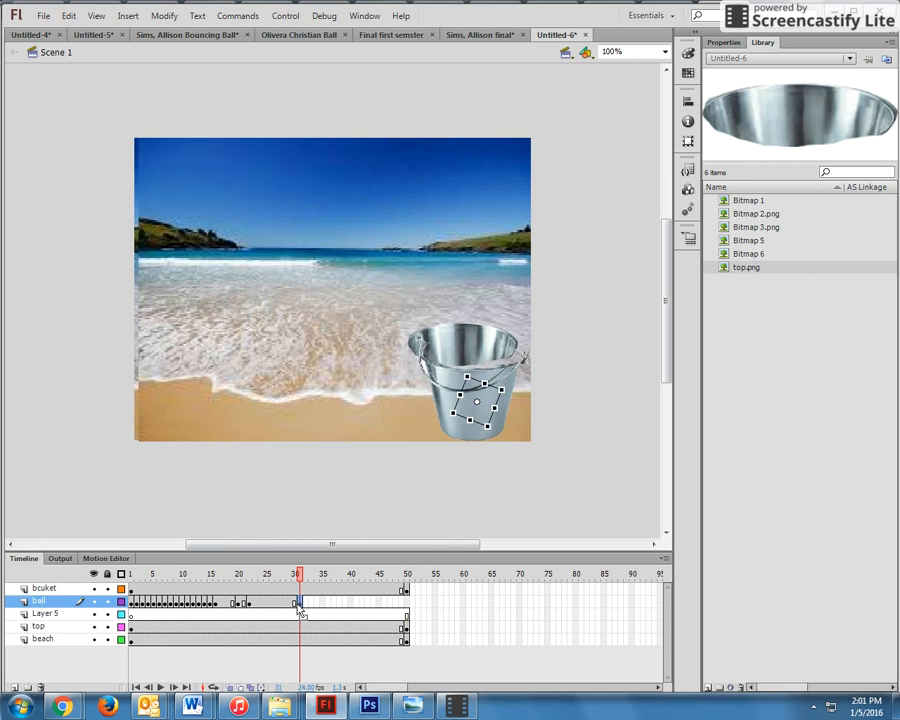
click(499, 427)
drag(486, 420, 476, 414)
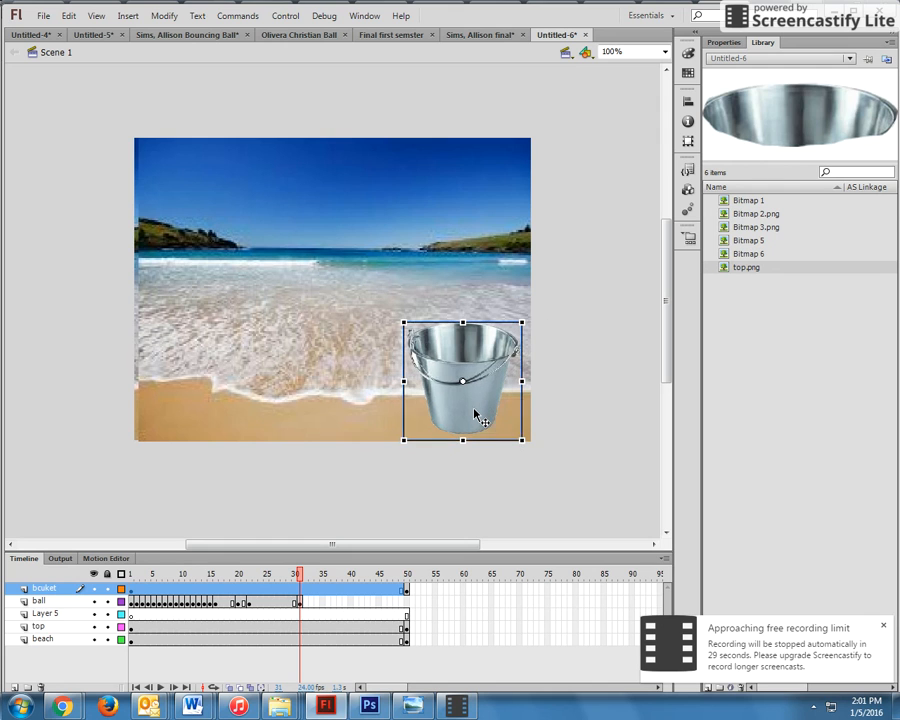
click(475, 512)
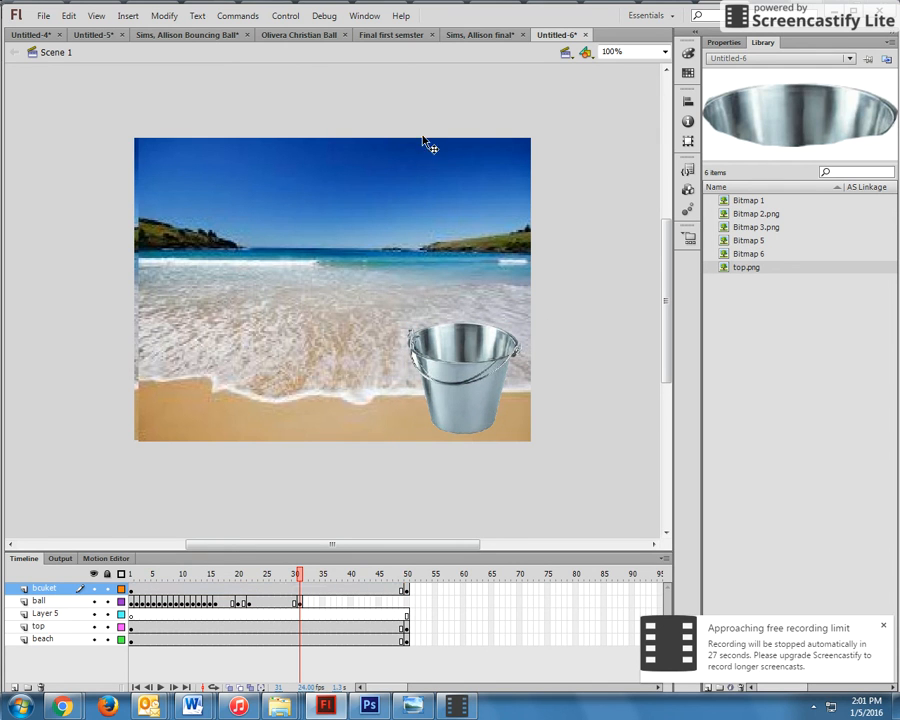
- Rewind and replay the animation to check the ball's motion with the realigned bucket
click(285, 15)
click(284, 35)
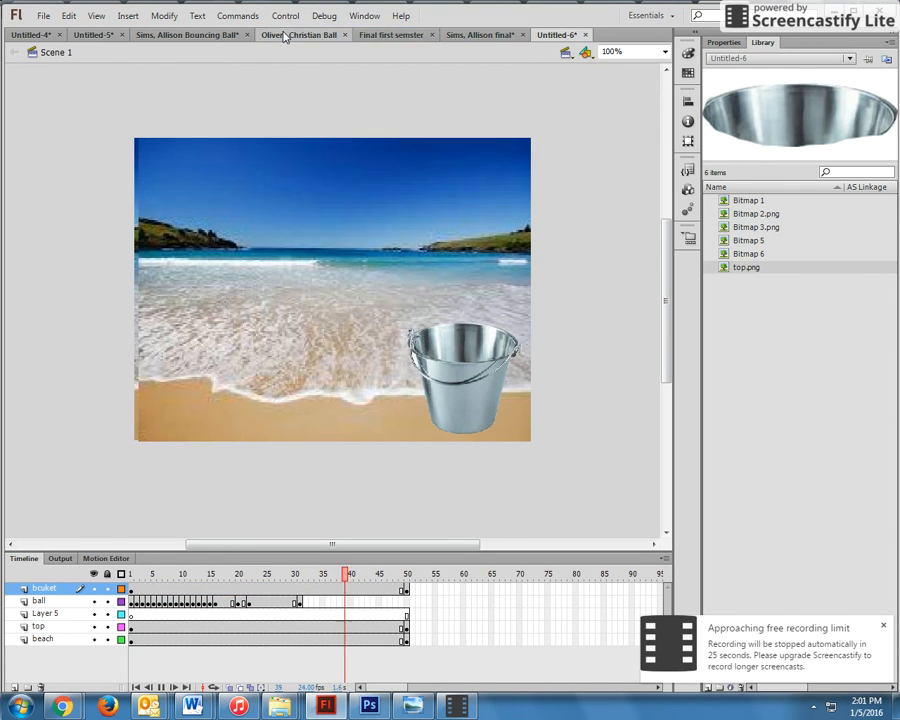
click(284, 19)
click(297, 49)
click(290, 17)
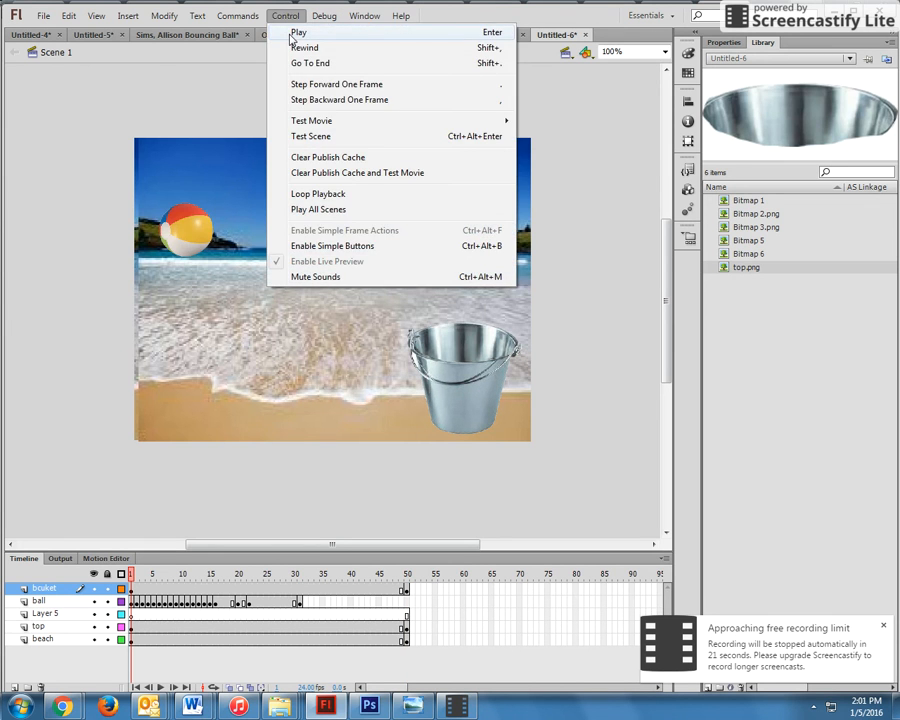
click(290, 36)
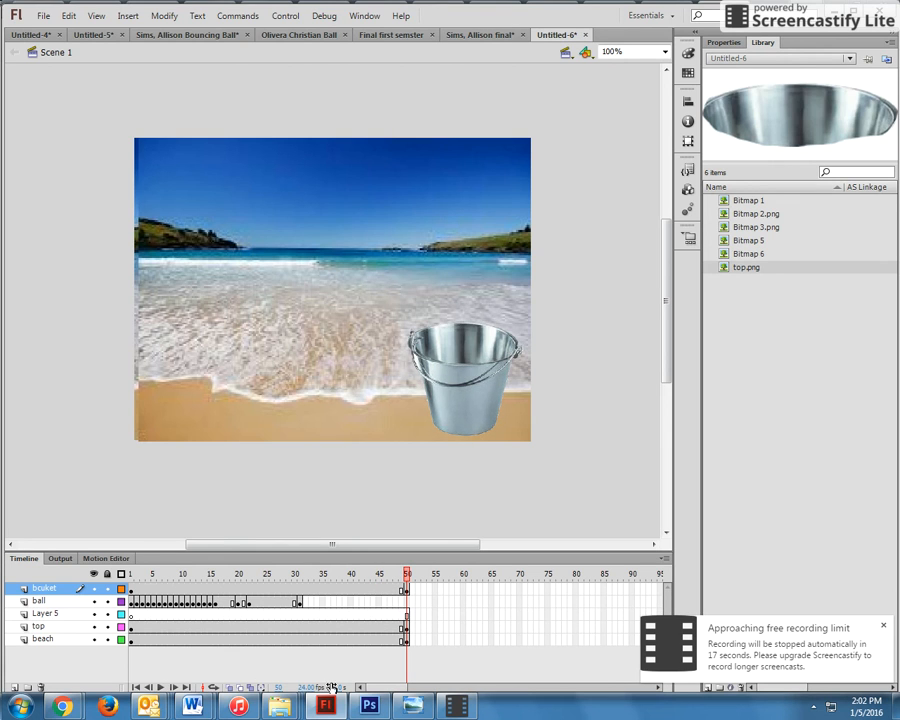
- Set the document's frame rate to 10 fps
click(302, 688)
text(10)
key(Return)
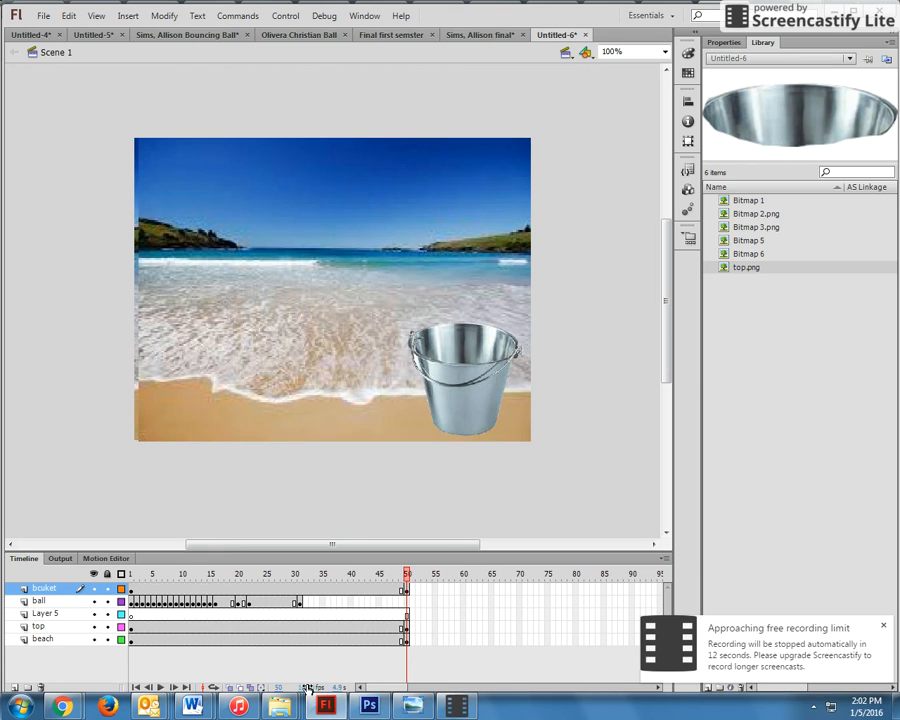
- Rewind to the first frame and play the animation at the slower frame rate
click(278, 18)
click(291, 47)
click(286, 16)
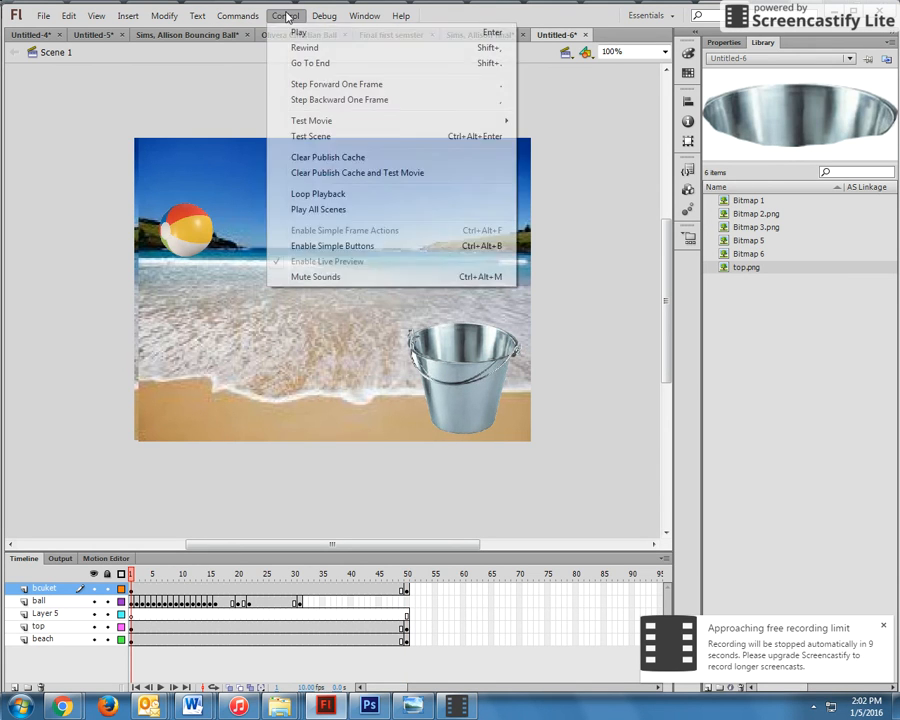
click(296, 32)
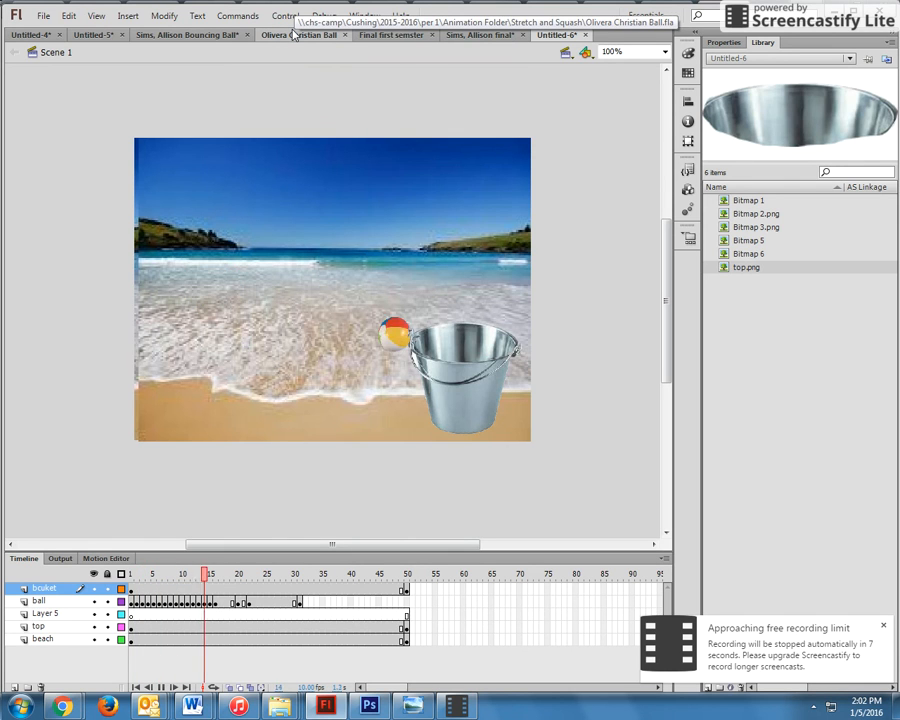